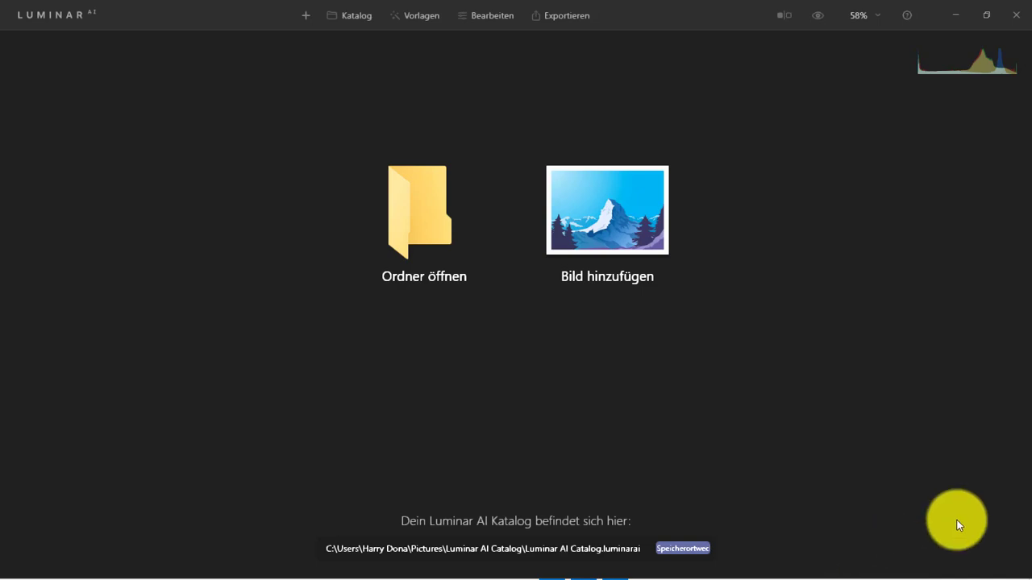
Open STIER.JPG, the grazing long-horned bull photo, from the macrofoto folder
{"action": "left_click", "coordinate": [620, 256]}
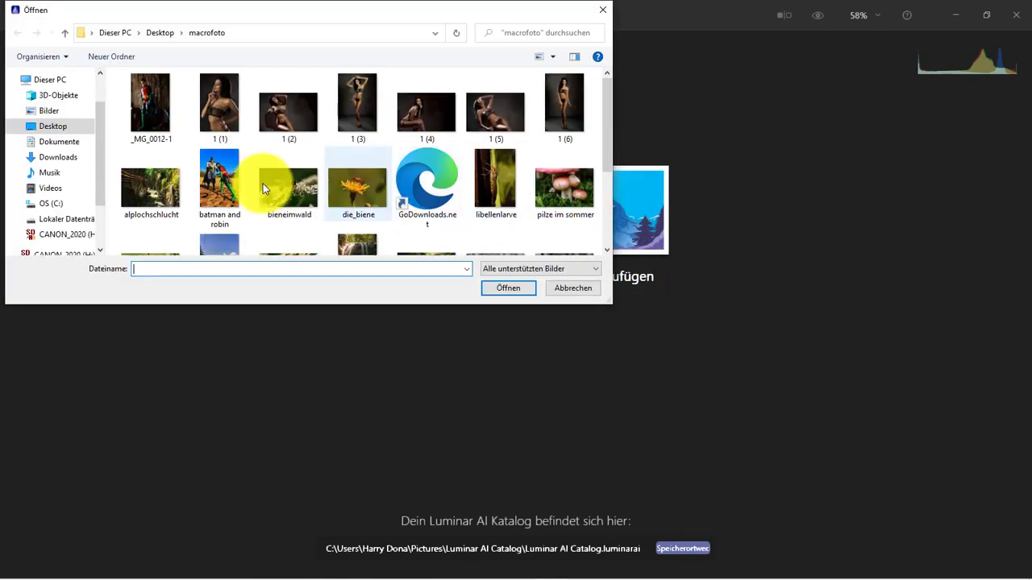
{"action": "left_click_drag", "start_coordinate": [608, 112], "coordinate": [599, 209]}
{"action": "left_click", "coordinate": [218, 133]}
{"action": "left_click", "coordinate": [516, 292]}
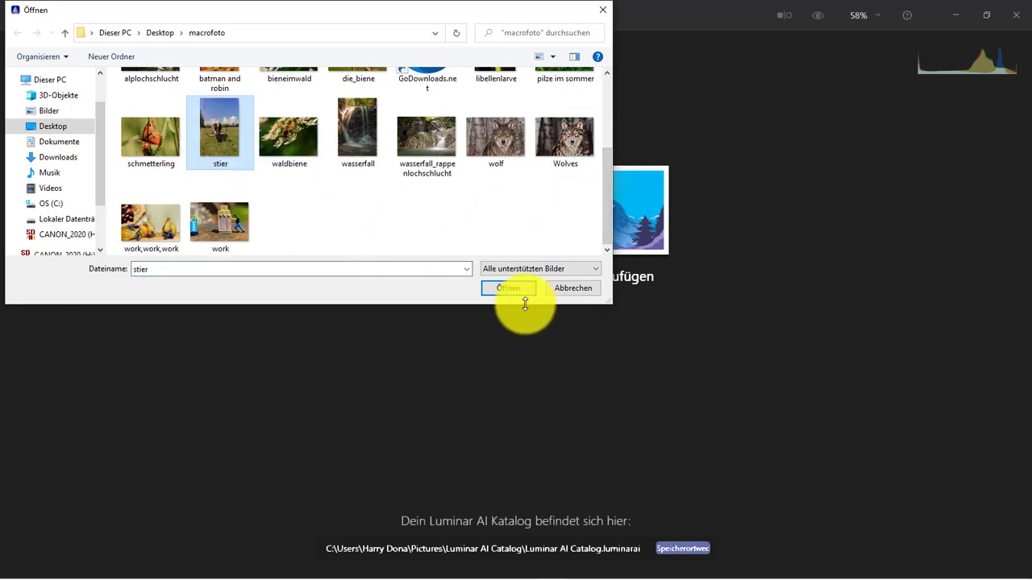
{"action": "left_click", "coordinate": [509, 292]}
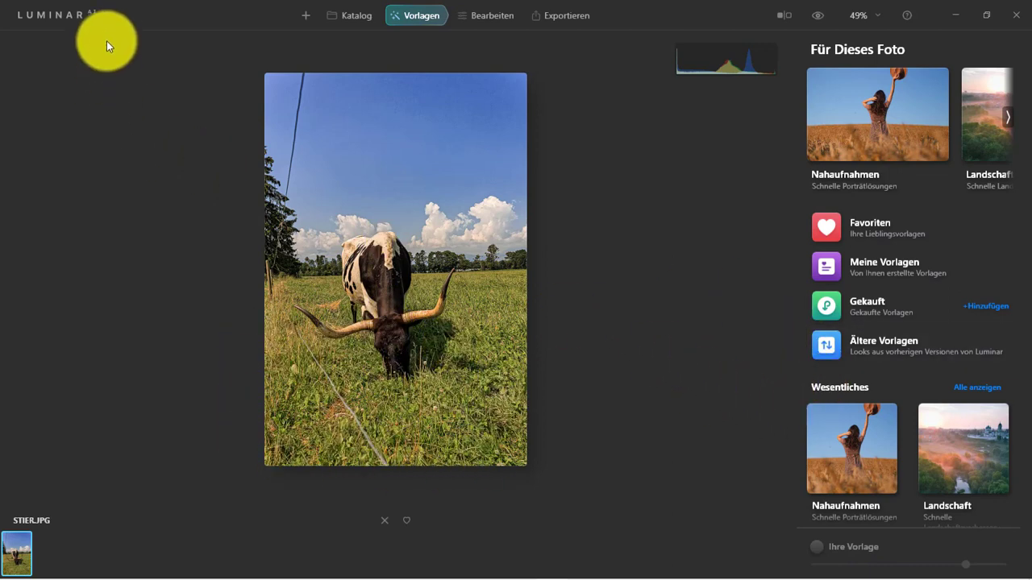
{"action": "left_click", "coordinate": [95, 14]}
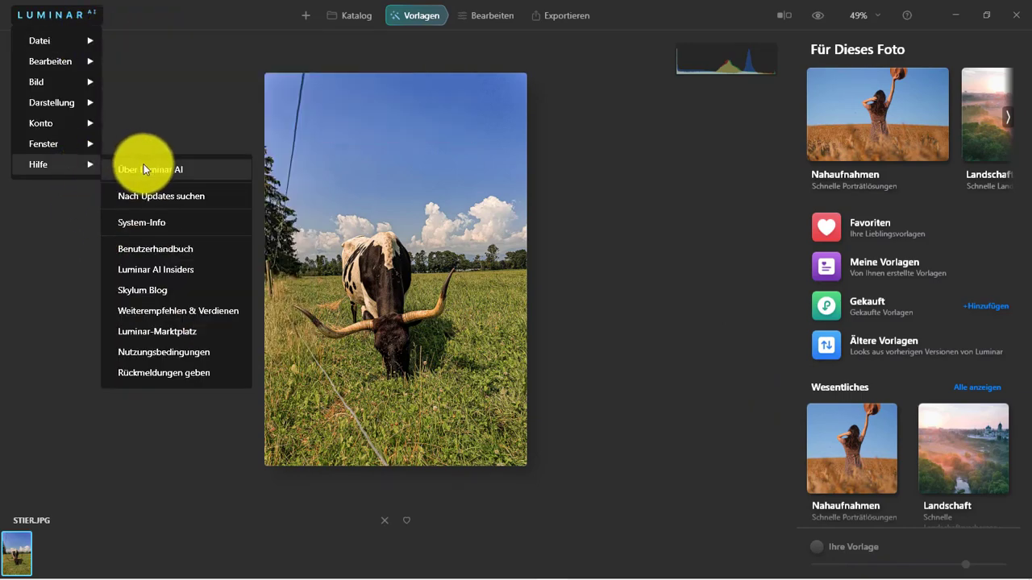
{"action": "mouse_move", "coordinate": [53, 164]}
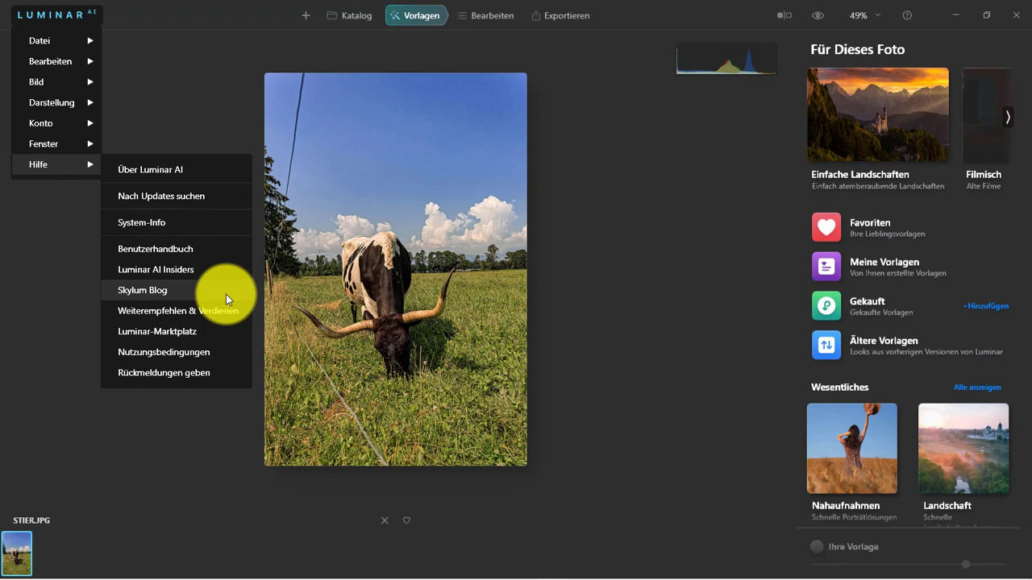
{"action": "left_click", "coordinate": [175, 221]}
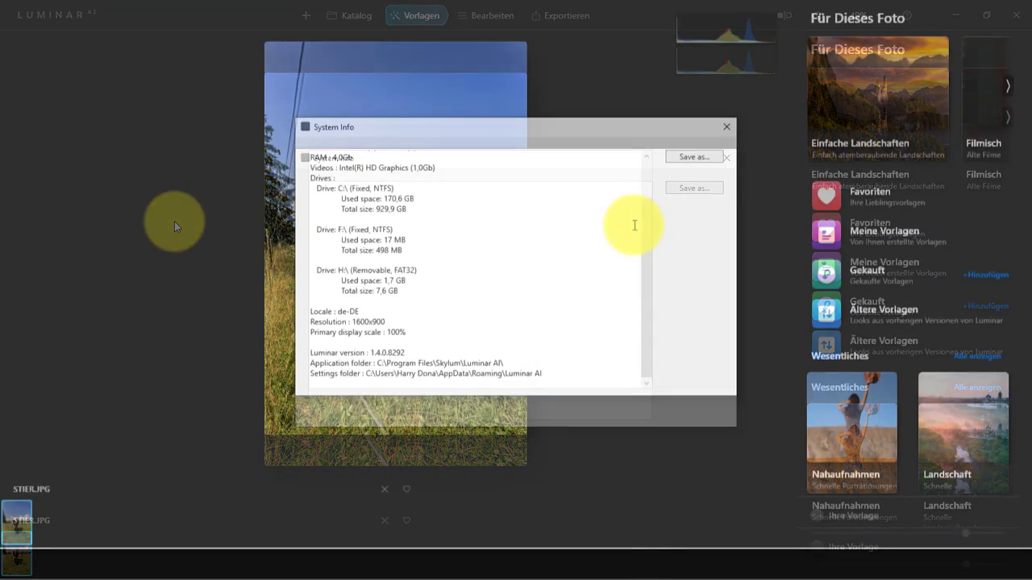
{"action": "left_click", "coordinate": [728, 127]}
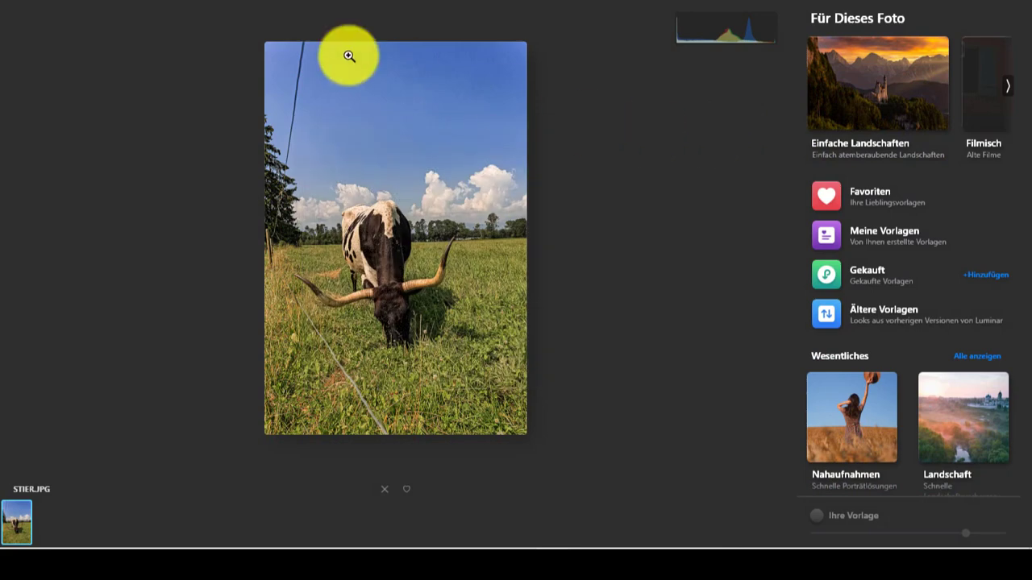
{"action": "left_click", "coordinate": [93, 1]}
{"action": "mouse_move", "coordinate": [39, 9]}
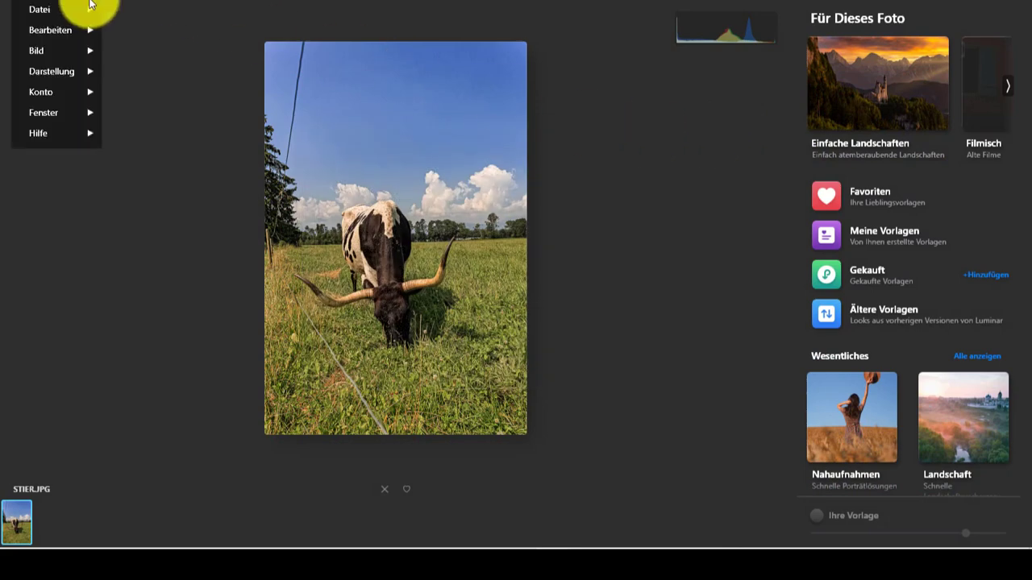
{"action": "left_click", "coordinate": [78, 139]}
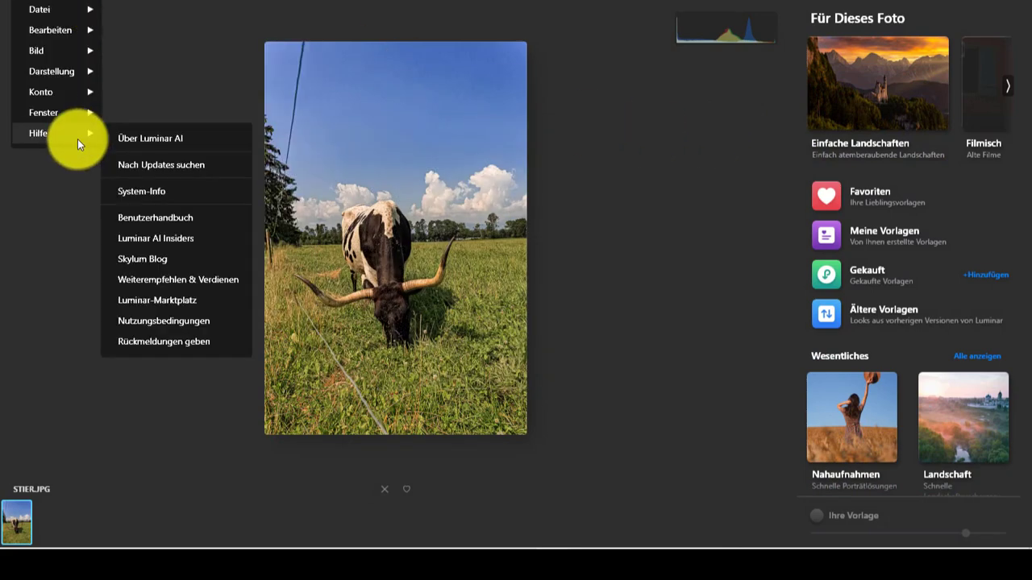
{"action": "left_click", "coordinate": [187, 165]}
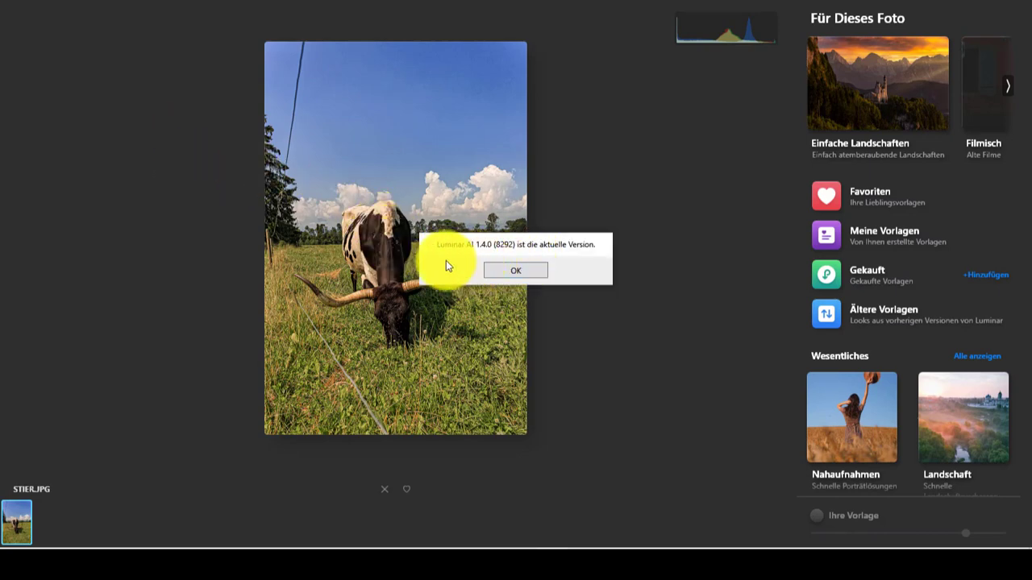
{"action": "left_click", "coordinate": [533, 272]}
{"action": "left_click", "coordinate": [58, 5]}
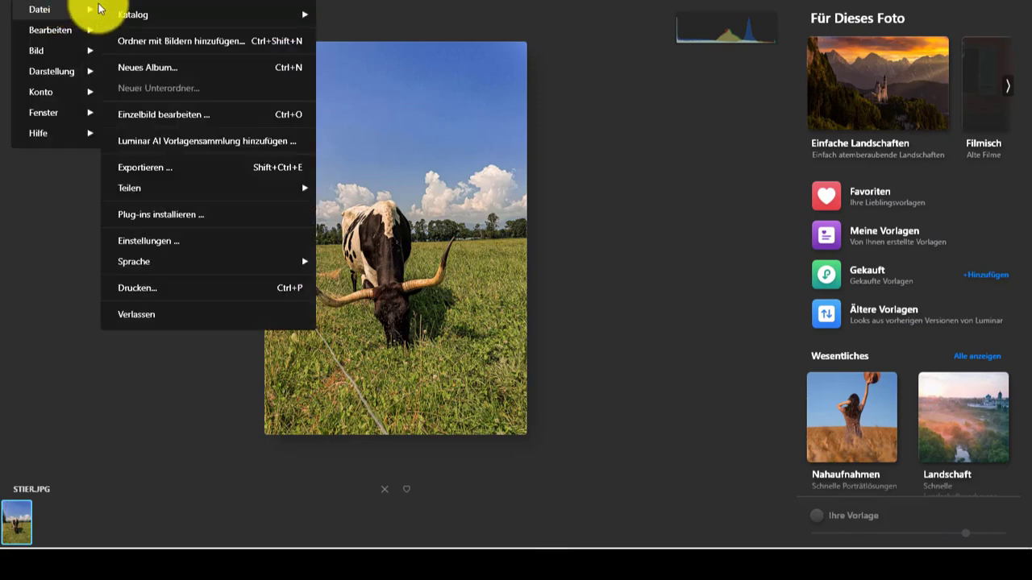
{"action": "mouse_move", "coordinate": [39, 10]}
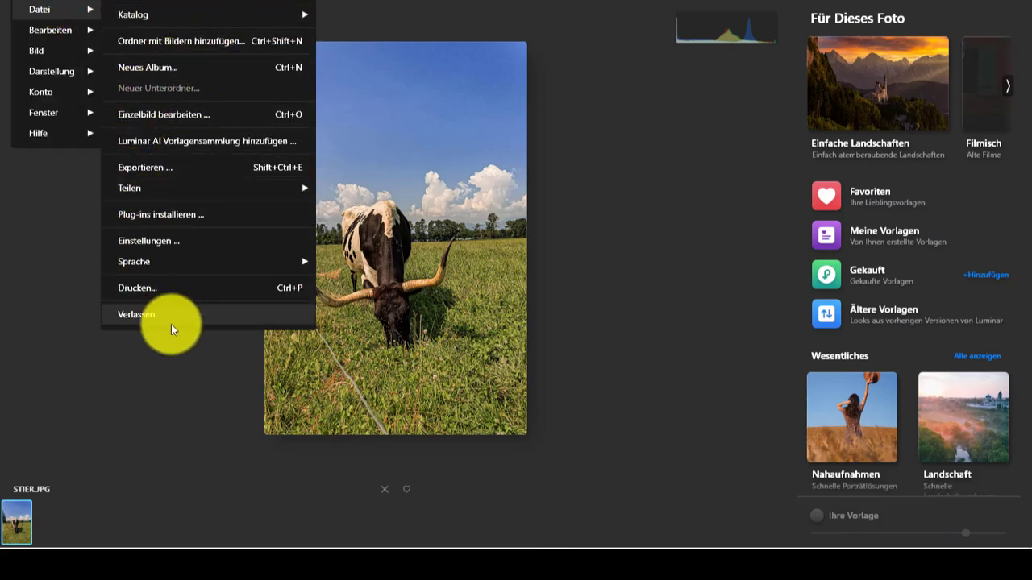
{"action": "left_click", "coordinate": [183, 240]}
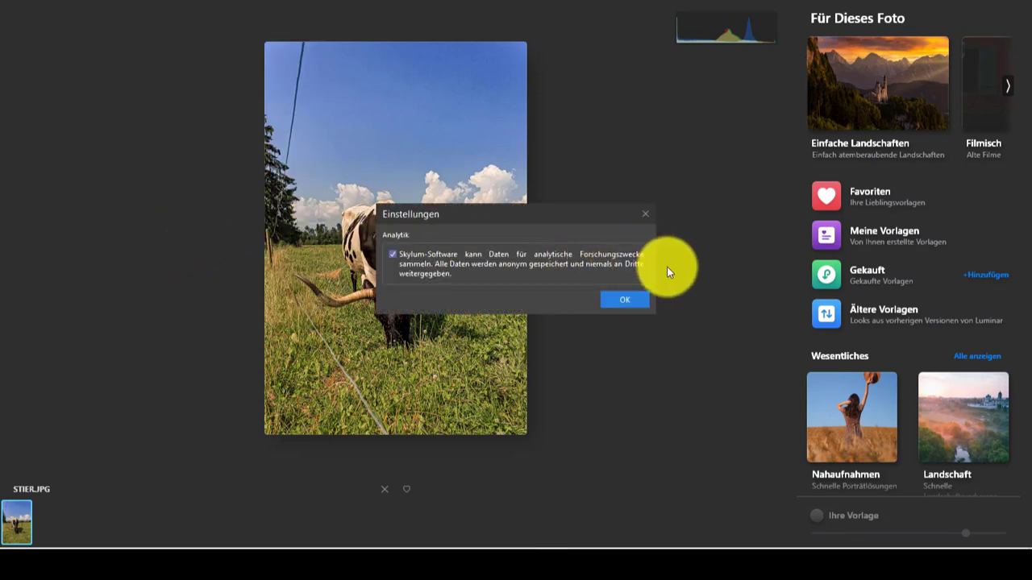
{"action": "left_click", "coordinate": [645, 213]}
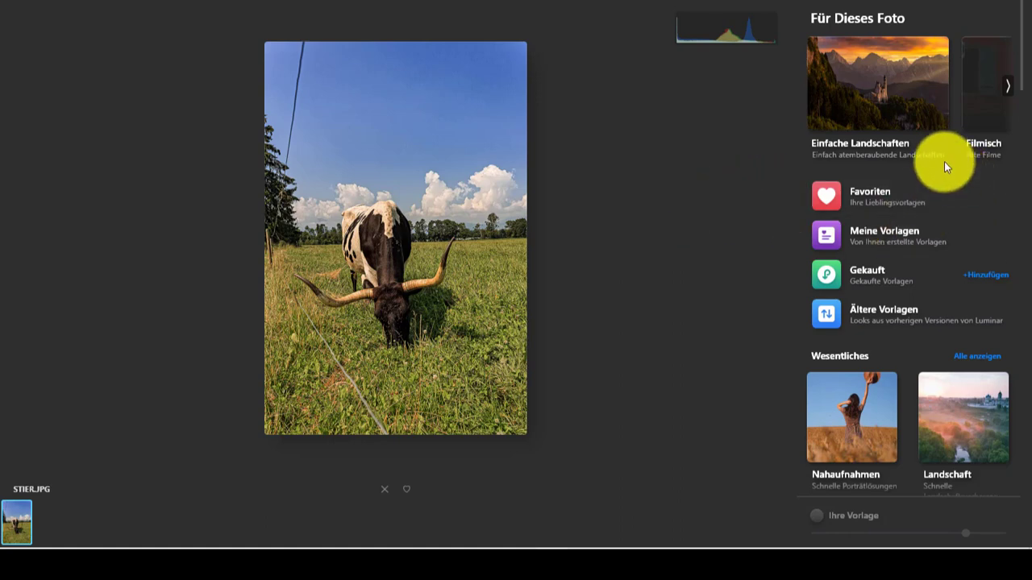
{"action": "scroll", "coordinate": [943, 162], "scroll_direction": "down", "scroll_amount": 1}
{"action": "scroll", "coordinate": [943, 166], "scroll_direction": "down", "scroll_amount": 1}
{"action": "scroll", "coordinate": [953, 196], "scroll_direction": "down", "scroll_amount": 1}
{"action": "scroll", "coordinate": [959, 211], "scroll_direction": "down", "scroll_amount": 1}
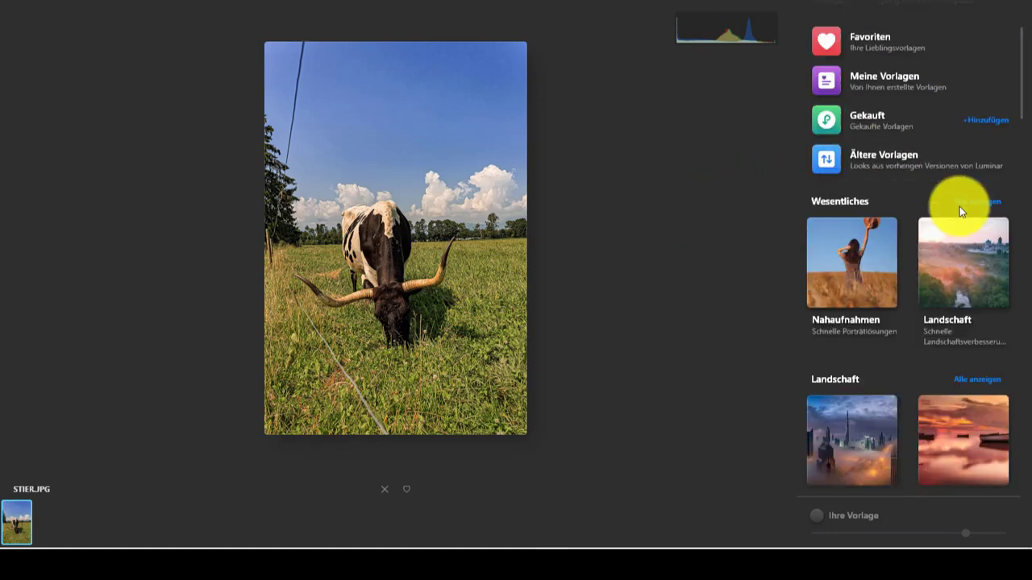
{"action": "scroll", "coordinate": [959, 211], "scroll_direction": "down", "scroll_amount": 3}
{"action": "scroll", "coordinate": [961, 213], "scroll_direction": "down", "scroll_amount": 2}
{"action": "scroll", "coordinate": [960, 213], "scroll_direction": "down", "scroll_amount": 2}
{"action": "scroll", "coordinate": [960, 209], "scroll_direction": "down", "scroll_amount": 2}
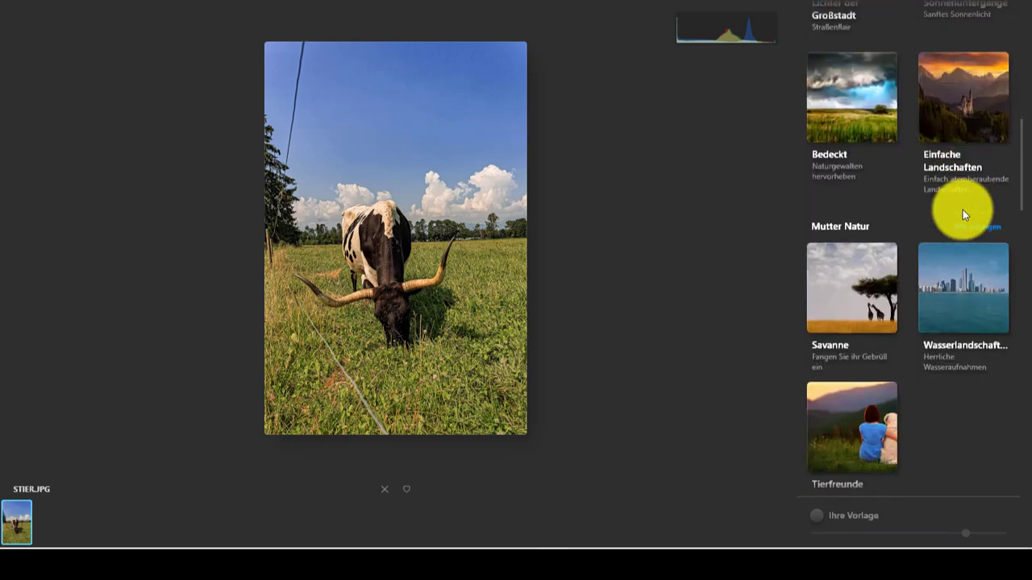
{"action": "scroll", "coordinate": [962, 210], "scroll_direction": "down", "scroll_amount": 2}
{"action": "scroll", "coordinate": [962, 209], "scroll_direction": "down", "scroll_amount": 2}
{"action": "scroll", "coordinate": [962, 209], "scroll_direction": "down", "scroll_amount": 2}
{"action": "scroll", "coordinate": [963, 210], "scroll_direction": "down", "scroll_amount": 1}
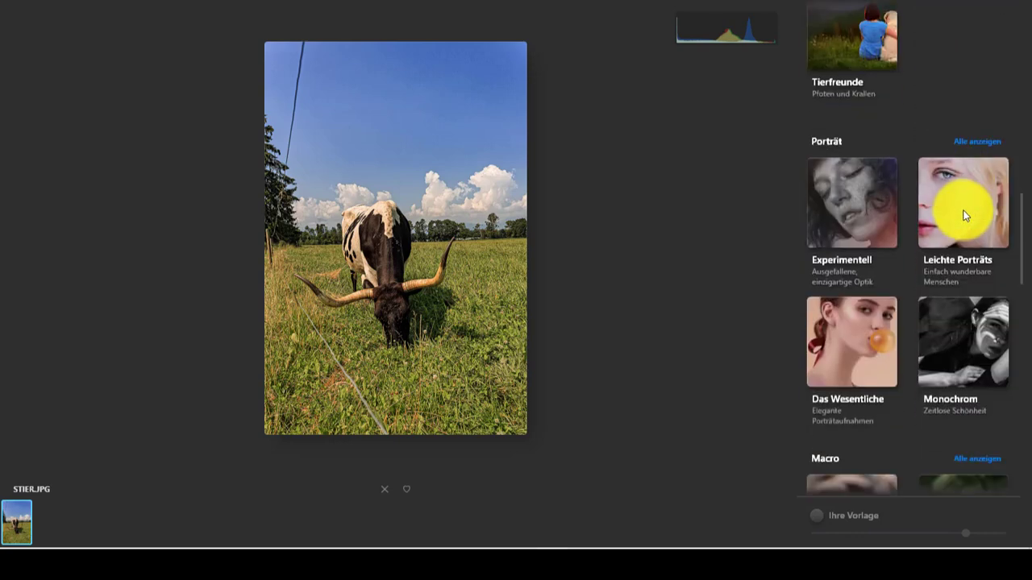
{"action": "scroll", "coordinate": [963, 211], "scroll_direction": "down", "scroll_amount": 2}
{"action": "scroll", "coordinate": [963, 212], "scroll_direction": "down", "scroll_amount": 3}
{"action": "scroll", "coordinate": [963, 212], "scroll_direction": "down", "scroll_amount": 2}
{"action": "scroll", "coordinate": [963, 211], "scroll_direction": "down", "scroll_amount": 1}
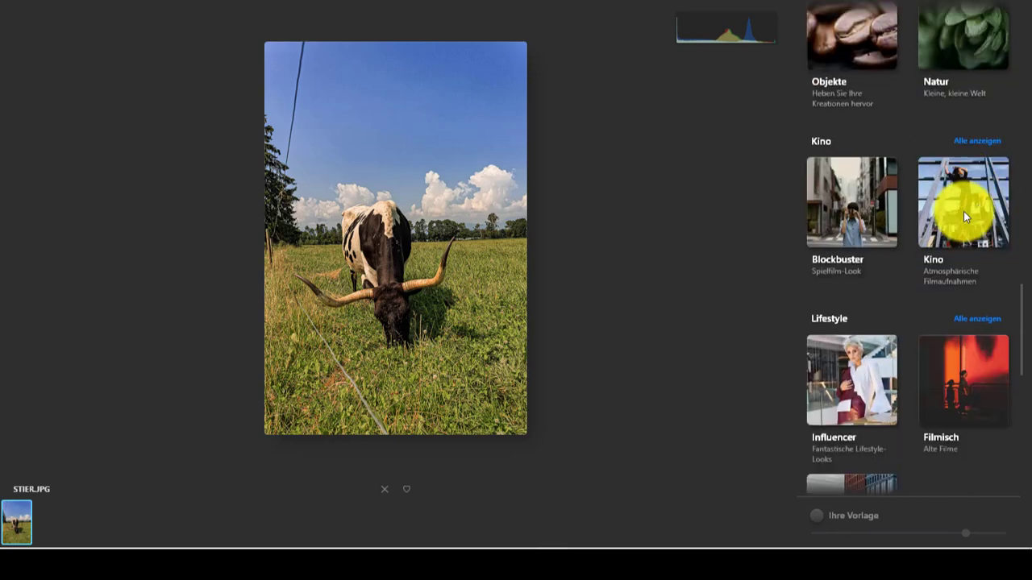
{"action": "scroll", "coordinate": [963, 210], "scroll_direction": "down", "scroll_amount": 2}
{"action": "scroll", "coordinate": [963, 205], "scroll_direction": "down", "scroll_amount": 2}
{"action": "scroll", "coordinate": [944, 319], "scroll_direction": "up", "scroll_amount": 1}
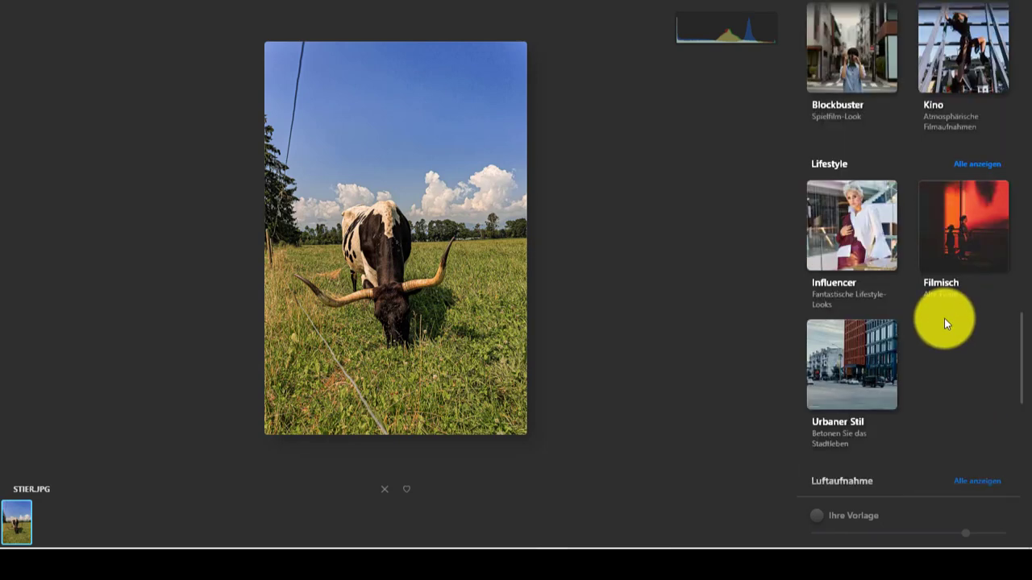
{"action": "scroll", "coordinate": [944, 318], "scroll_direction": "up", "scroll_amount": 3}
{"action": "scroll", "coordinate": [943, 318], "scroll_direction": "up", "scroll_amount": 3}
{"action": "scroll", "coordinate": [942, 318], "scroll_direction": "up", "scroll_amount": 3}
{"action": "scroll", "coordinate": [942, 315], "scroll_direction": "up", "scroll_amount": 3}
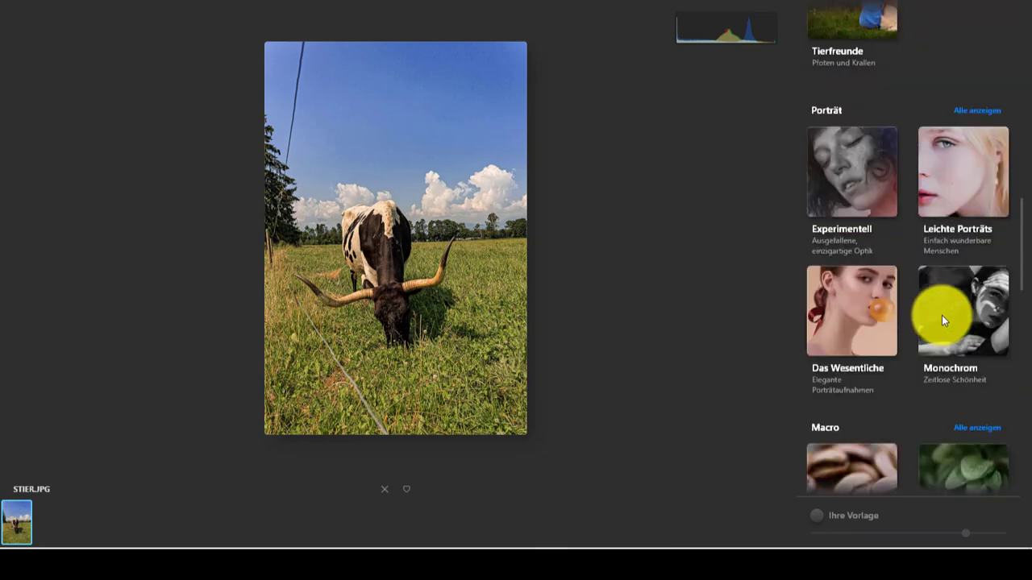
{"action": "scroll", "coordinate": [941, 315], "scroll_direction": "up", "scroll_amount": 2}
{"action": "scroll", "coordinate": [942, 314], "scroll_direction": "up", "scroll_amount": 3}
{"action": "scroll", "coordinate": [941, 315], "scroll_direction": "up", "scroll_amount": 2}
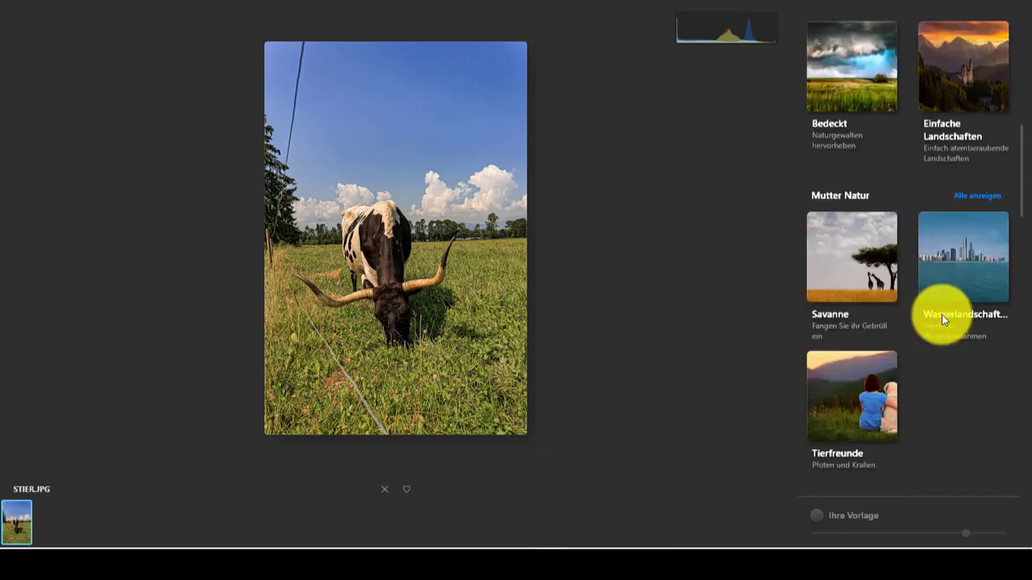
{"action": "scroll", "coordinate": [942, 314], "scroll_direction": "up", "scroll_amount": 2}
{"action": "scroll", "coordinate": [941, 314], "scroll_direction": "up", "scroll_amount": 2}
{"action": "scroll", "coordinate": [942, 314], "scroll_direction": "up", "scroll_amount": 3}
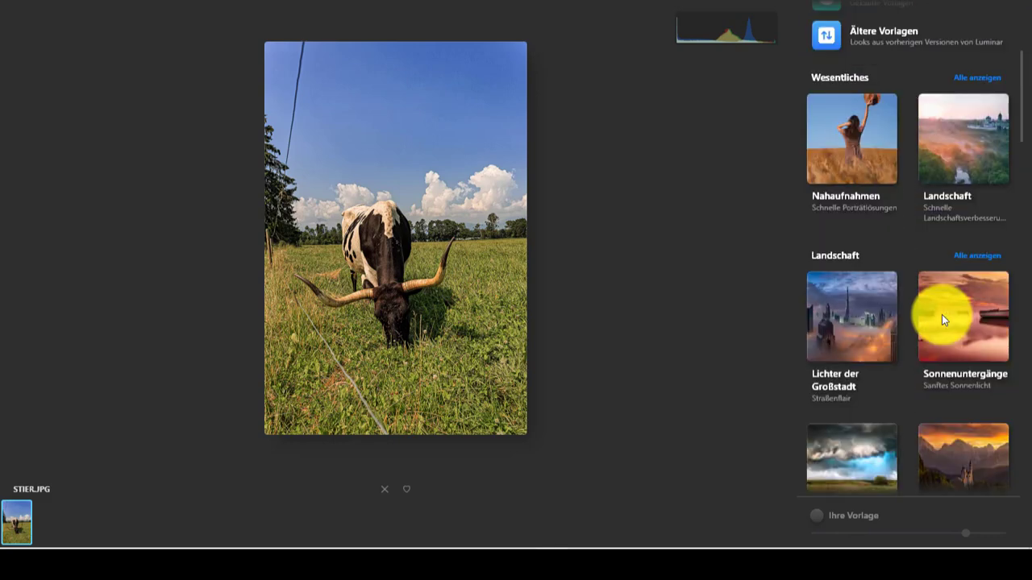
{"action": "scroll", "coordinate": [636, 308], "scroll_direction": "up", "scroll_amount": 1}
{"action": "scroll", "coordinate": [637, 307], "scroll_direction": "up", "scroll_amount": 1}
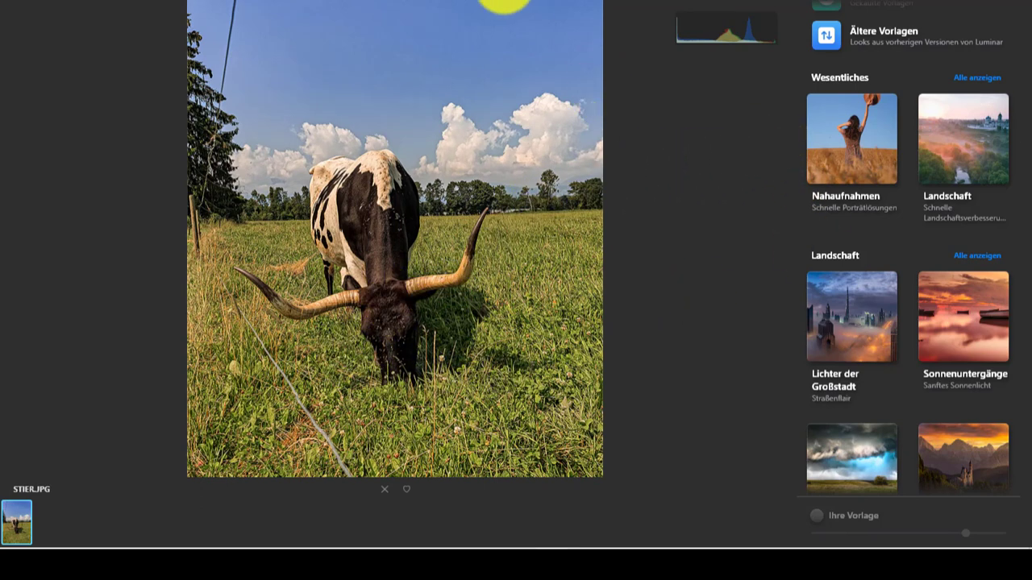
Add a Textur layer in Lokale Maske and bring up its Alle Texturen gallery
{"action": "left_click", "coordinate": [503, 4]}
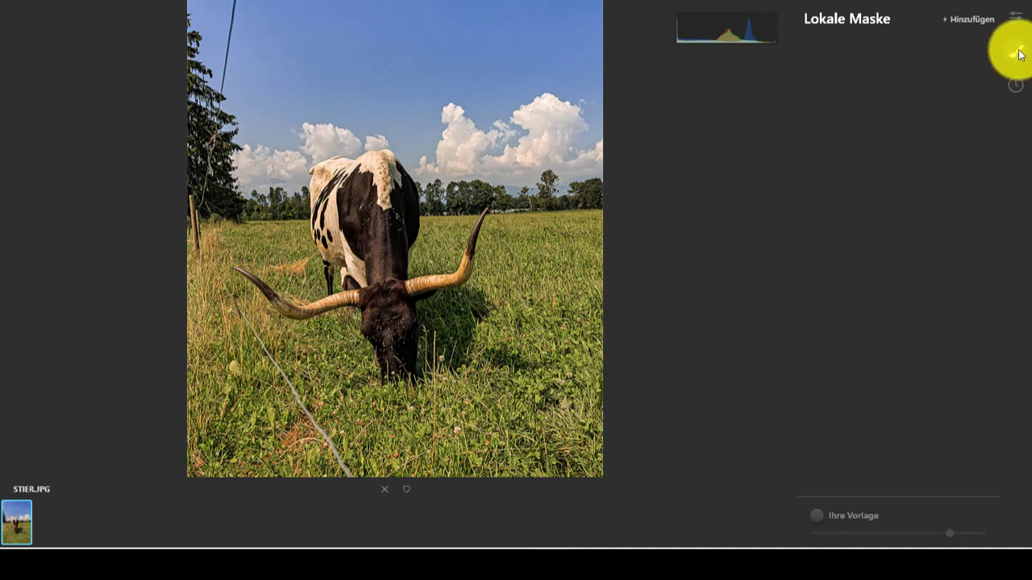
{"action": "left_click", "coordinate": [972, 18]}
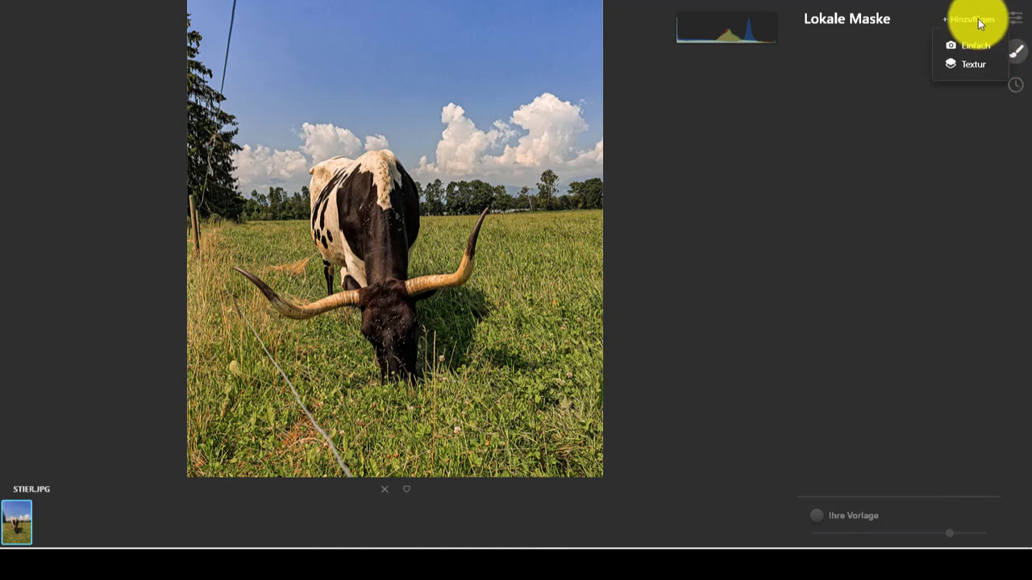
{"action": "left_click", "coordinate": [977, 67]}
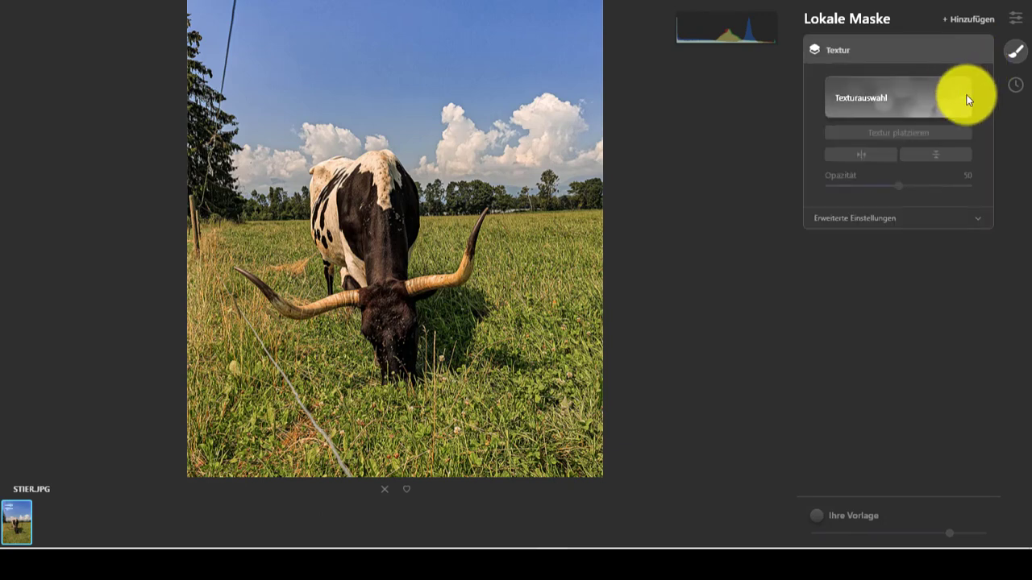
{"action": "left_click", "coordinate": [967, 100]}
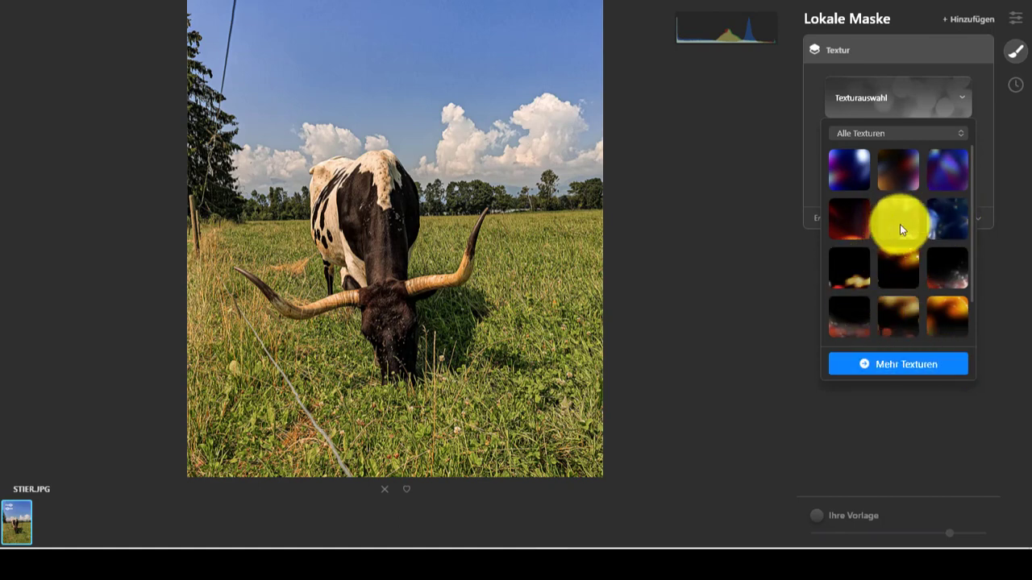
Preview Arctic, Celebration, Feather, City Lights, Love Around and Warm Hearts, then settle on Summer Day
{"action": "left_click", "coordinate": [854, 165]}
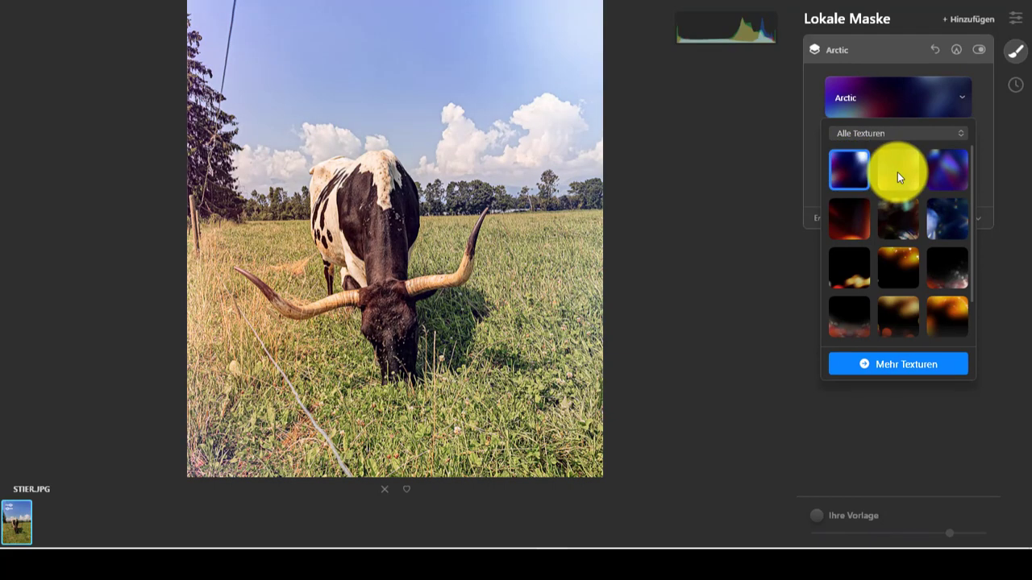
{"action": "left_click", "coordinate": [897, 172]}
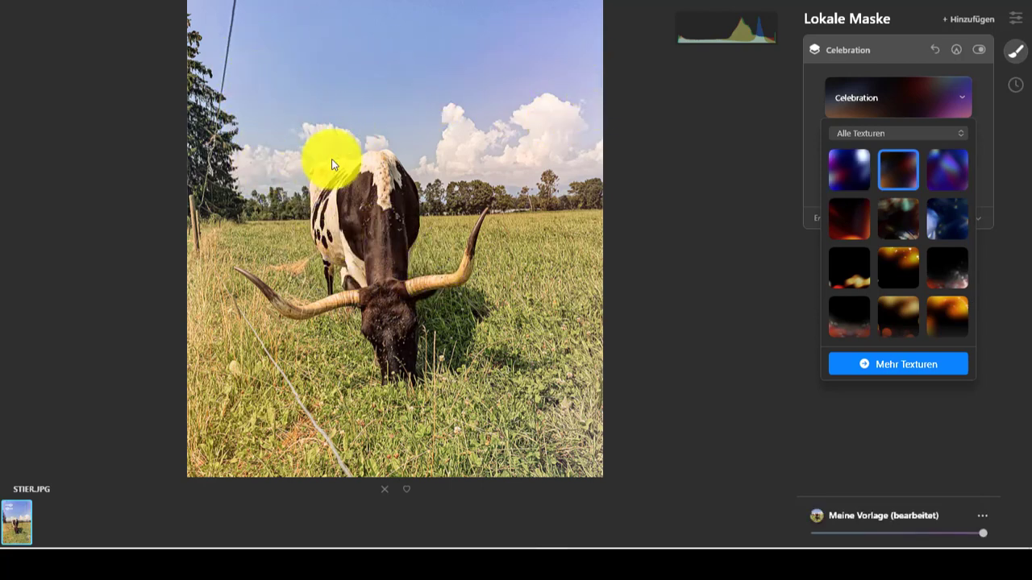
{"action": "left_click", "coordinate": [954, 166]}
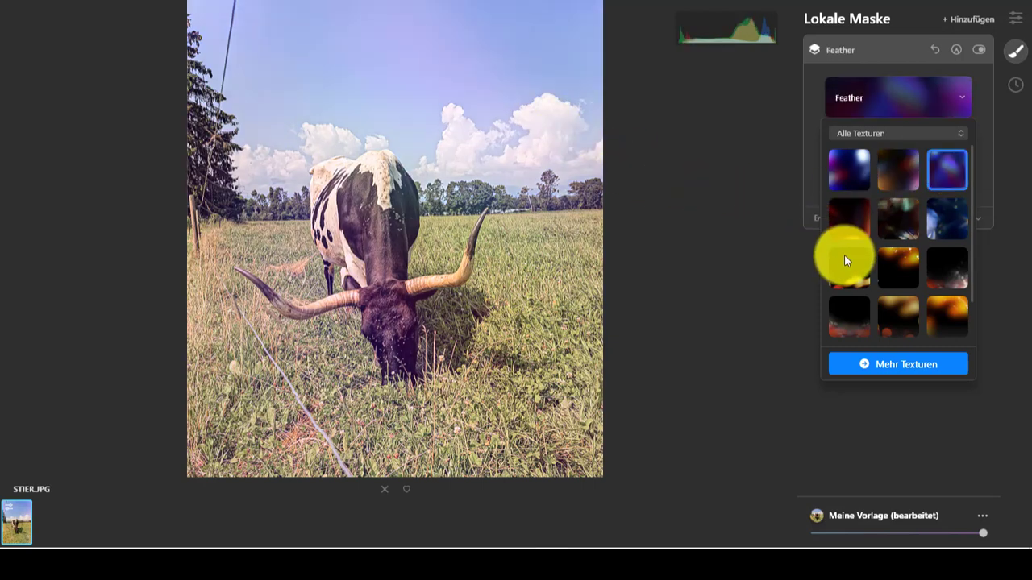
{"action": "left_click", "coordinate": [850, 259]}
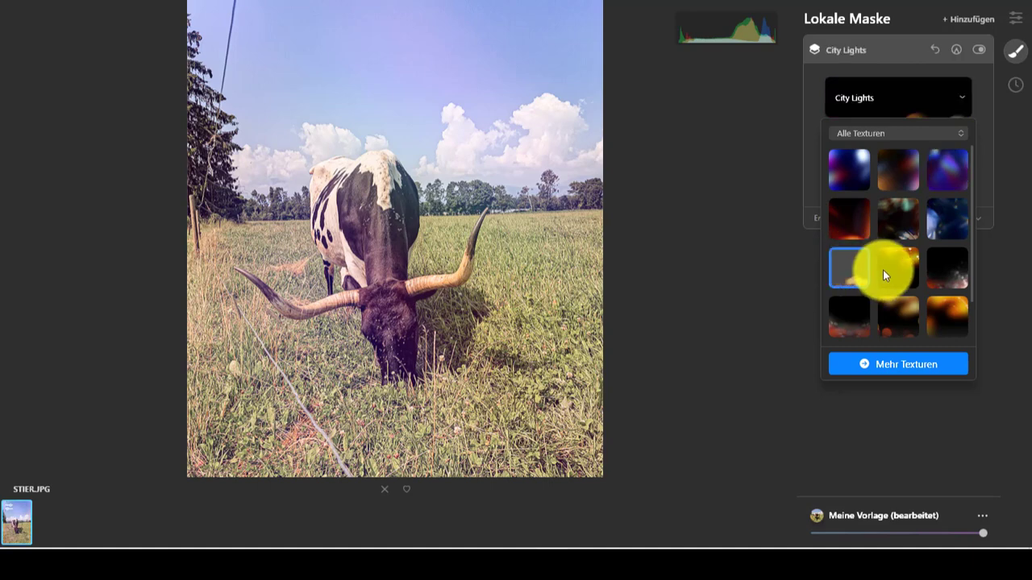
{"action": "left_click", "coordinate": [885, 272]}
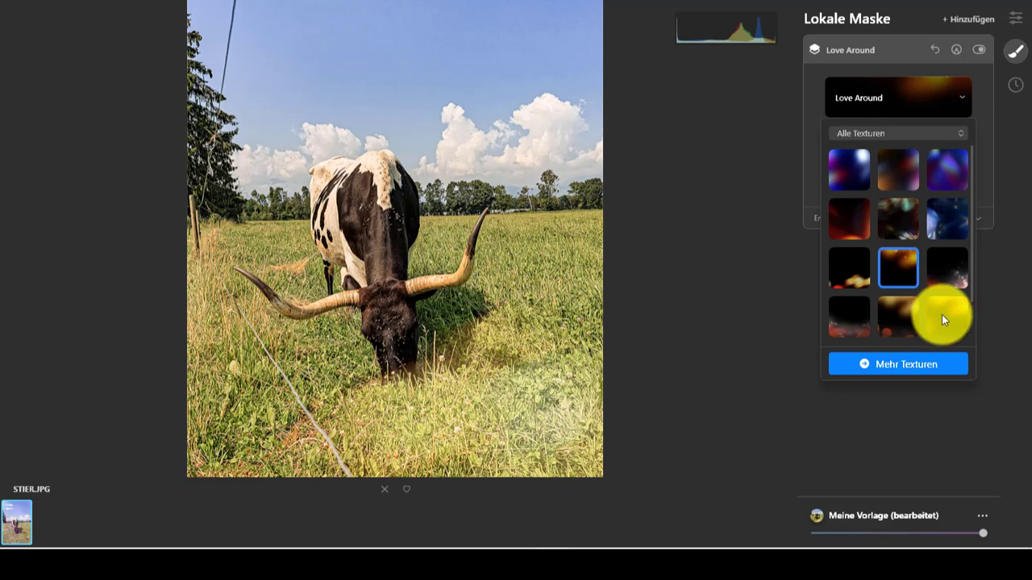
{"action": "left_click", "coordinate": [941, 316]}
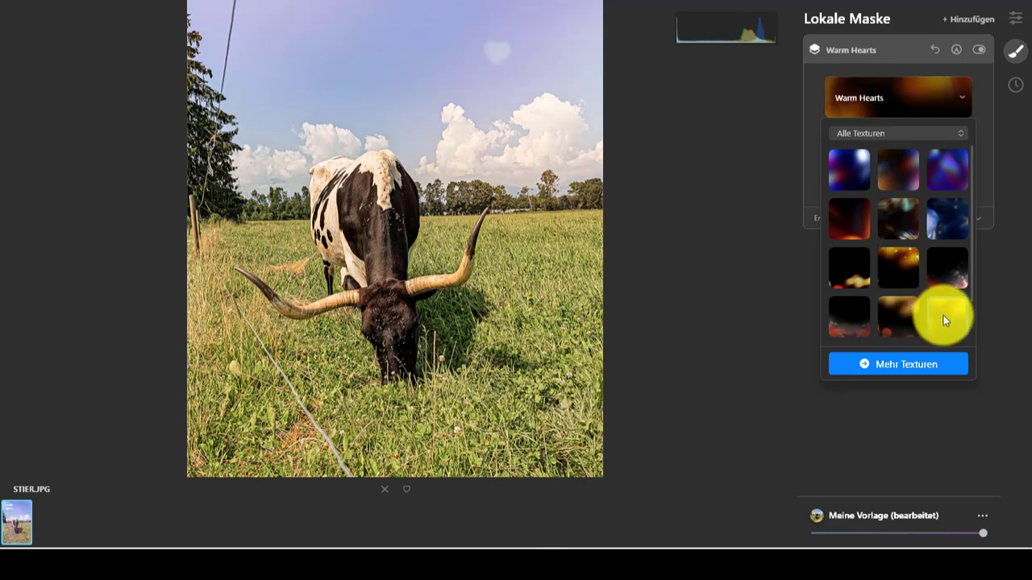
{"action": "left_click", "coordinate": [897, 330]}
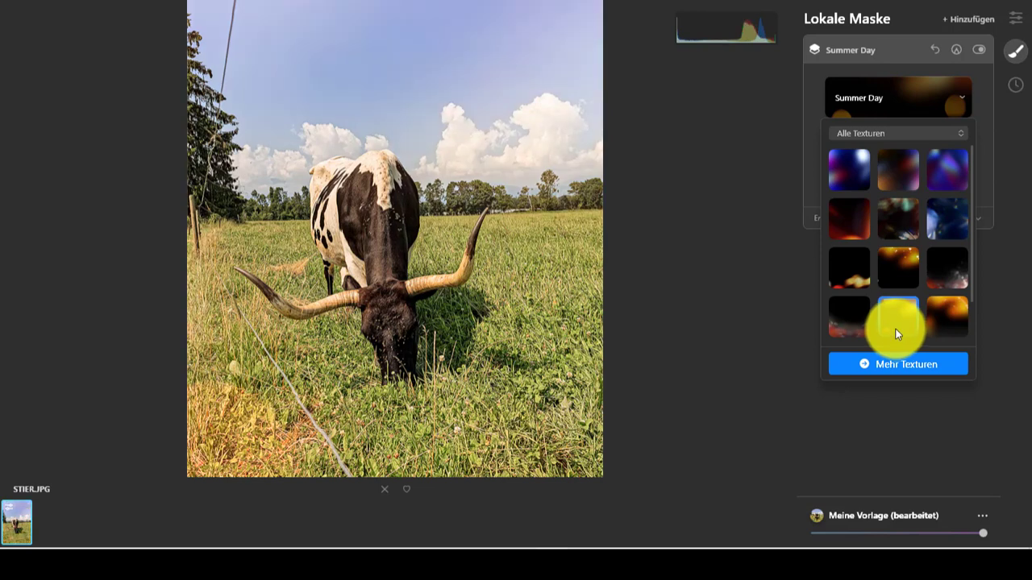
{"action": "left_click", "coordinate": [718, 248]}
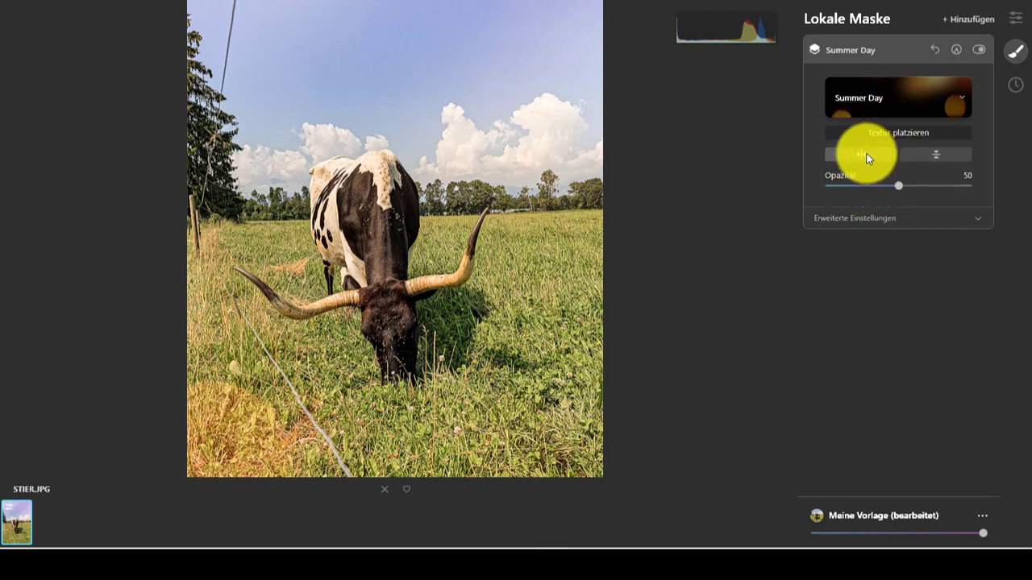
Flip the Summer Day texture vertically and horizontally, set opacity 42, and show advanced settings
{"action": "left_click", "coordinate": [938, 157]}
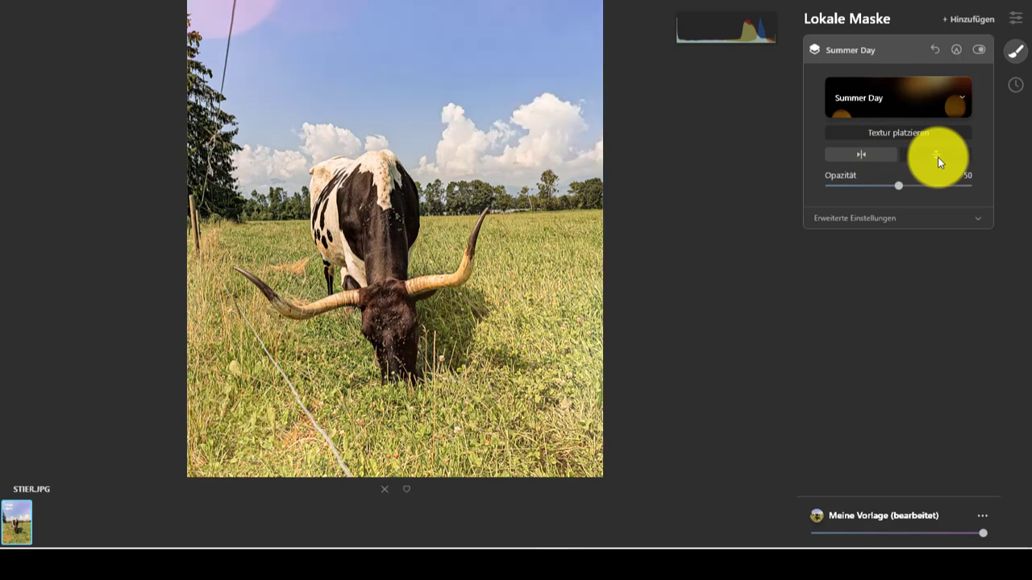
{"action": "left_click", "coordinate": [864, 157]}
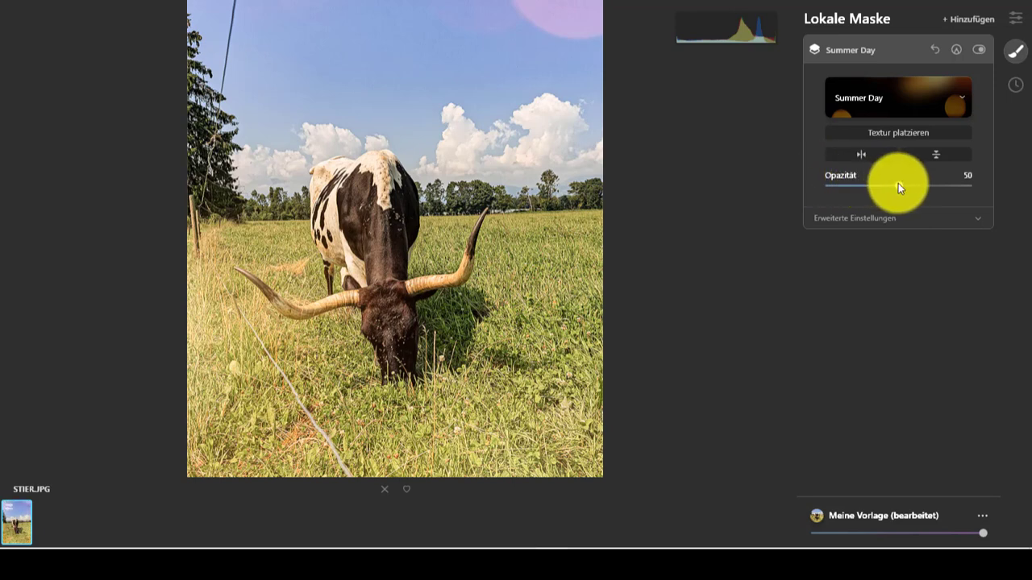
{"action": "left_click_drag", "start_coordinate": [915, 186], "coordinate": [958, 190]}
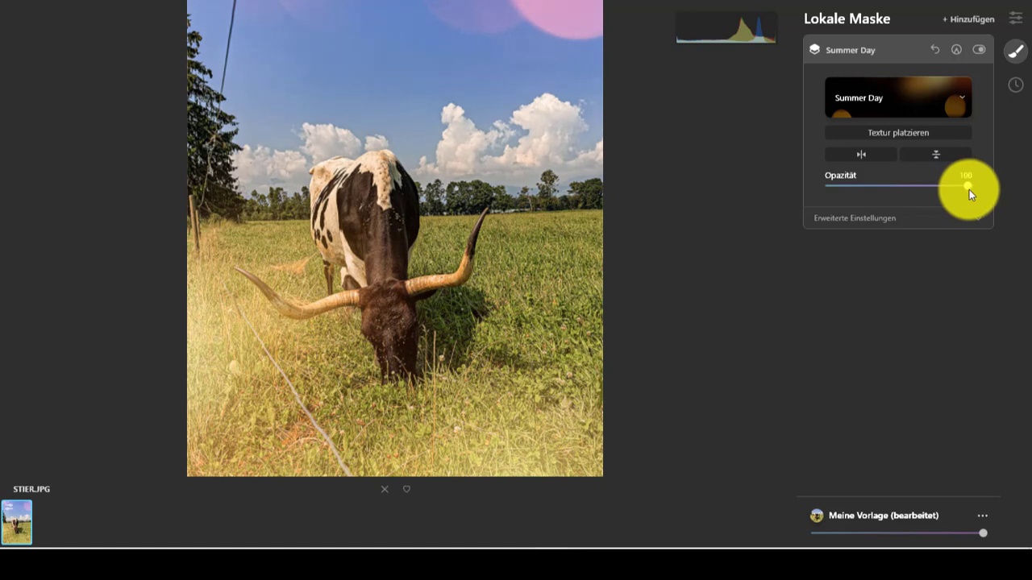
{"action": "mouse_move", "coordinate": [969, 189]}
{"action": "left_mouse_down"}
{"action": "mouse_move", "coordinate": [829, 189]}
{"action": "mouse_move", "coordinate": [887, 192]}
{"action": "left_mouse_up"}
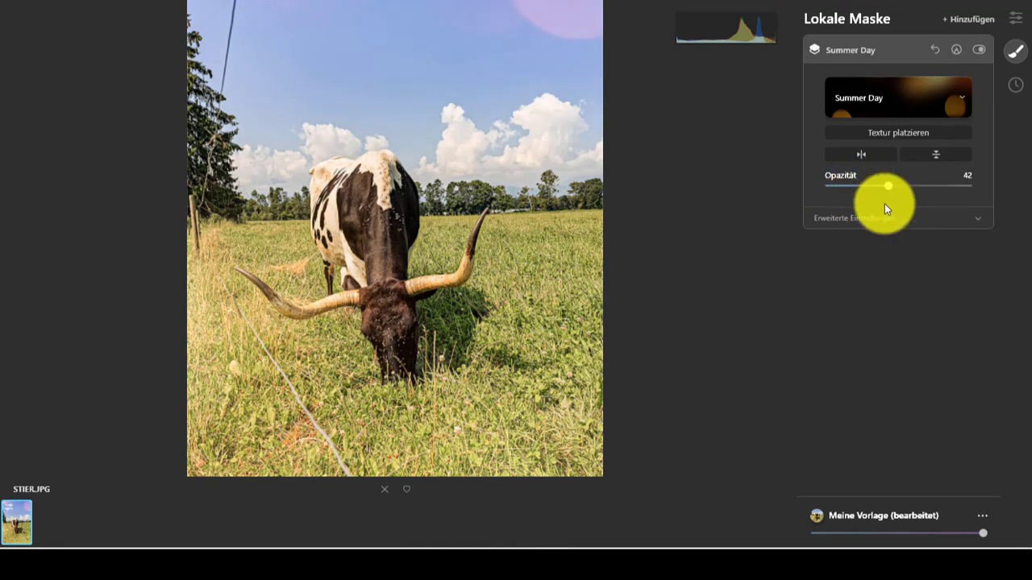
{"action": "left_click", "coordinate": [899, 218]}
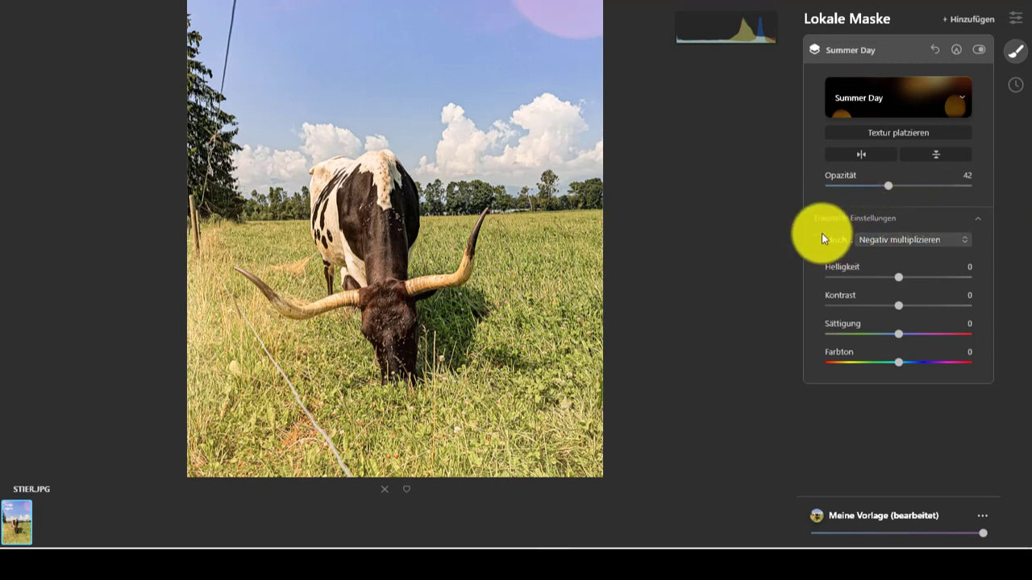
Keep Negativ multiplizieren blending, set brightness -30, contrast 18, saturation 12, hue 28, then hide the layer
{"action": "left_click", "coordinate": [969, 243]}
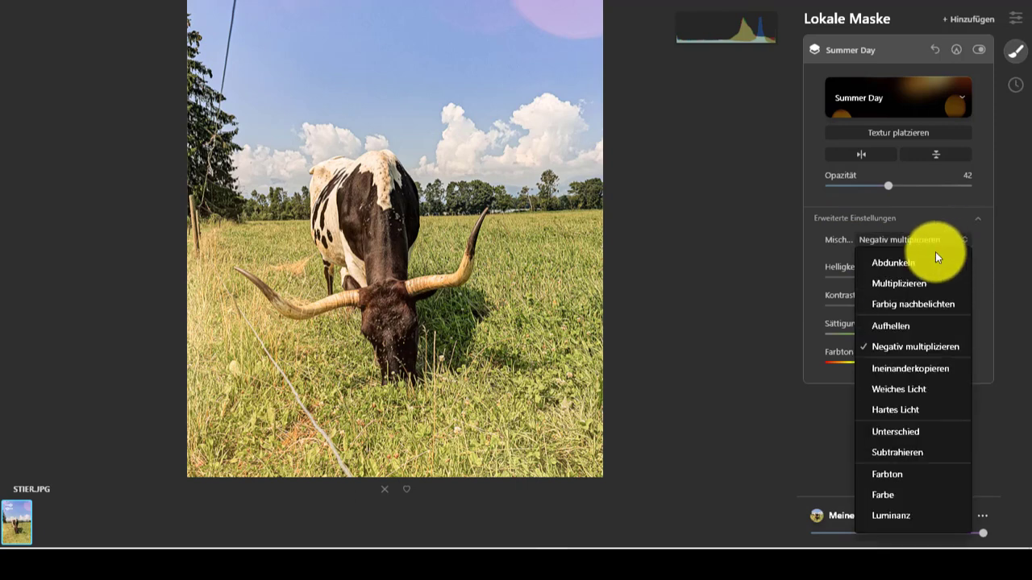
{"action": "scroll", "coordinate": [953, 269], "scroll_direction": "up", "scroll_amount": 1}
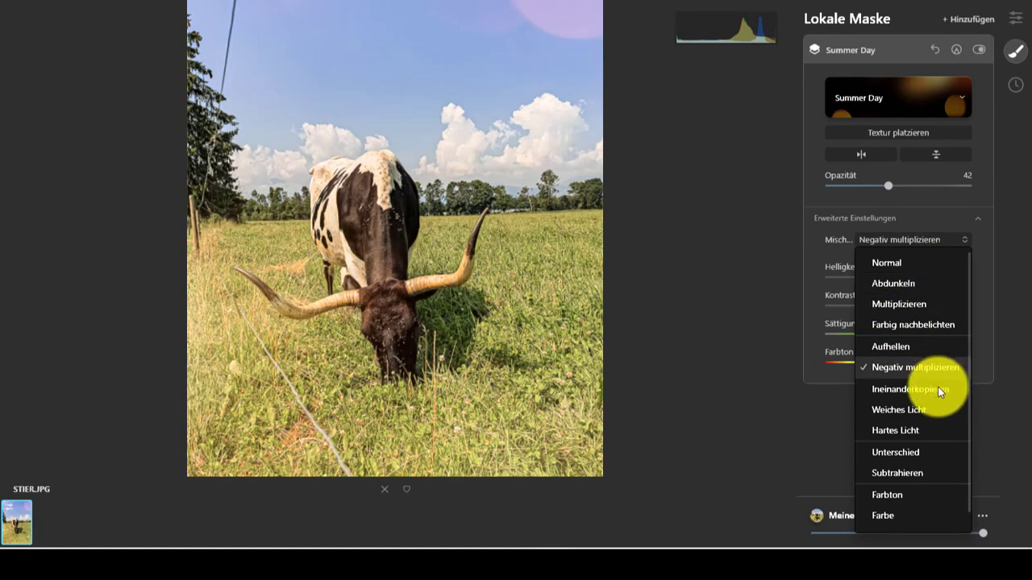
{"action": "scroll", "coordinate": [933, 439], "scroll_direction": "down", "scroll_amount": 1}
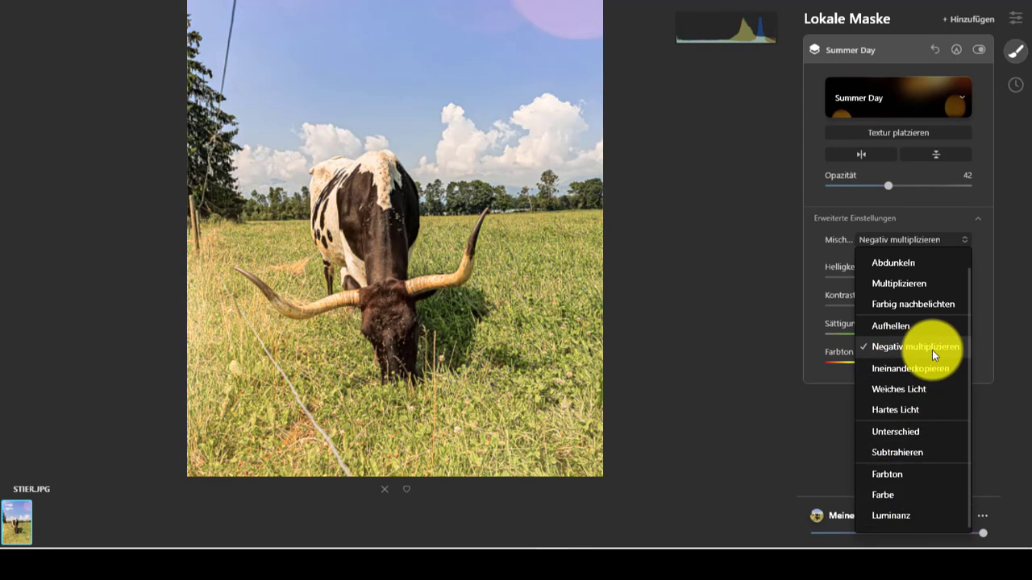
{"action": "left_click", "coordinate": [932, 348]}
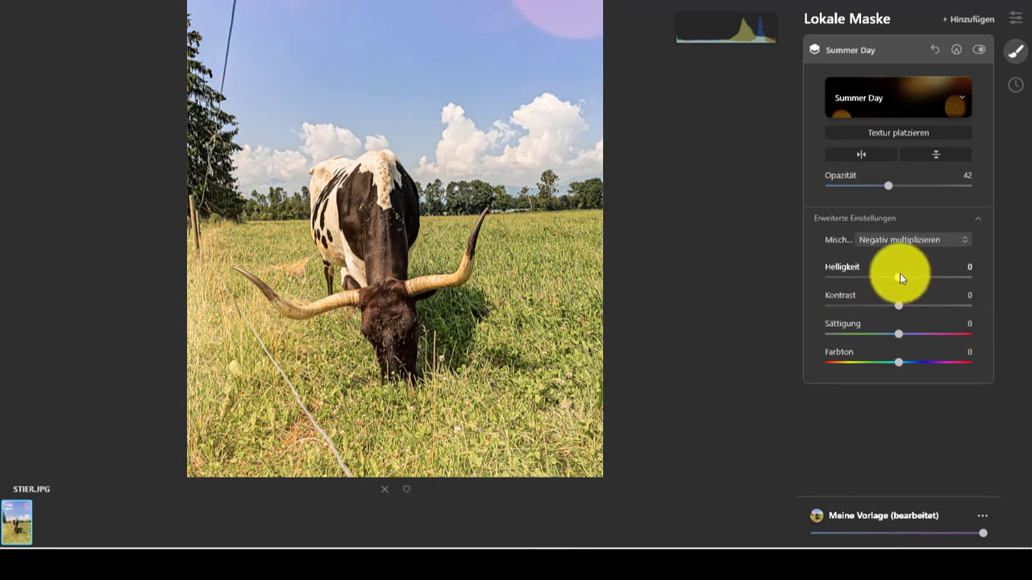
{"action": "mouse_move", "coordinate": [898, 275]}
{"action": "left_mouse_down"}
{"action": "mouse_move", "coordinate": [907, 280]}
{"action": "mouse_move", "coordinate": [875, 277]}
{"action": "mouse_move", "coordinate": [910, 306]}
{"action": "mouse_move", "coordinate": [911, 363]}
{"action": "left_mouse_up"}
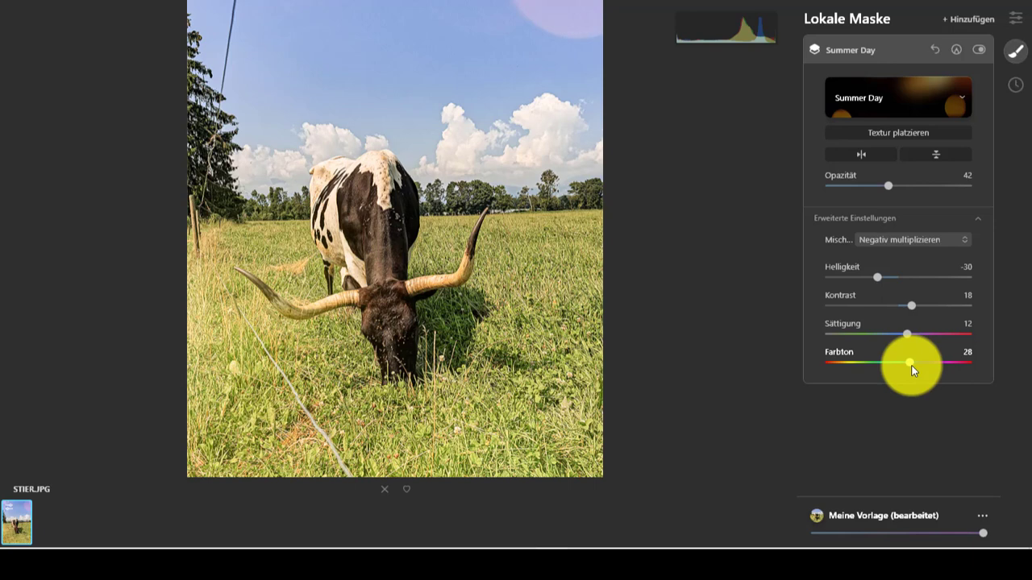
{"action": "left_click", "coordinate": [973, 51]}
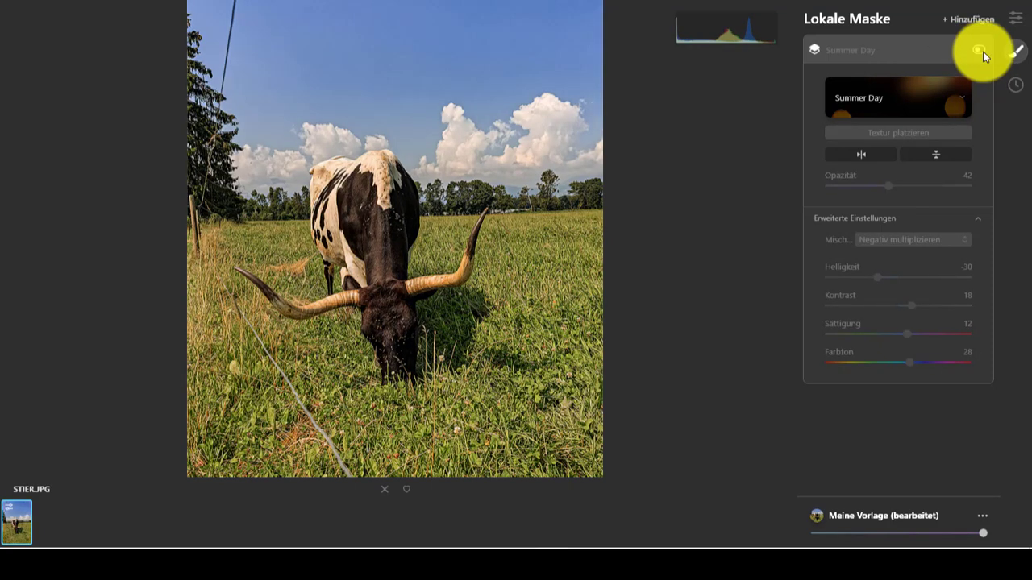
Re-enable Summer Day, add an empty Einfach mask above it, then reopen Summer Day
{"action": "left_click", "coordinate": [983, 51]}
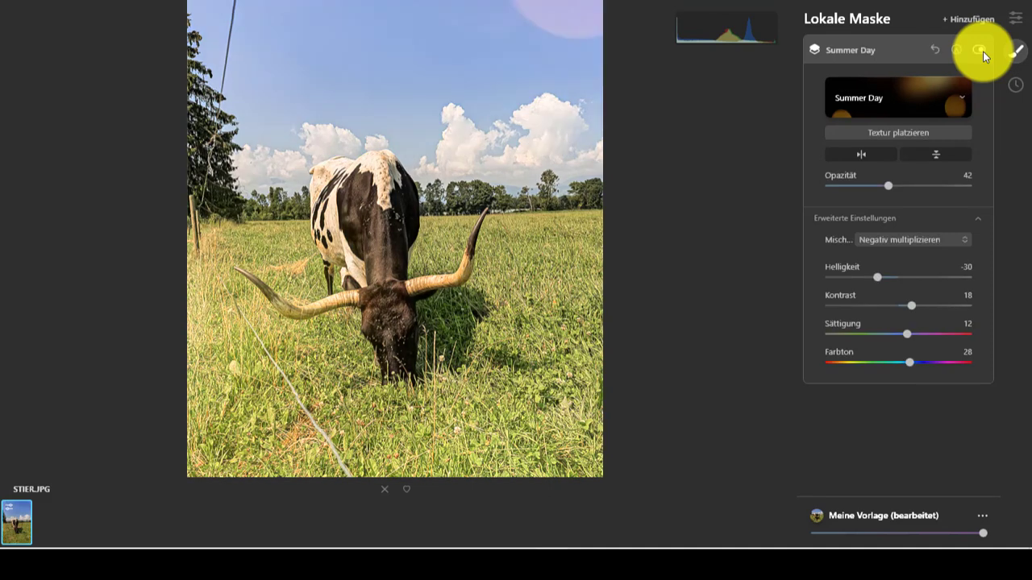
{"action": "left_click", "coordinate": [969, 52]}
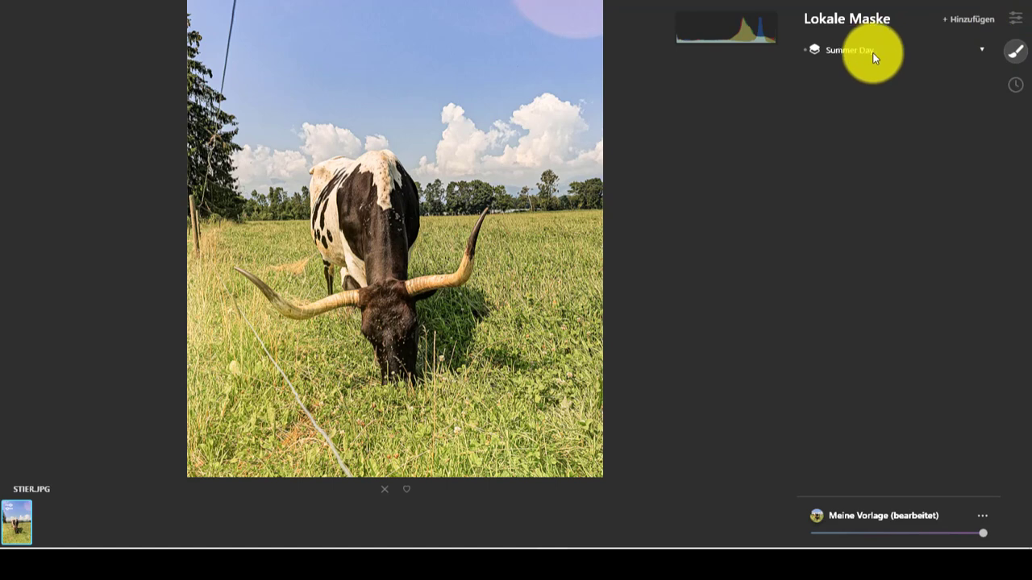
{"action": "left_click", "coordinate": [959, 19]}
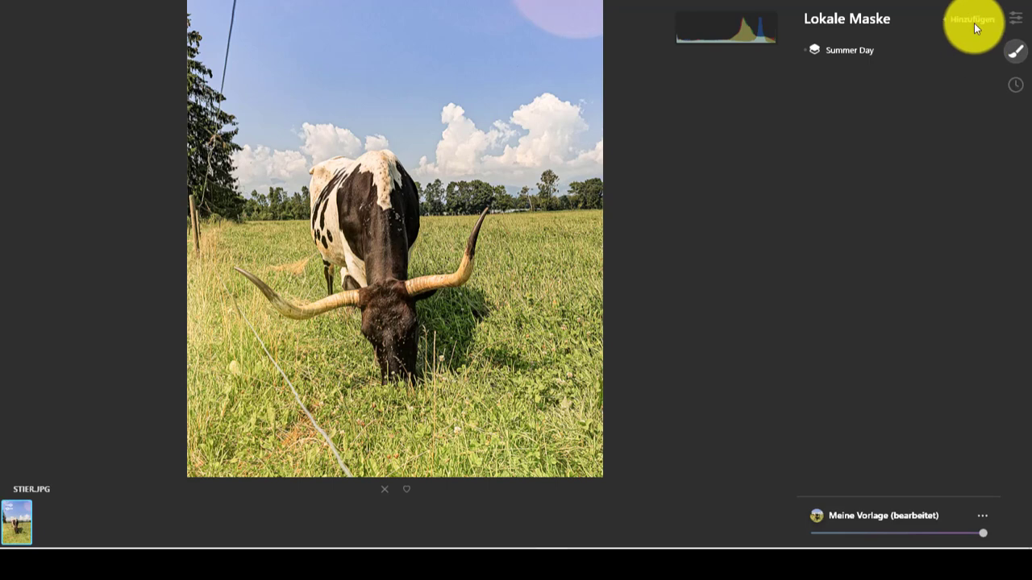
{"action": "left_click", "coordinate": [973, 21]}
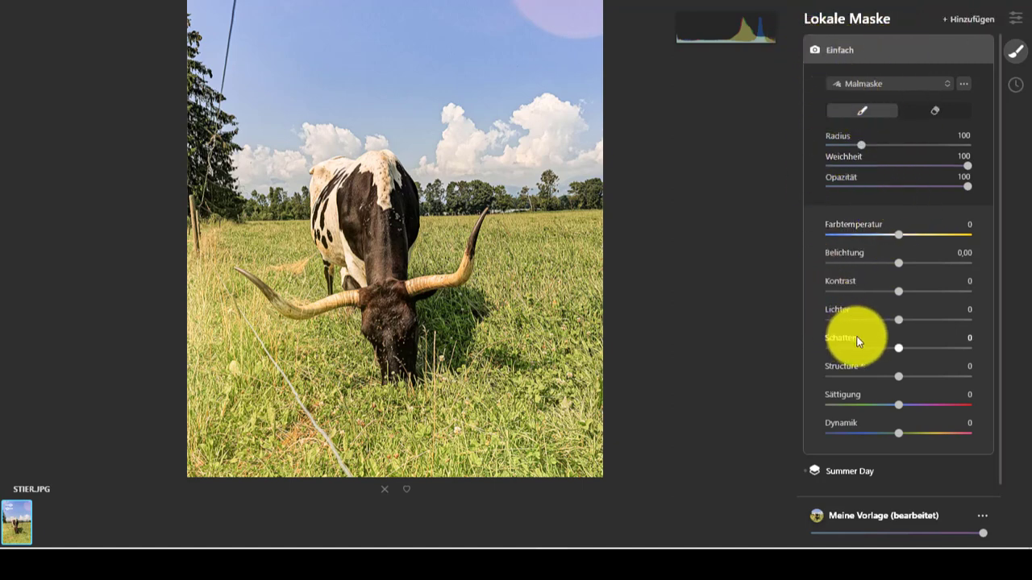
{"action": "left_click", "coordinate": [854, 464]}
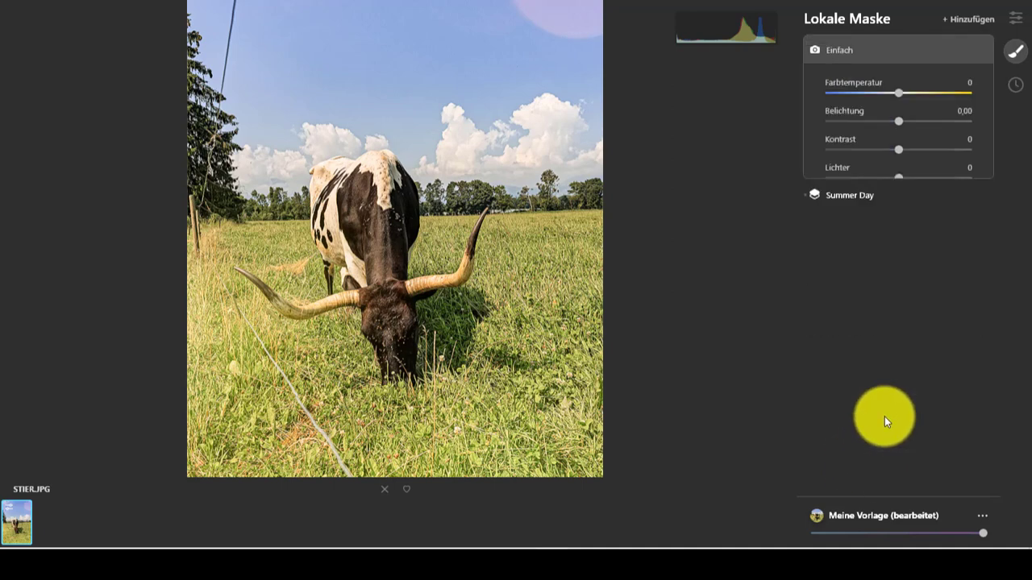
{"action": "left_click", "coordinate": [835, 252]}
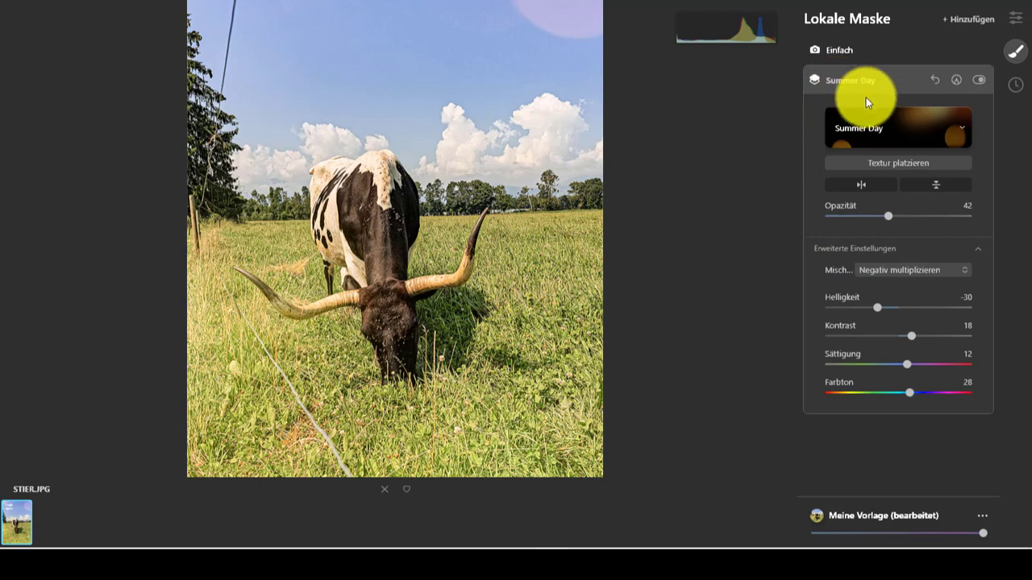
Swap the texture to City Lights and check it in the Vorher/Nachher split view
{"action": "left_click", "coordinate": [958, 130]}
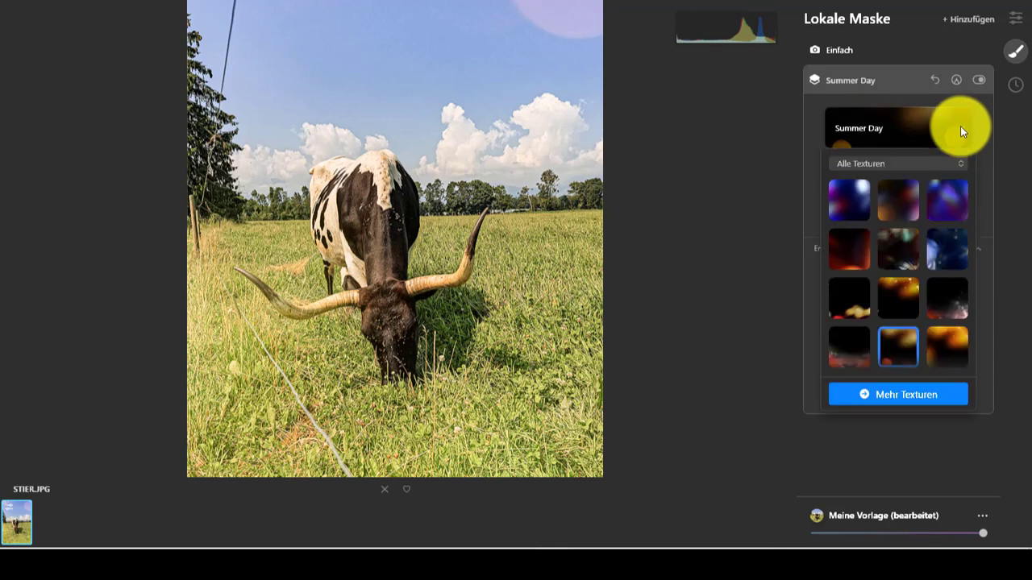
{"action": "left_click", "coordinate": [851, 304]}
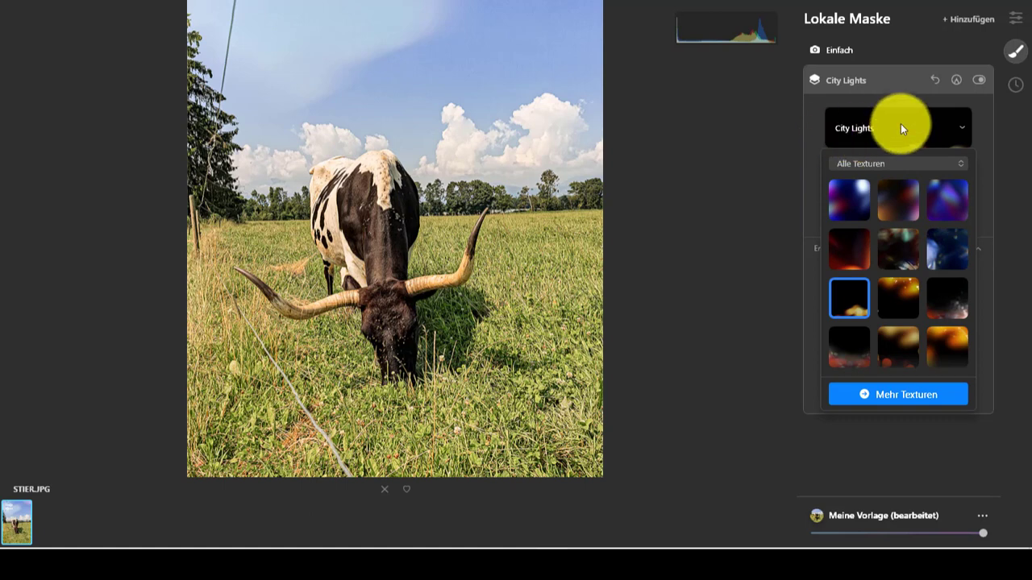
{"action": "left_click", "coordinate": [770, 343]}
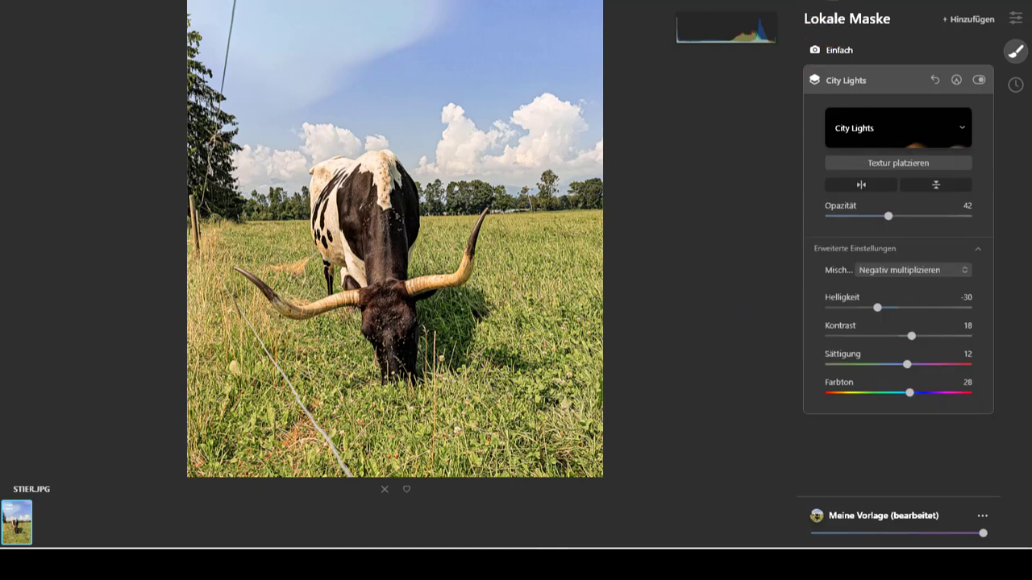
{"action": "left_click", "coordinate": [790, 3]}
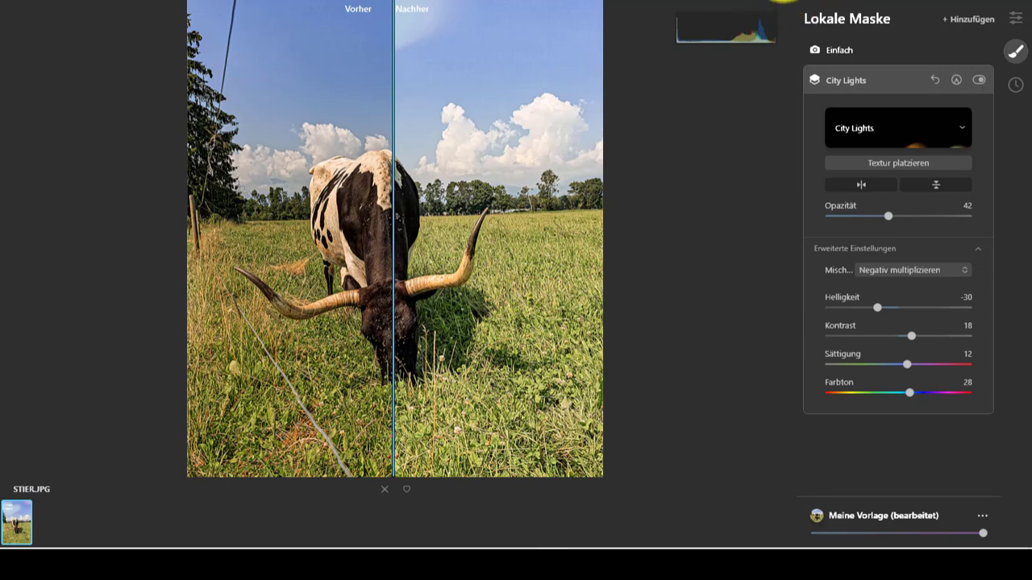
{"action": "left_click", "coordinate": [780, 5]}
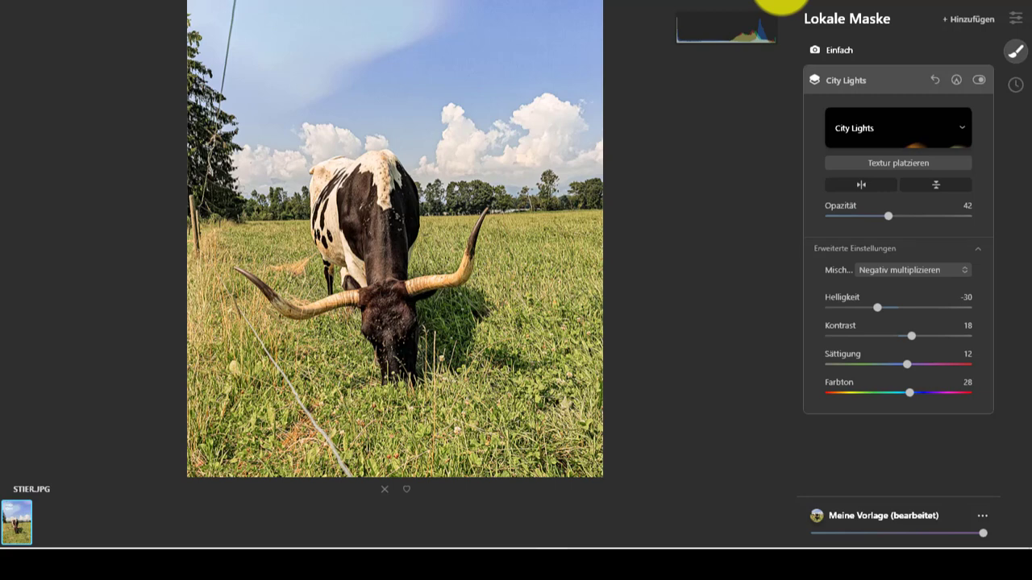
Expand the Himmel tool under Kreativ and show its sky gallery with category list
{"action": "left_click", "coordinate": [1017, 21]}
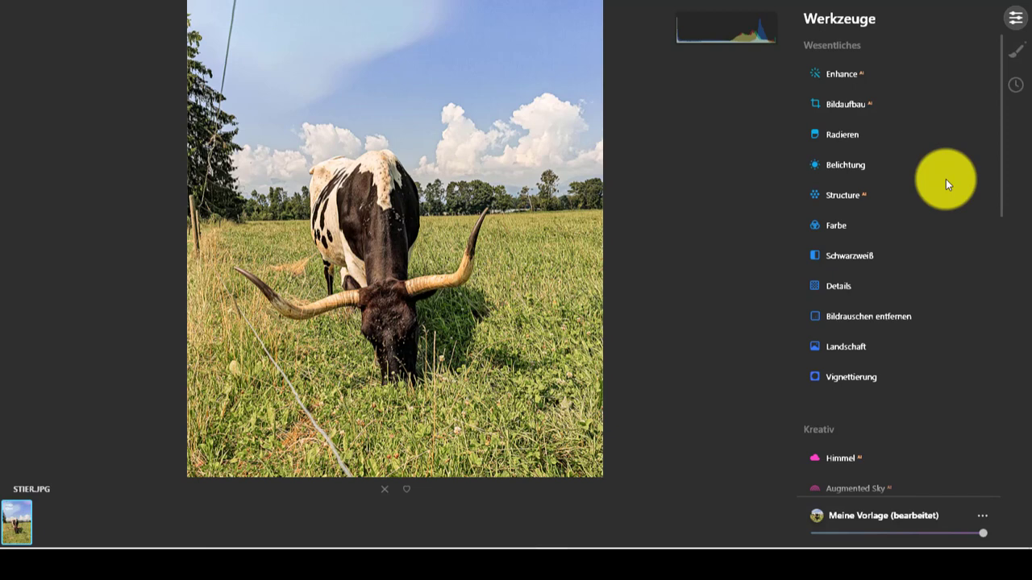
{"action": "left_click_drag", "start_coordinate": [1001, 146], "coordinate": [1002, 249]}
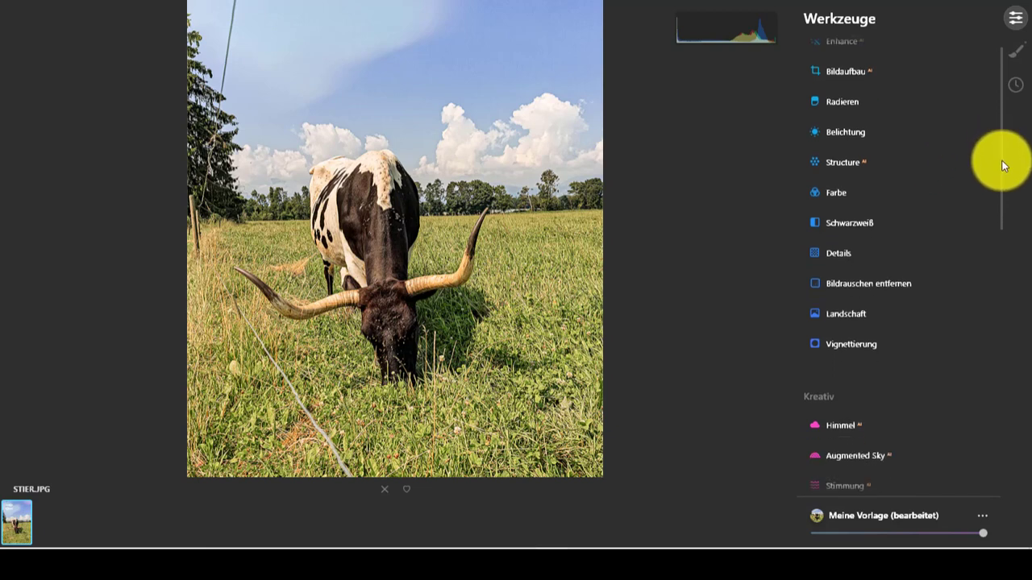
{"action": "mouse_move", "coordinate": [840, 458]}
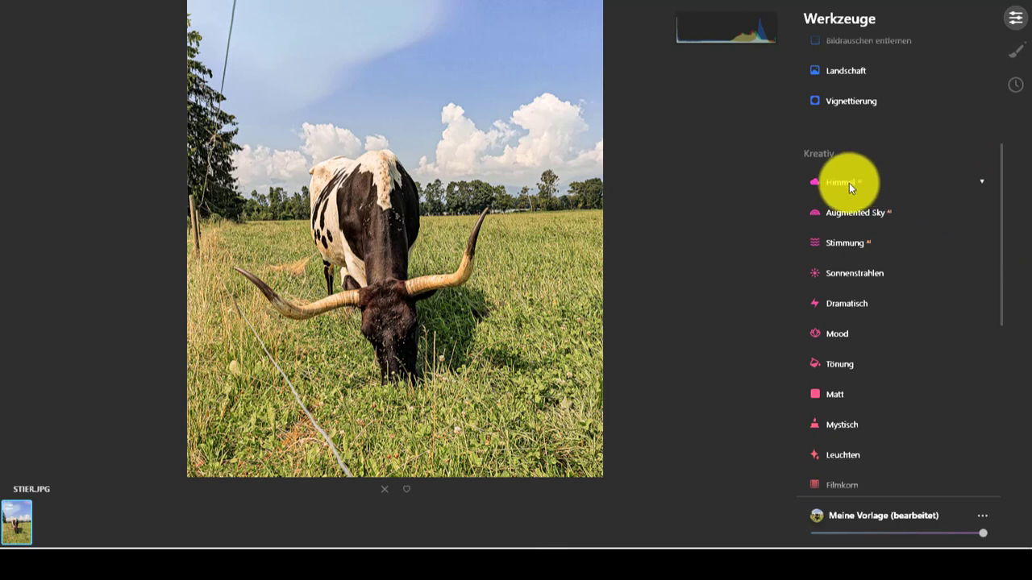
{"action": "left_click", "coordinate": [848, 183]}
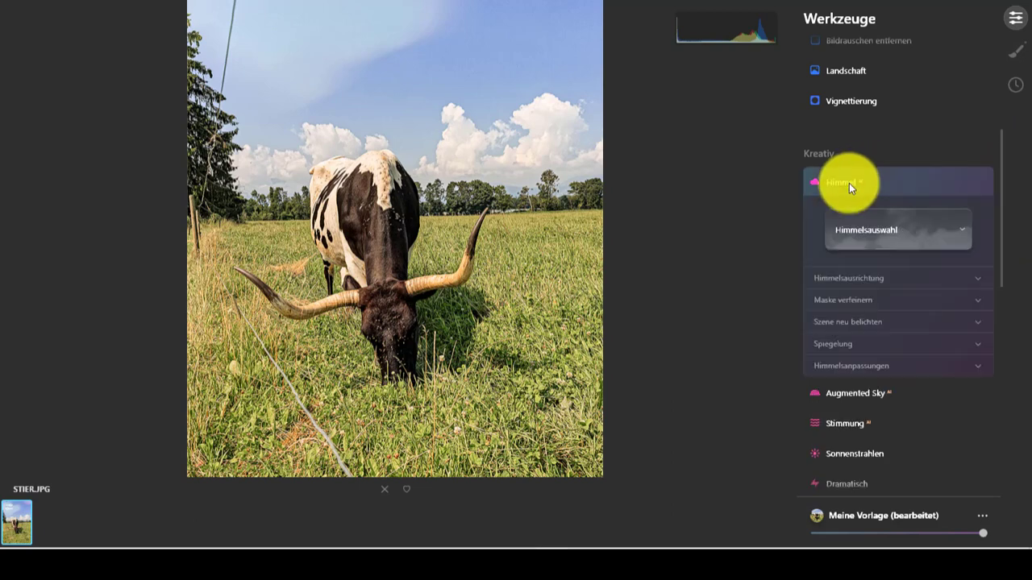
{"action": "left_click", "coordinate": [966, 224]}
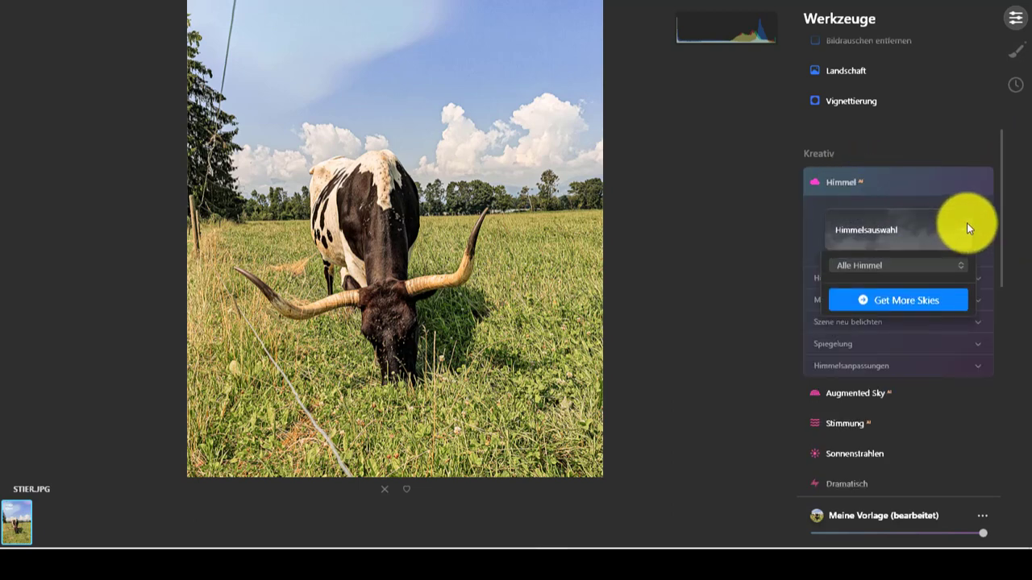
{"action": "left_click", "coordinate": [958, 268]}
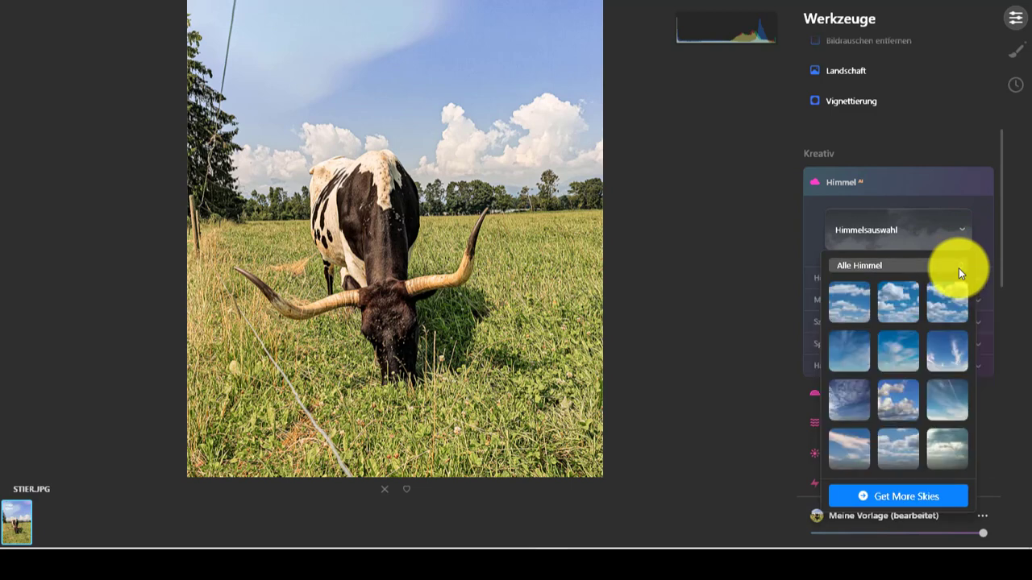
Browse the Sonnenuntergang and Dramatic Sky categories, then return to Alle Himmel
{"action": "left_click", "coordinate": [959, 268]}
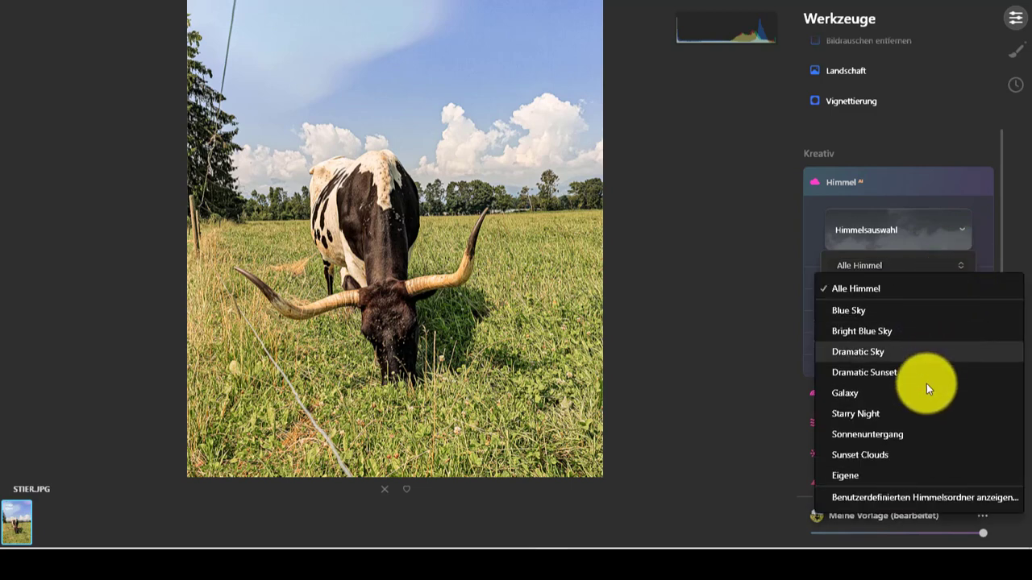
{"action": "left_click", "coordinate": [905, 436]}
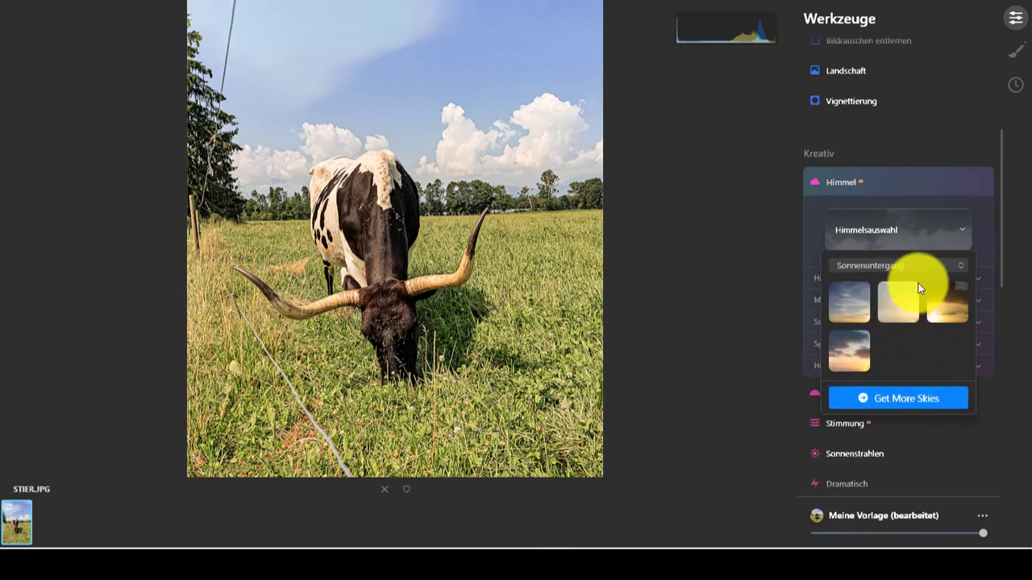
{"action": "left_click", "coordinate": [967, 265]}
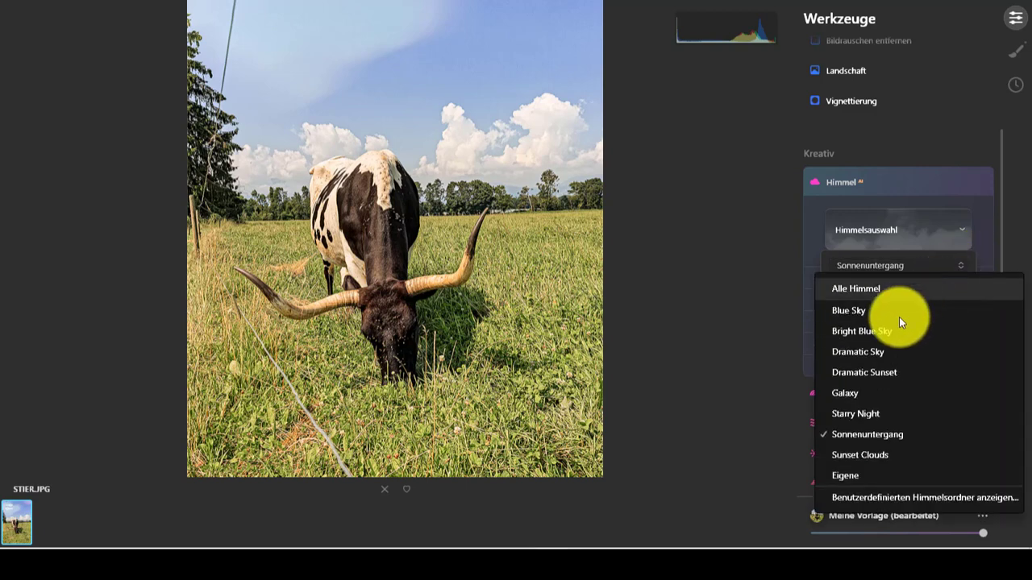
{"action": "left_click", "coordinate": [911, 353]}
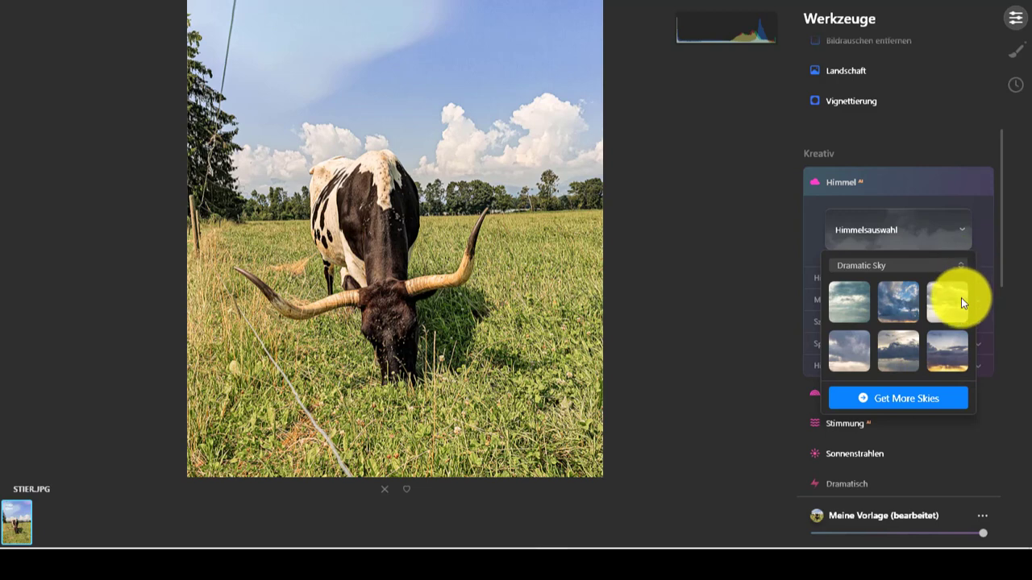
{"action": "left_click", "coordinate": [960, 266]}
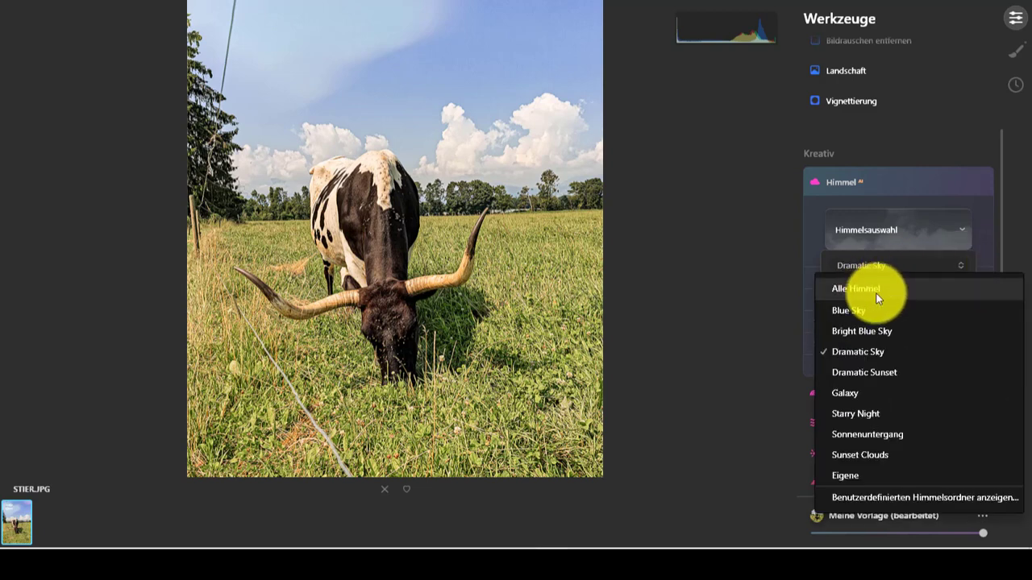
{"action": "left_click", "coordinate": [876, 292]}
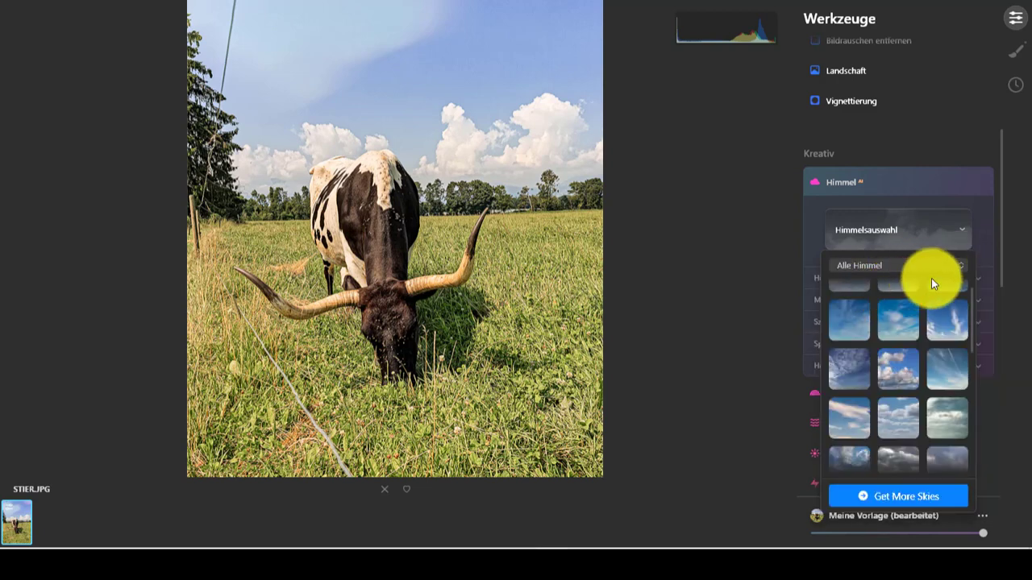
Scroll the sky gallery and apply the Galaxy 2 milky-way night sky
{"action": "scroll", "coordinate": [967, 338], "scroll_direction": "down", "scroll_amount": 5}
{"action": "scroll", "coordinate": [963, 322], "scroll_direction": "down", "scroll_amount": 3}
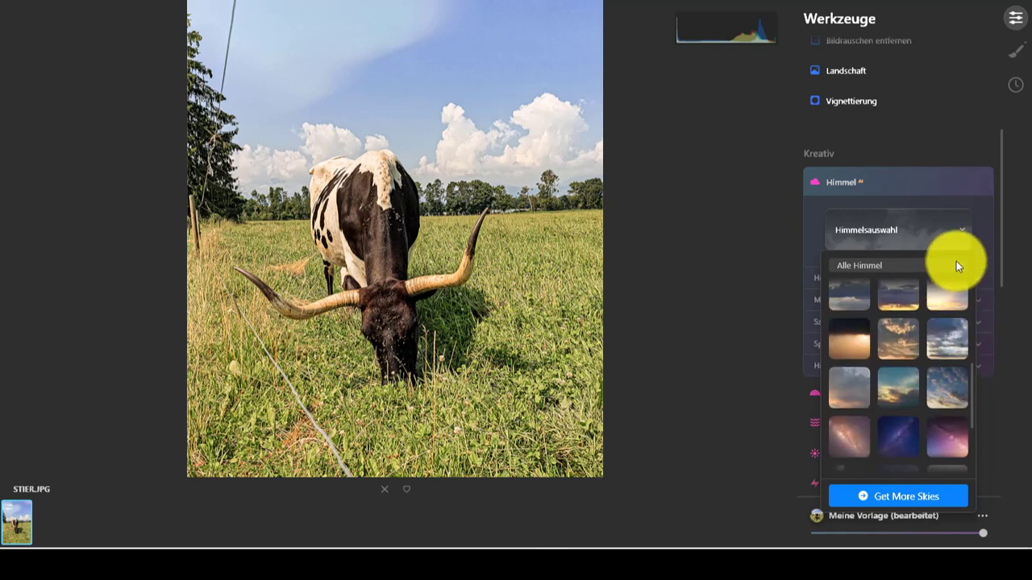
{"action": "left_click", "coordinate": [960, 268]}
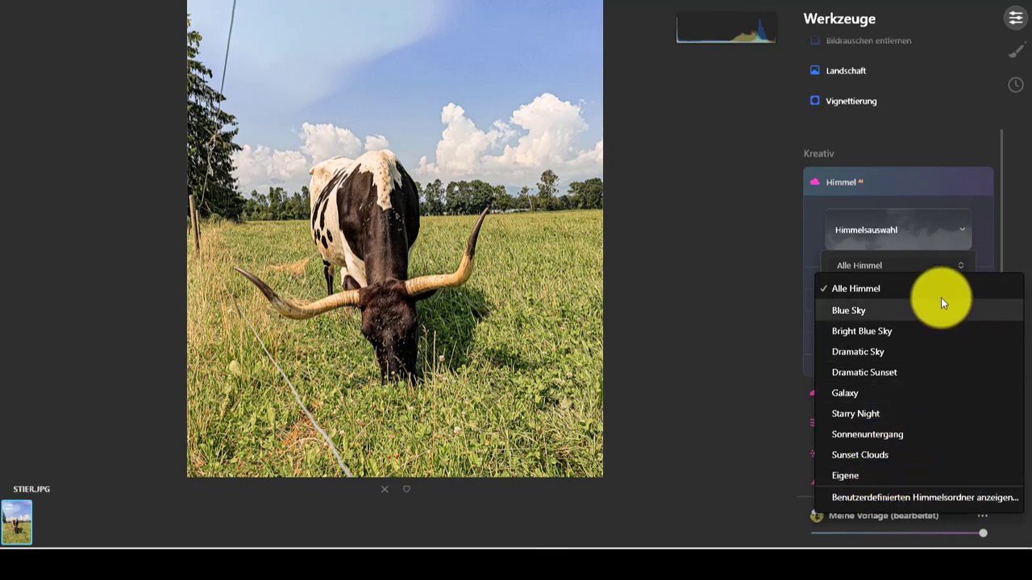
{"action": "left_click", "coordinate": [963, 265]}
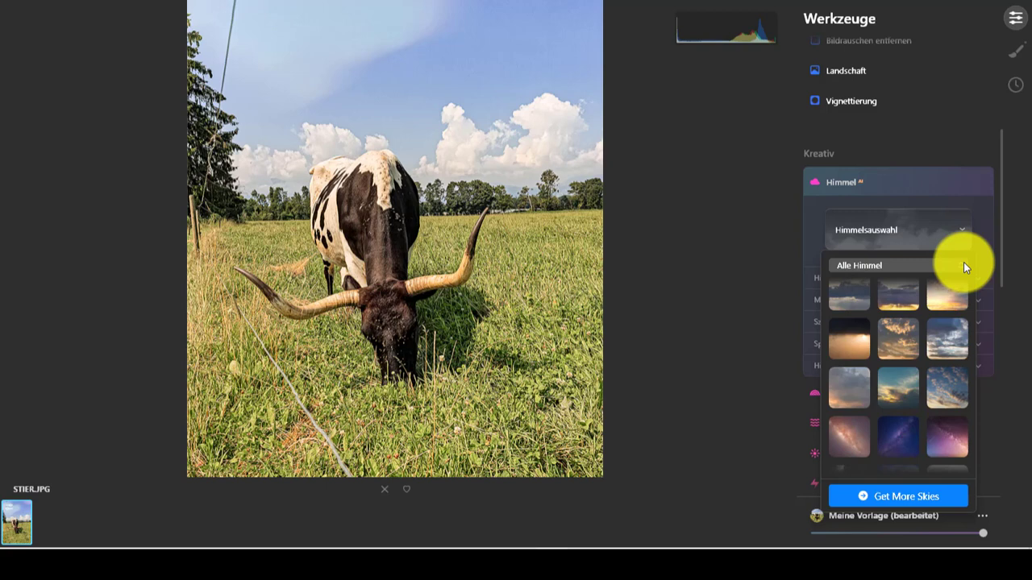
{"action": "mouse_move", "coordinate": [947, 339]}
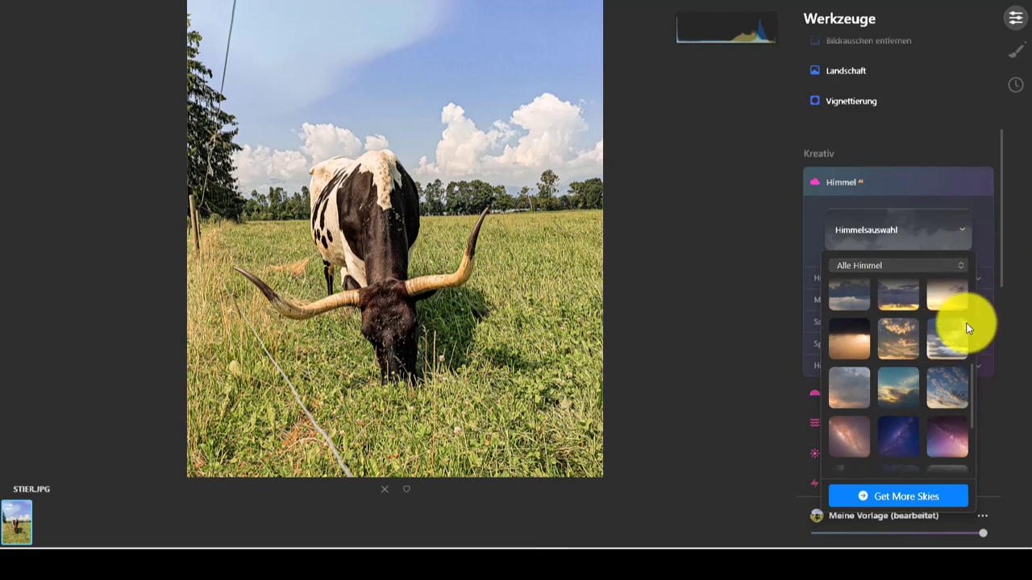
{"action": "scroll", "coordinate": [966, 327], "scroll_direction": "down", "scroll_amount": 3}
{"action": "scroll", "coordinate": [966, 328], "scroll_direction": "down", "scroll_amount": 1}
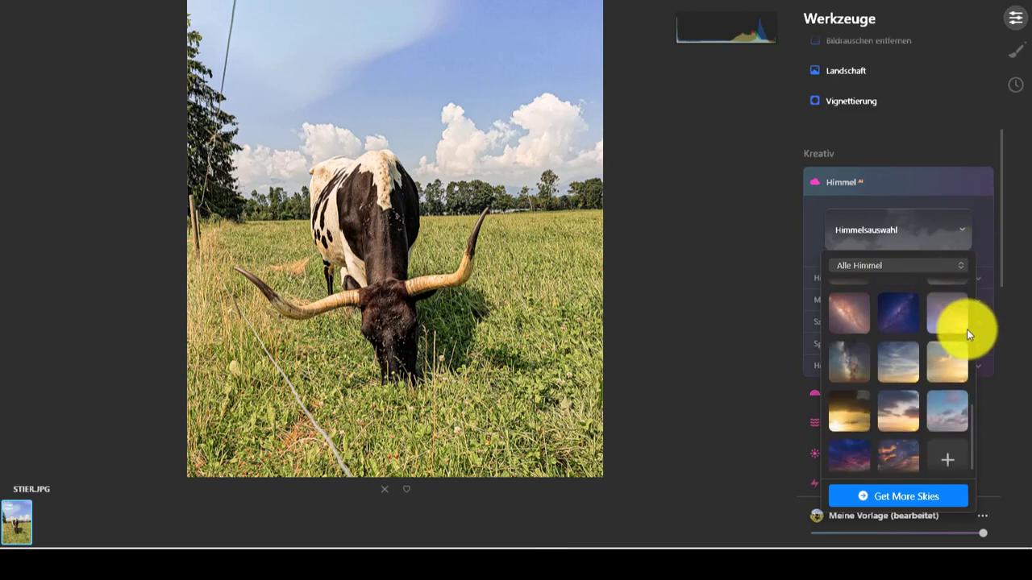
{"action": "left_click", "coordinate": [899, 315]}
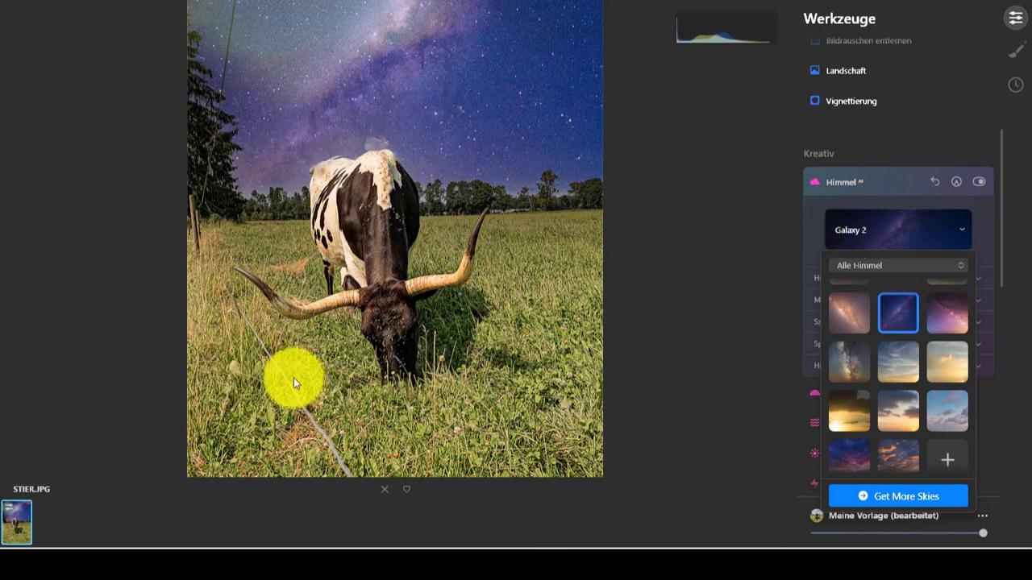
Close the sky gallery to reveal the Galaxy 2 sky's Himmel adjustment sections
{"action": "left_click", "coordinate": [1022, 332]}
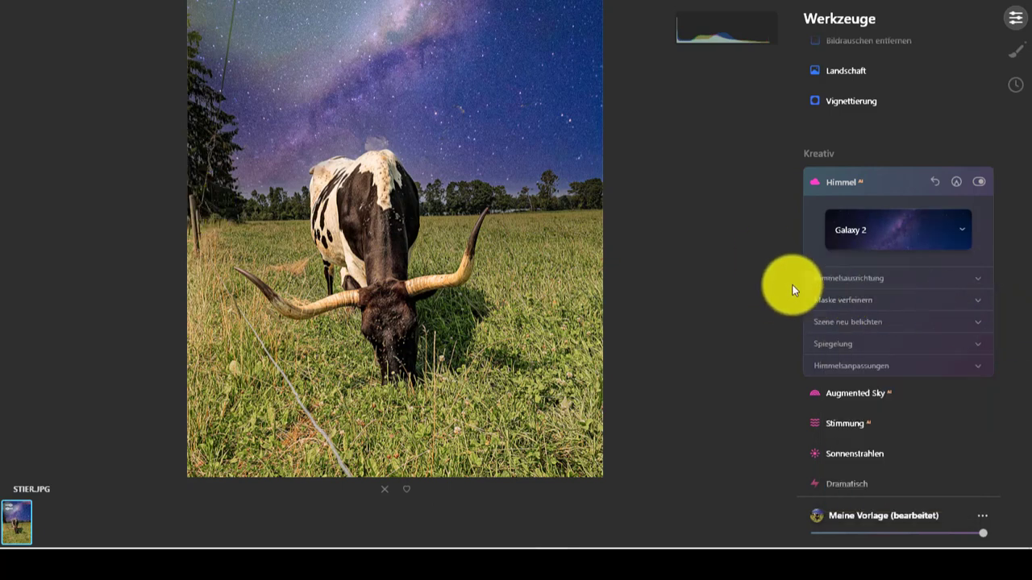
Shift the night sky horizontally to -13 under Himmelsausrichtung, leaving the vertical position unchanged
{"action": "left_click", "coordinate": [861, 281]}
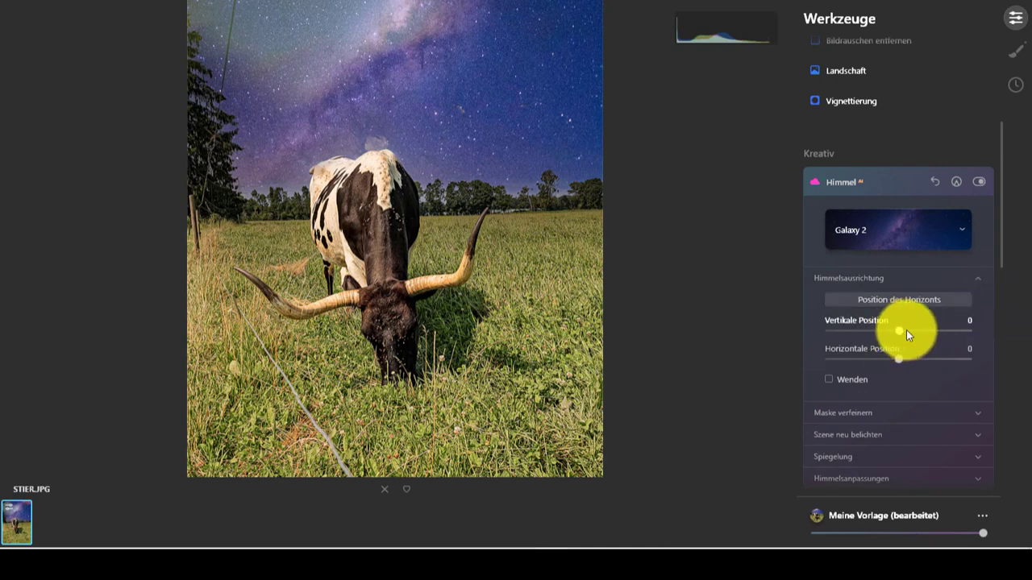
{"action": "left_click_drag", "start_coordinate": [900, 329], "coordinate": [898, 330]}
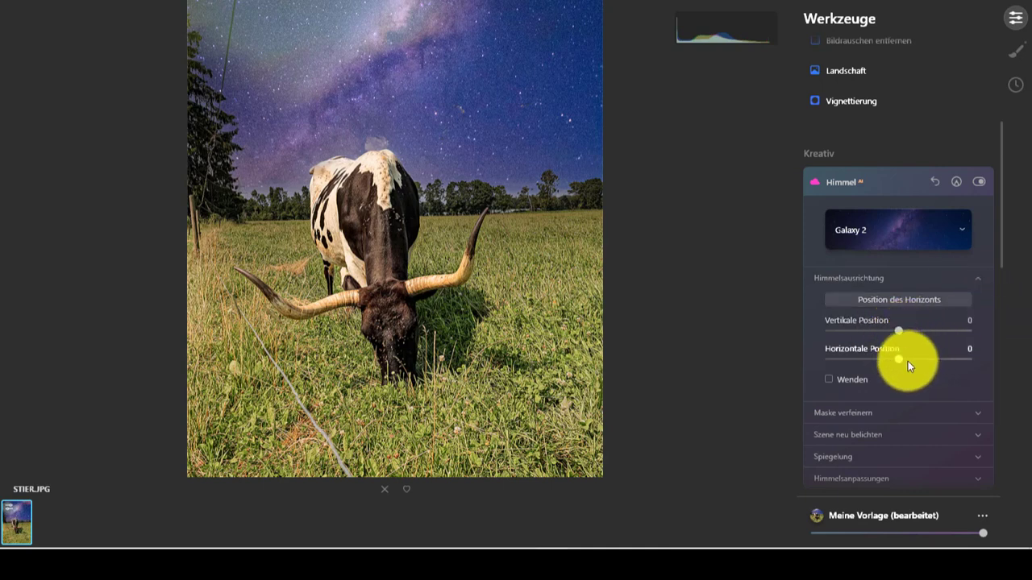
{"action": "left_click", "coordinate": [889, 361]}
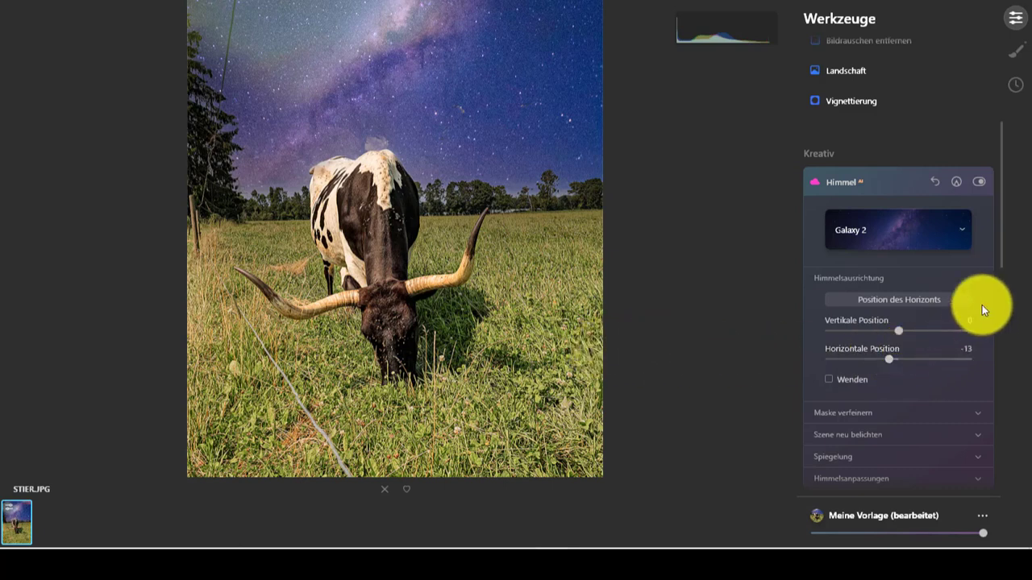
Refine the sky mask: Gesamt 67, Lücken schließen 21, Details korrigieren 41
{"action": "scroll", "coordinate": [1005, 232], "scroll_direction": "down", "scroll_amount": 3}
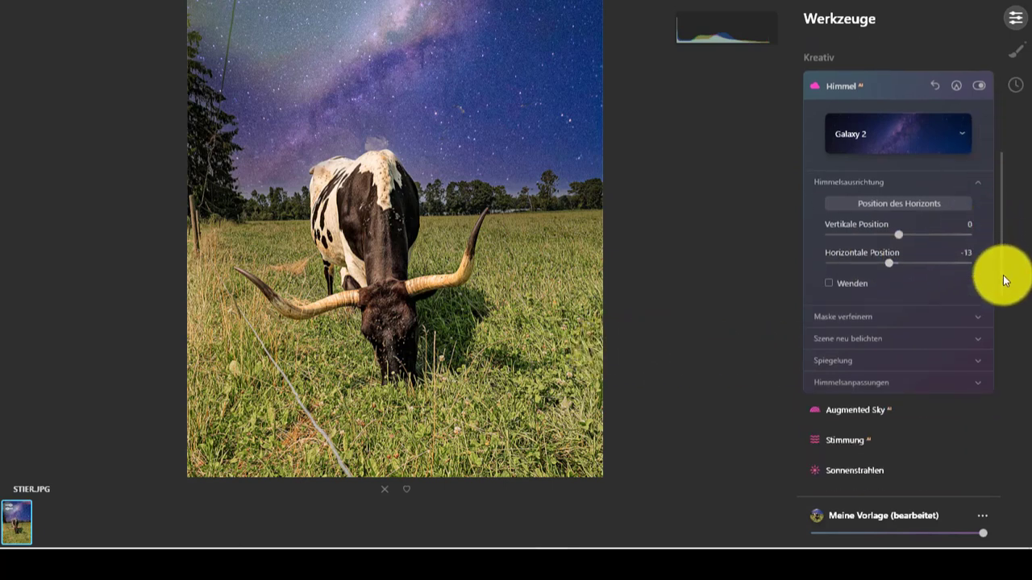
{"action": "left_click", "coordinate": [869, 267]}
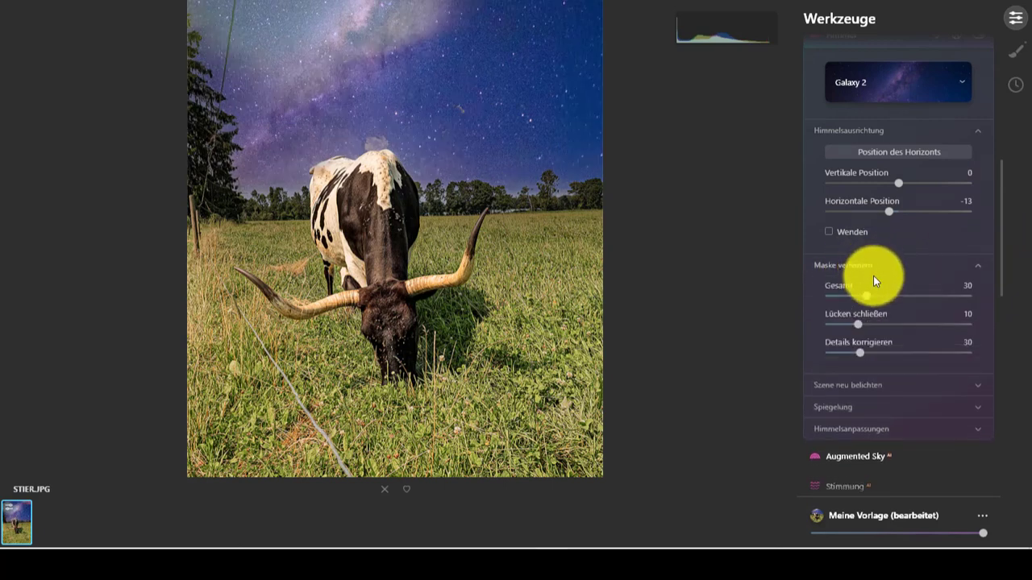
{"action": "left_click_drag", "start_coordinate": [874, 295], "coordinate": [921, 296]}
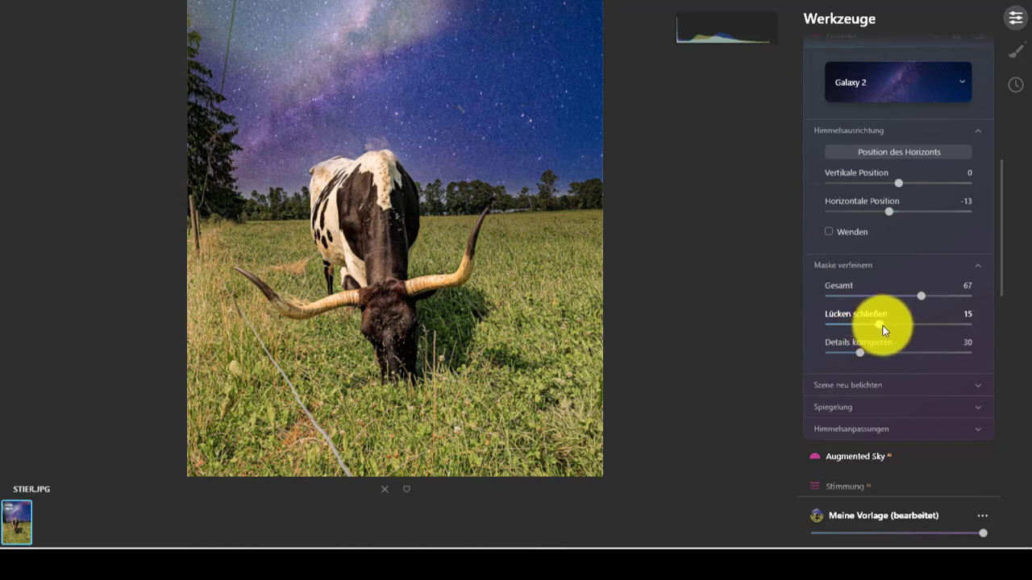
{"action": "mouse_move", "coordinate": [879, 325]}
{"action": "left_mouse_down"}
{"action": "mouse_move", "coordinate": [899, 324]}
{"action": "mouse_move", "coordinate": [877, 355]}
{"action": "left_mouse_up"}
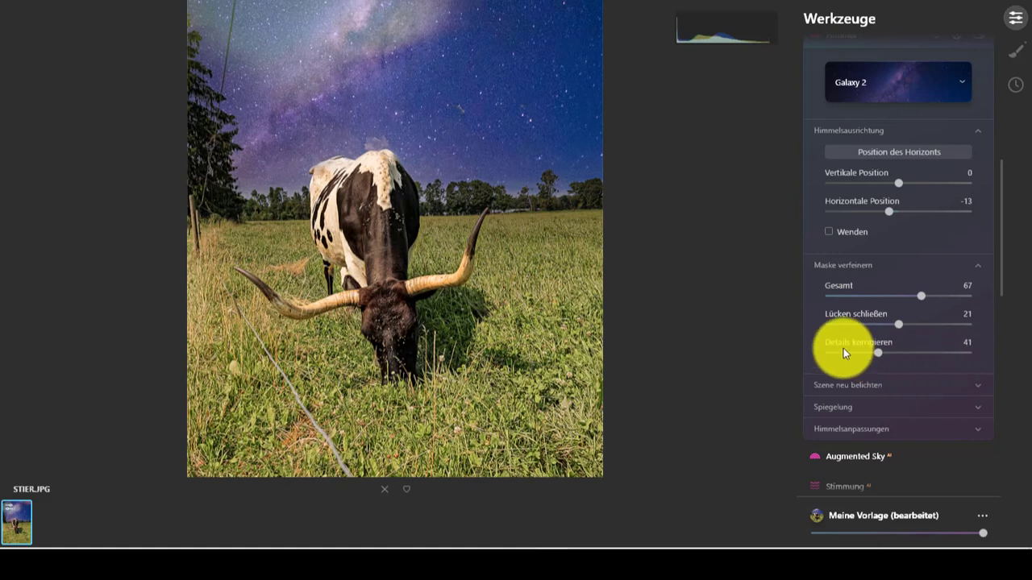
Set Szene neu belichten to Stärke 34, Sättigung 19 and Mensch neu belichten 22
{"action": "left_click", "coordinate": [887, 385]}
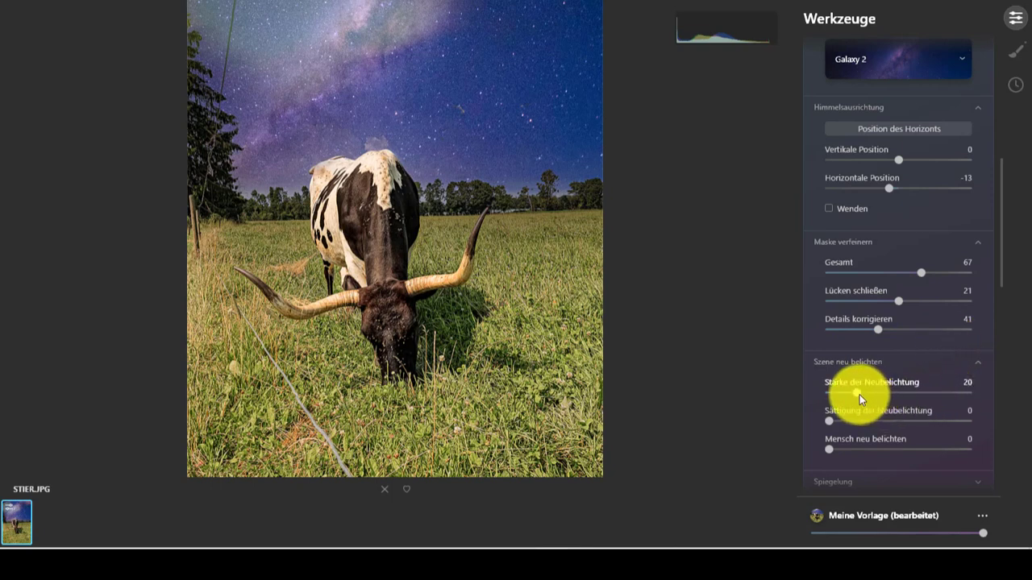
{"action": "left_click_drag", "start_coordinate": [855, 393], "coordinate": [876, 392]}
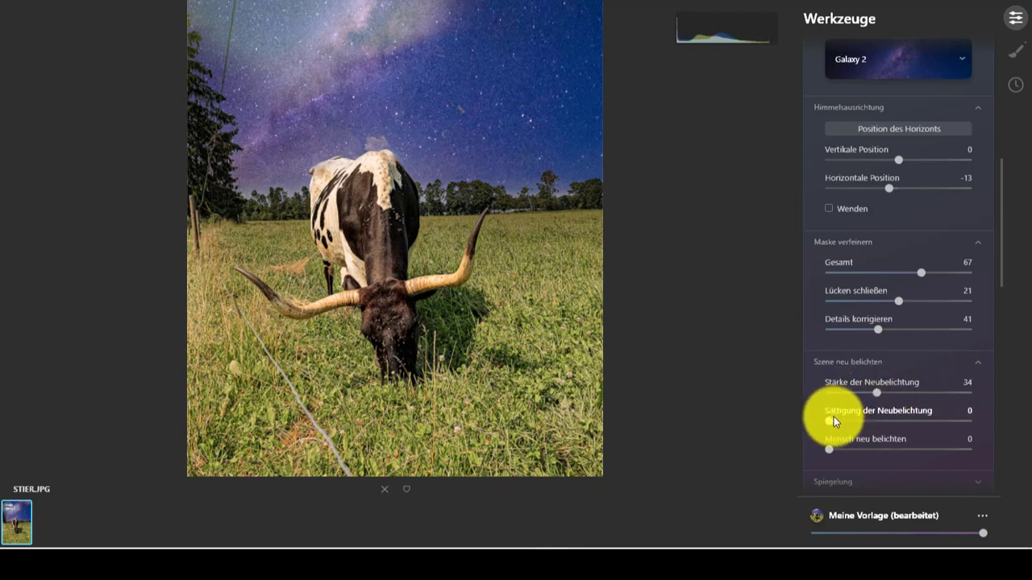
{"action": "left_click_drag", "start_coordinate": [830, 420], "coordinate": [855, 421]}
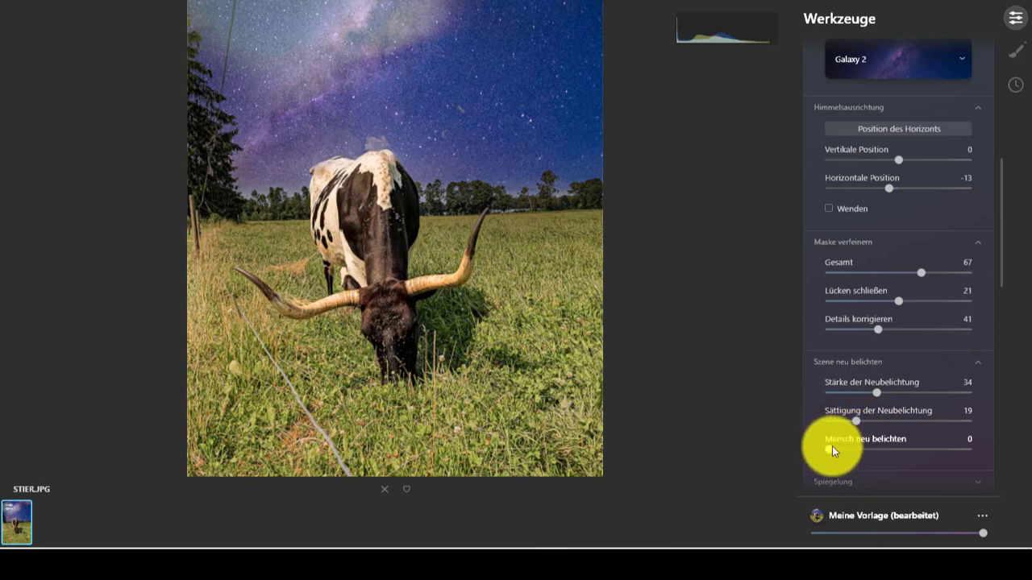
{"action": "left_click_drag", "start_coordinate": [833, 448], "coordinate": [851, 450]}
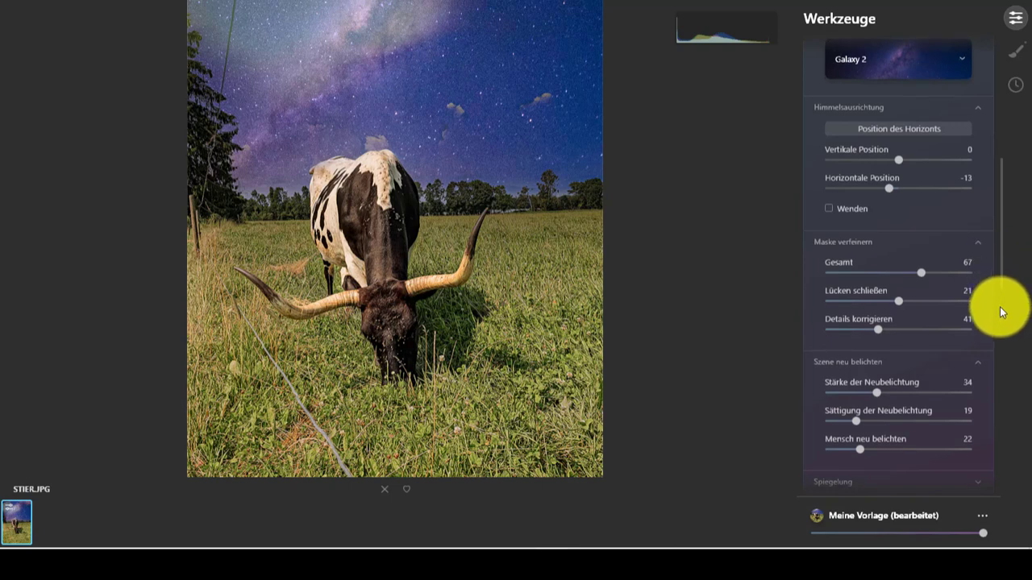
{"action": "scroll", "coordinate": [999, 306], "scroll_direction": "down", "scroll_amount": 3}
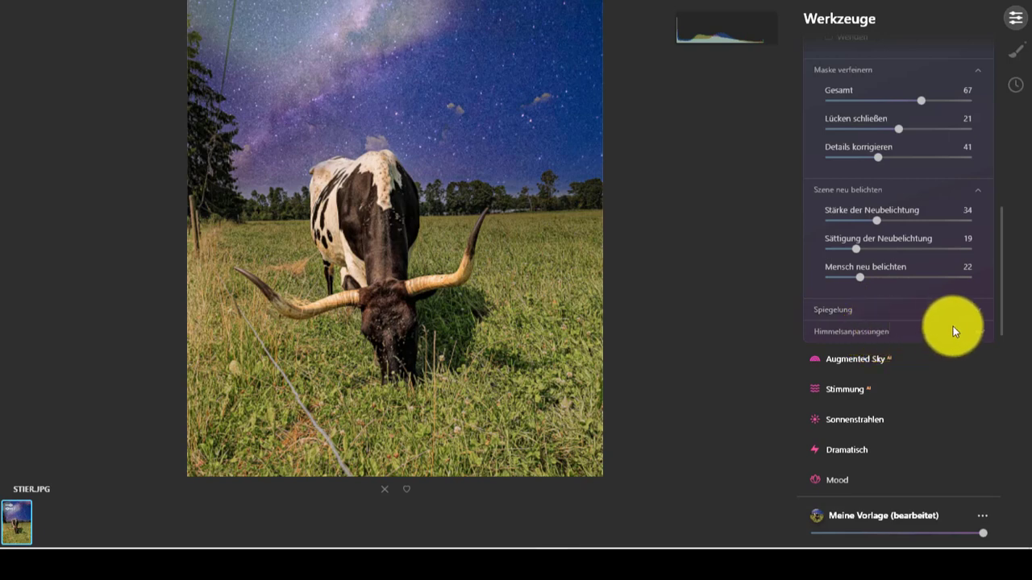
Expand Himmelsanpassungen, with Defokus through Helligkeit all at 0, and scroll toward Augmented Sky
{"action": "left_click", "coordinate": [893, 333]}
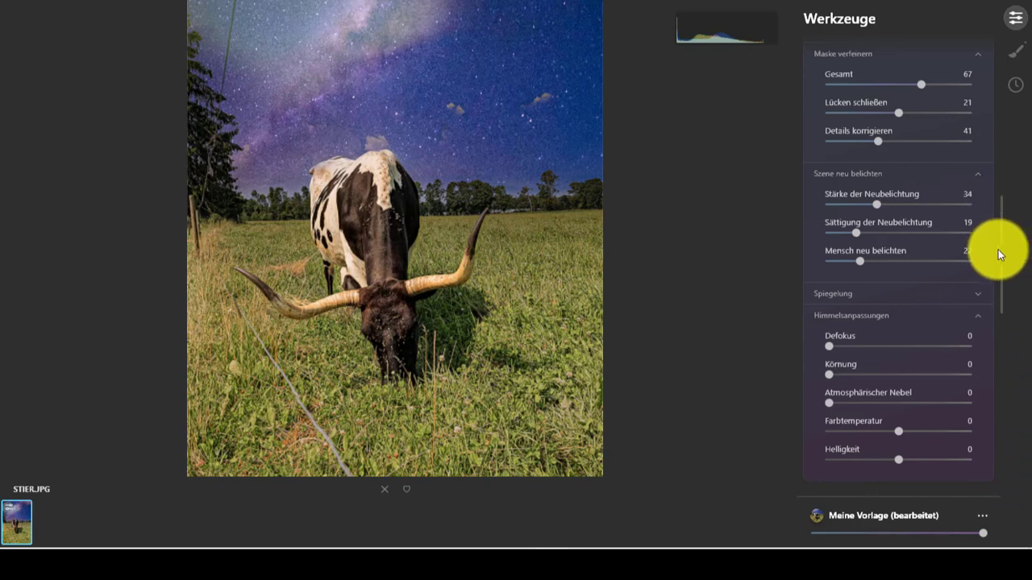
{"action": "scroll", "coordinate": [999, 294], "scroll_direction": "down", "scroll_amount": 3}
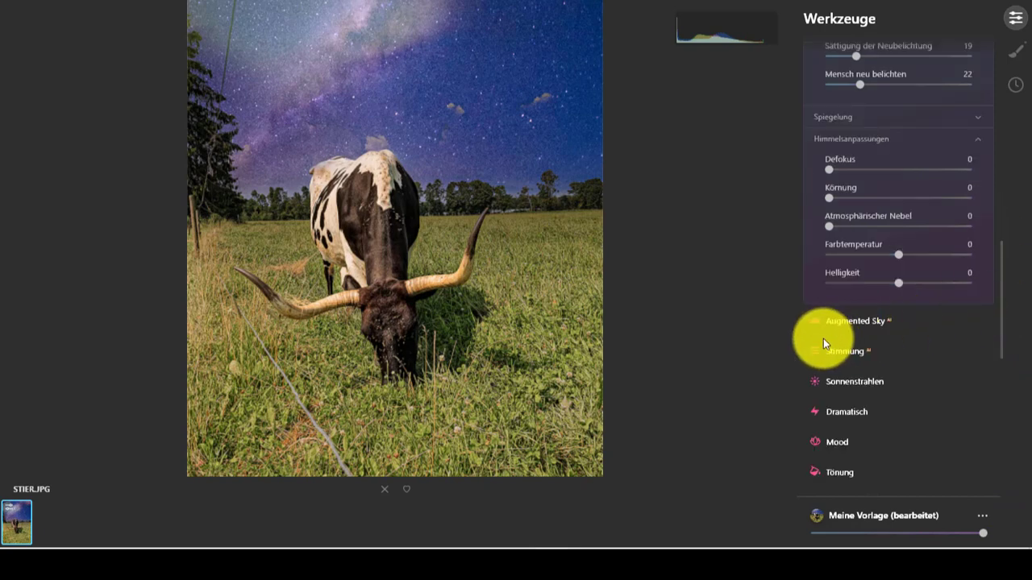
Browse the Augmented Sky object chooser and its categories, then close it without placing an object
{"action": "left_click", "coordinate": [864, 321]}
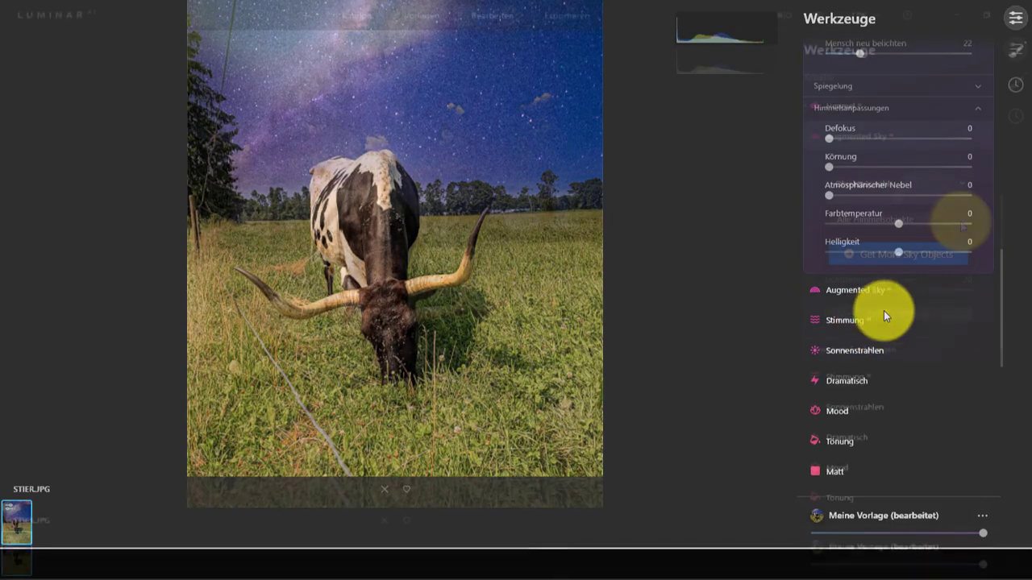
{"action": "left_click", "coordinate": [961, 185]}
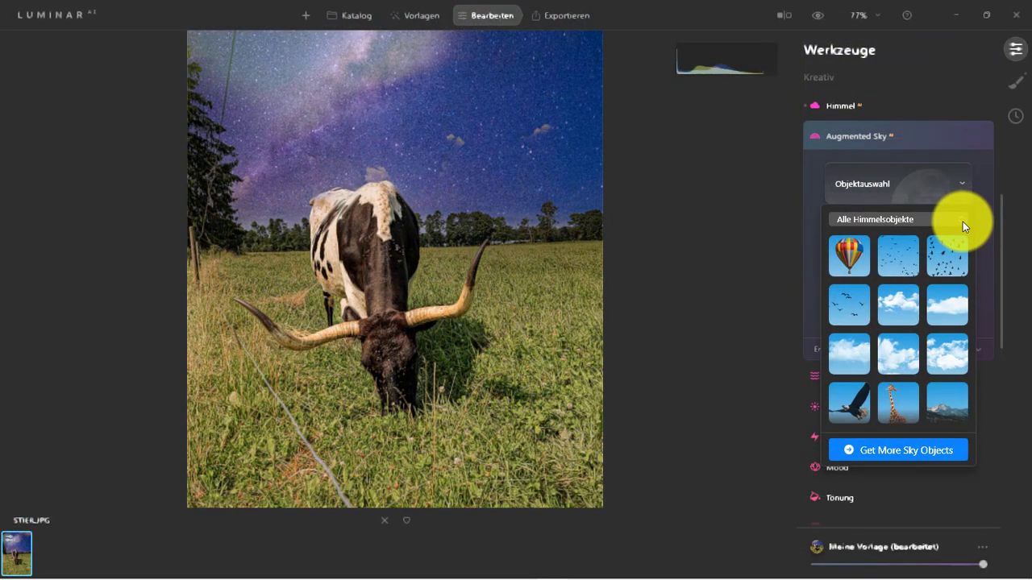
{"action": "left_click", "coordinate": [962, 221]}
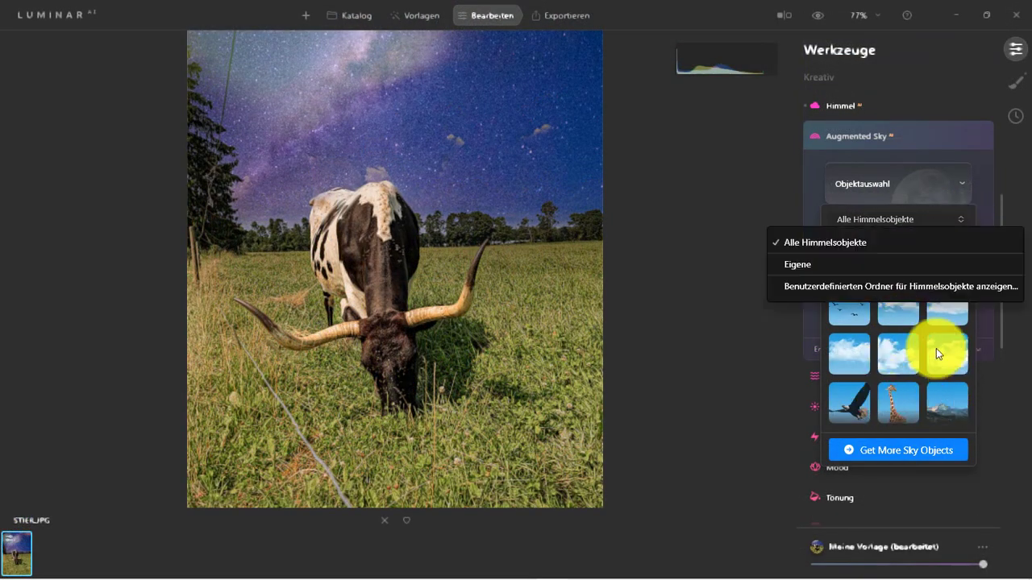
{"action": "left_click", "coordinate": [1026, 377]}
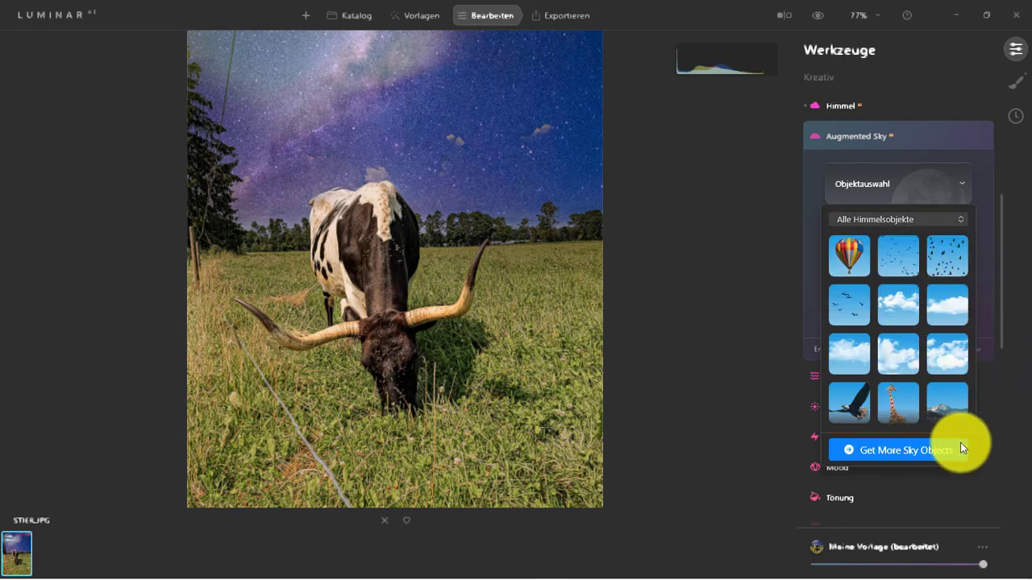
{"action": "left_click", "coordinate": [1000, 312]}
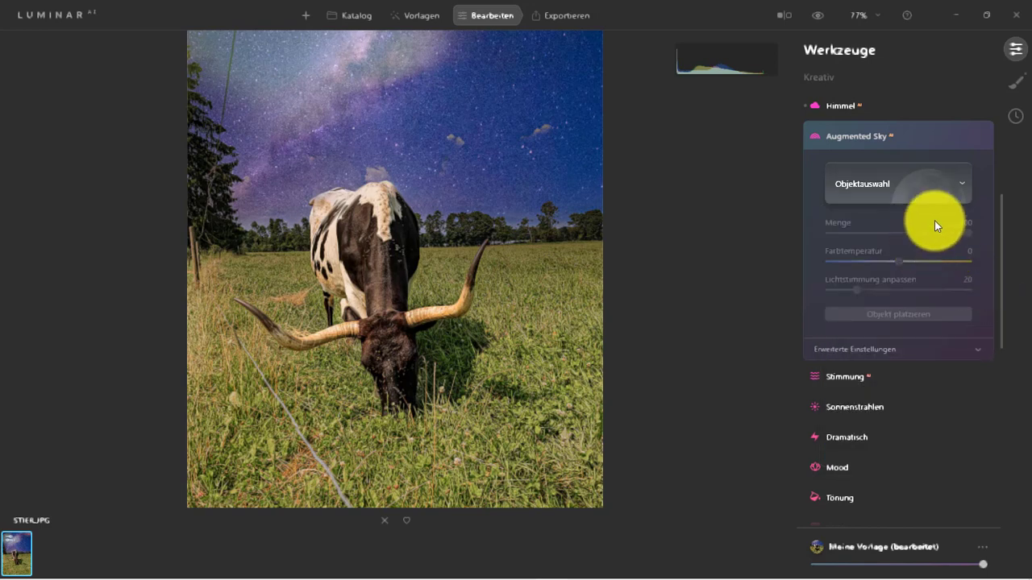
Open the Objektauswahl sky-object dropdown
{"action": "left_click", "coordinate": [957, 185]}
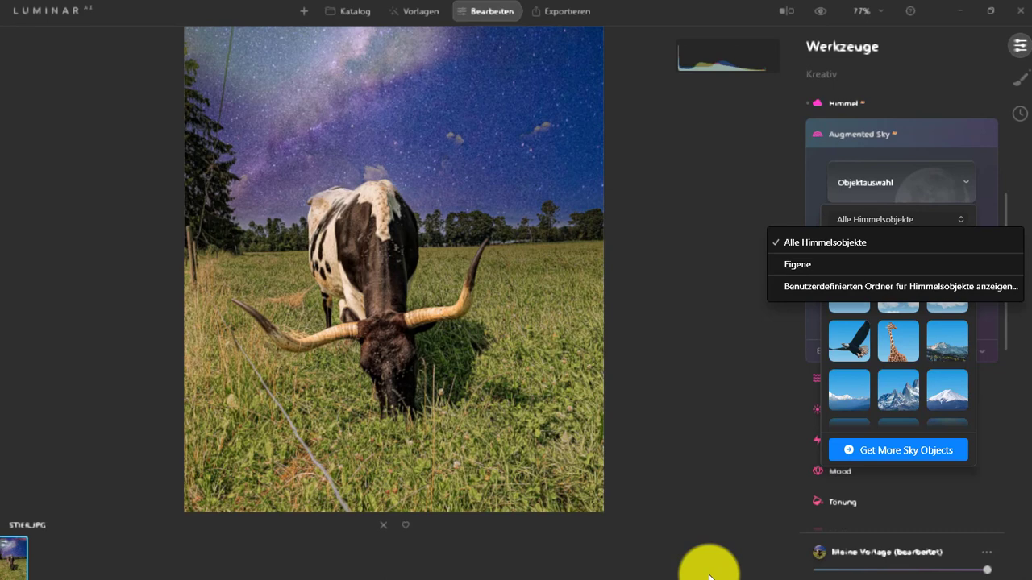
Restore the Luminar AI window from full screen so the Windows taskbar shows
{"action": "left_click", "coordinate": [764, 570]}
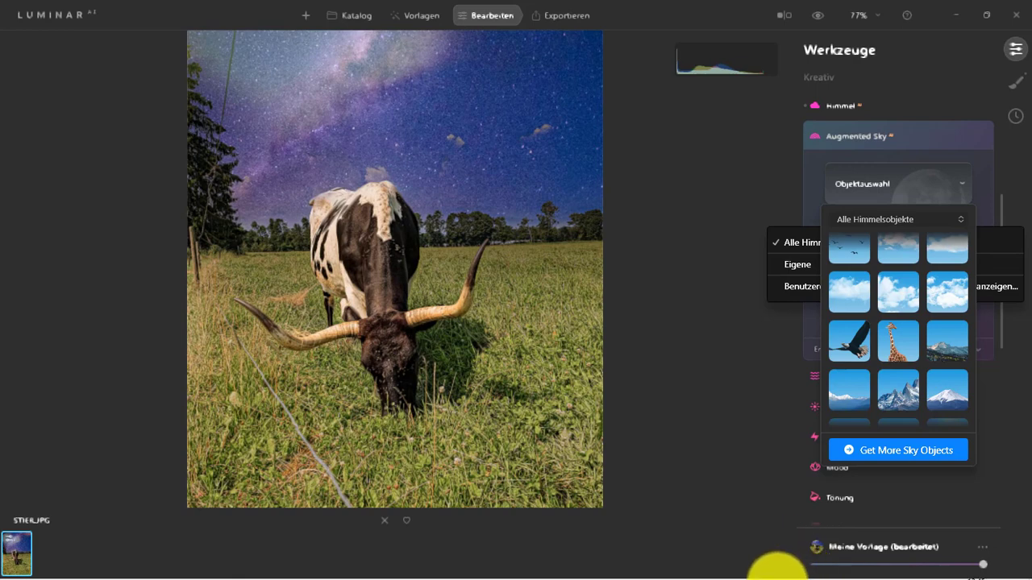
{"action": "left_click", "coordinate": [954, 15]}
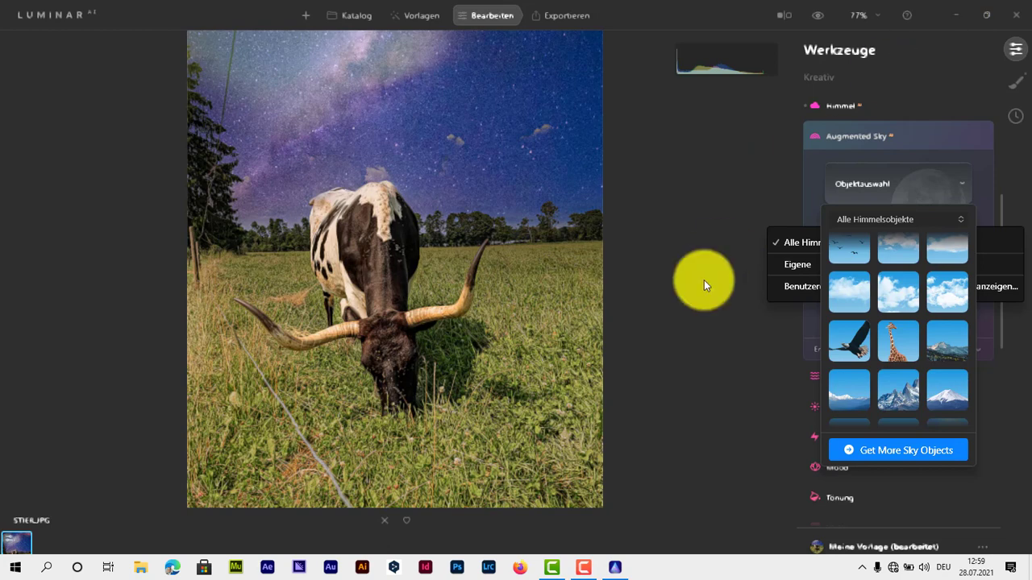
Return to full-screen Luminar with IHRSEIDBEREITSEINGESCHIFFT_210620.JPG and show its Bearbeiten tools
{"action": "left_click", "coordinate": [583, 569]}
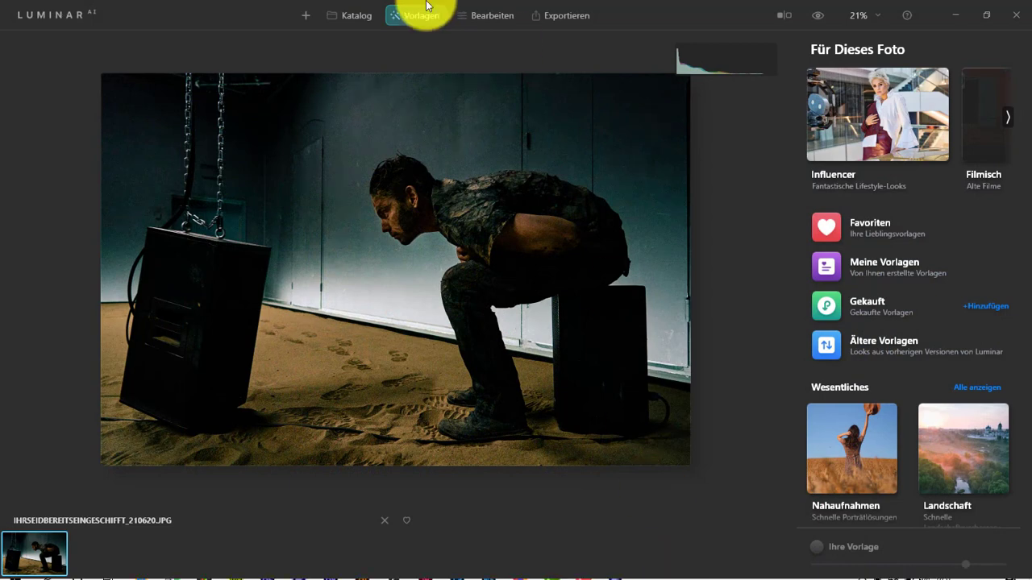
{"action": "left_click", "coordinate": [478, 15]}
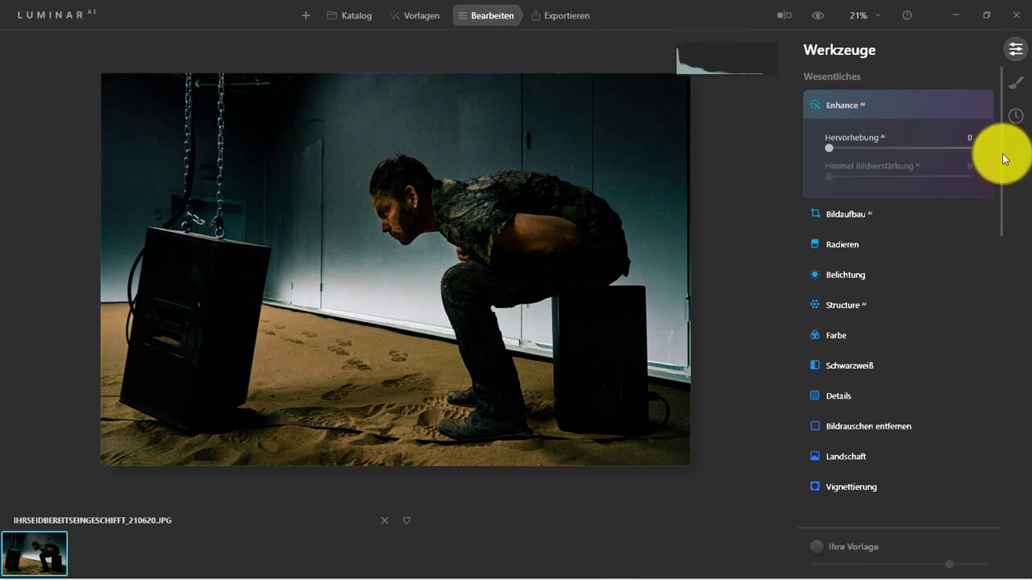
Scroll the Werkzeuge panel to the Porträt section and expand Porträt mit Bokeh
{"action": "left_click_drag", "start_coordinate": [1002, 153], "coordinate": [1024, 377]}
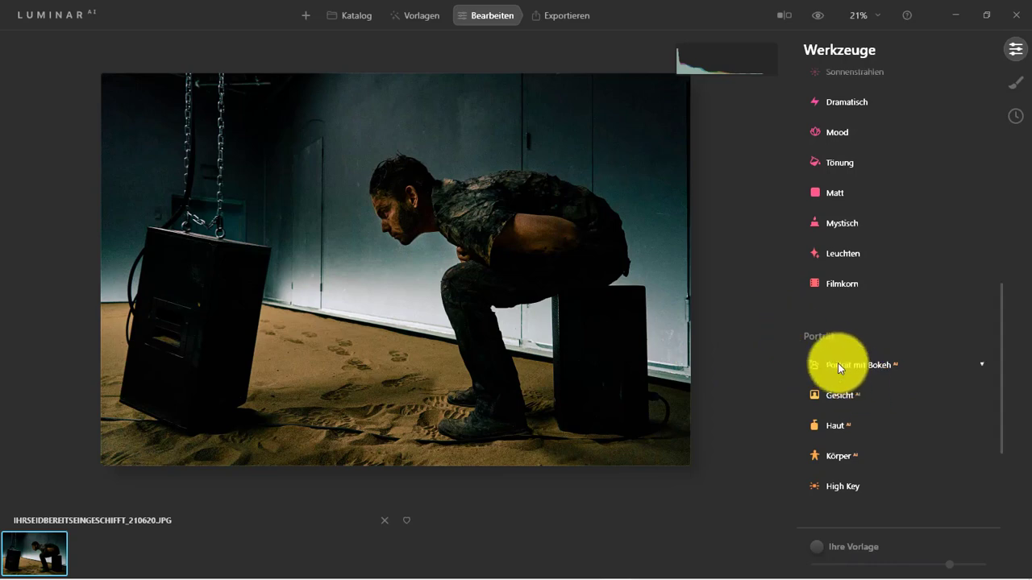
{"action": "mouse_move", "coordinate": [860, 365]}
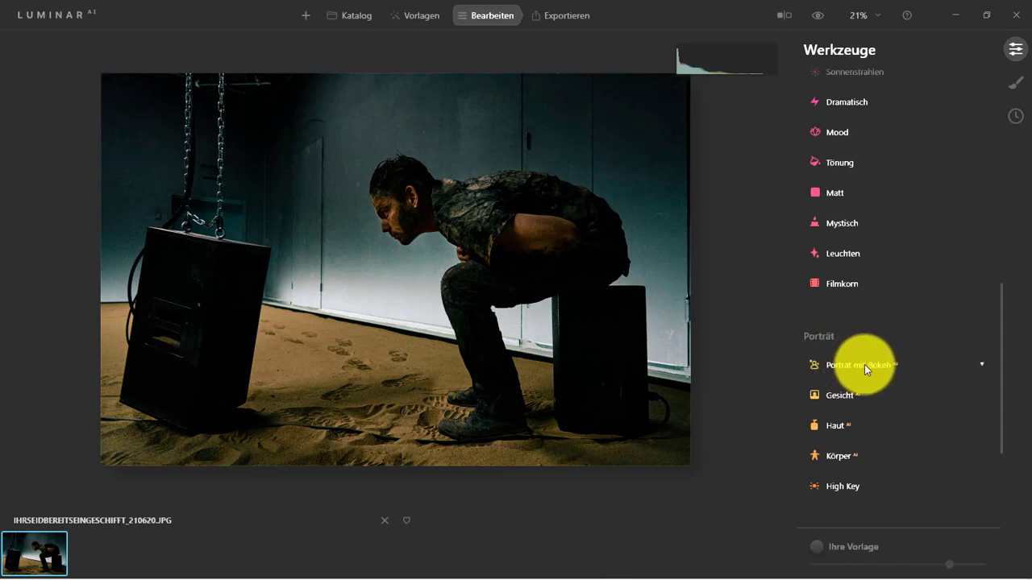
{"action": "scroll", "coordinate": [881, 365], "scroll_direction": "down", "scroll_amount": 1}
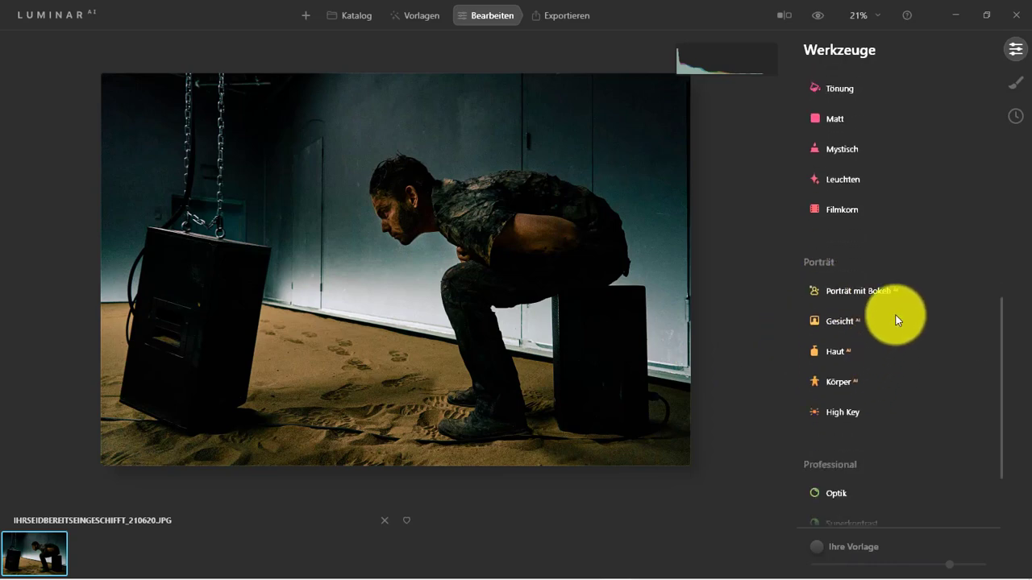
{"action": "left_click", "coordinate": [869, 297]}
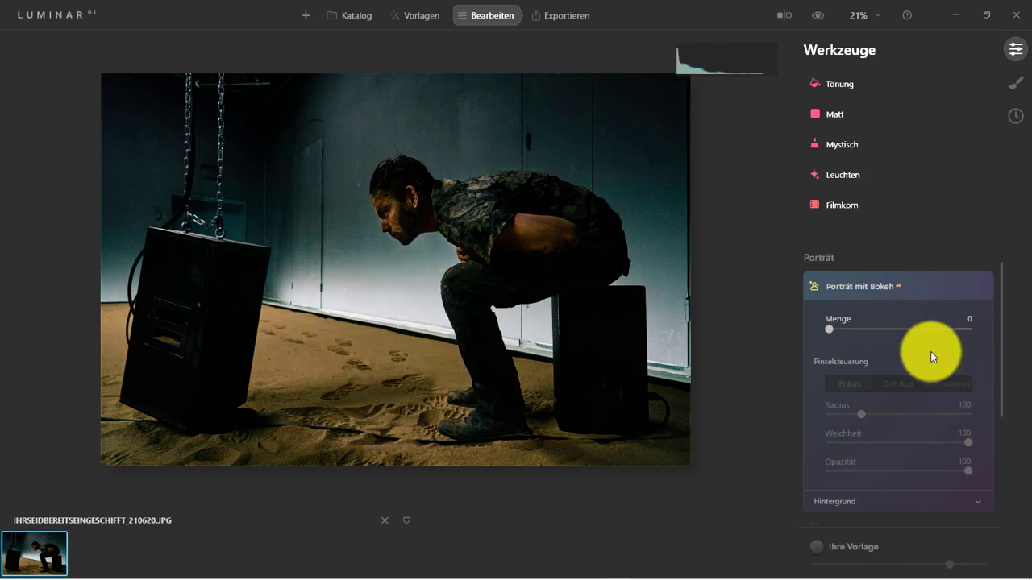
Activate Porträt mit Bokeh and raise its Menge to 66
{"action": "left_click", "coordinate": [833, 330]}
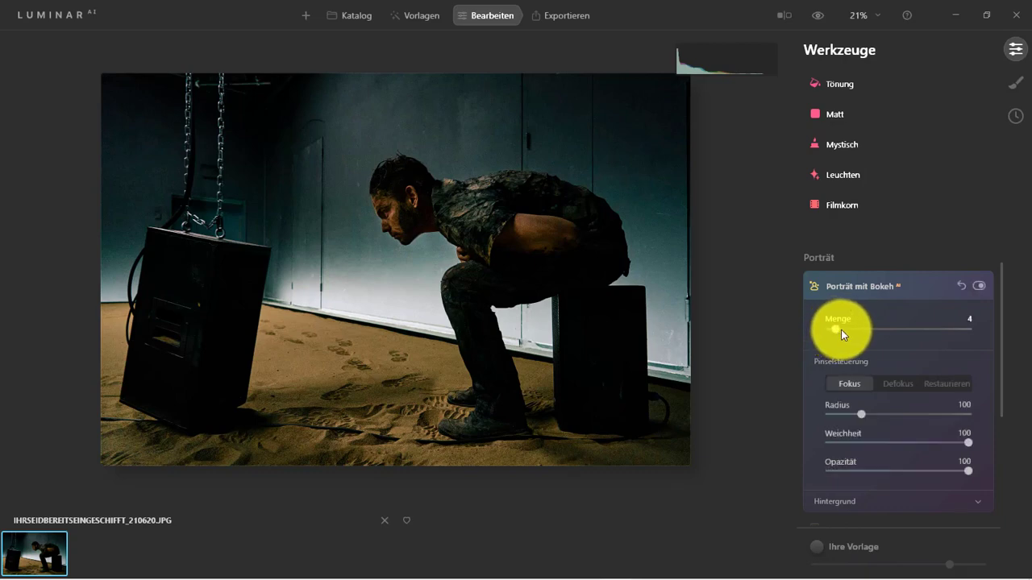
{"action": "left_click_drag", "start_coordinate": [834, 329], "coordinate": [921, 330]}
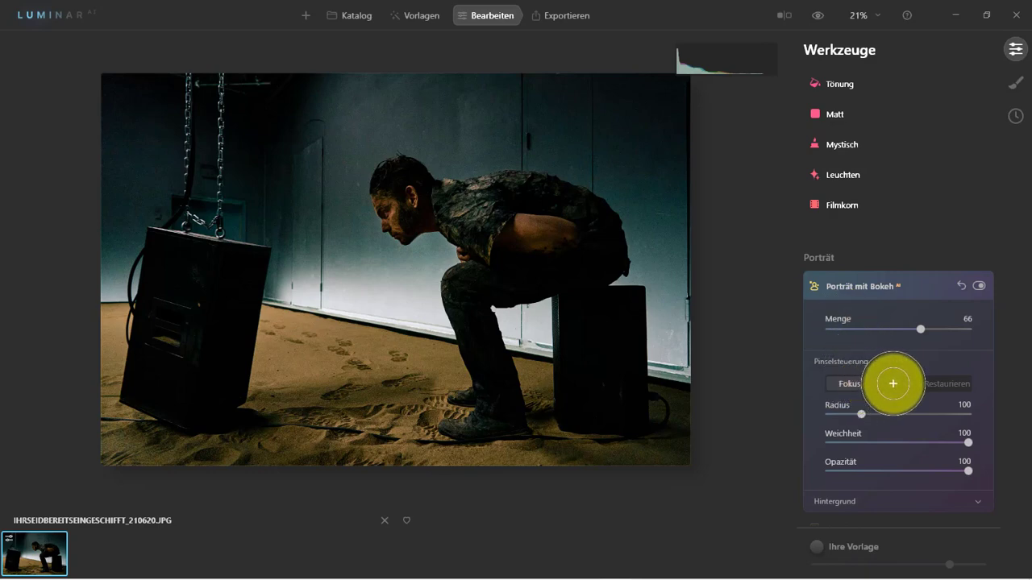
Choose the Fokus brush and paint the man's back into the sharp area
{"action": "left_click", "coordinate": [951, 386]}
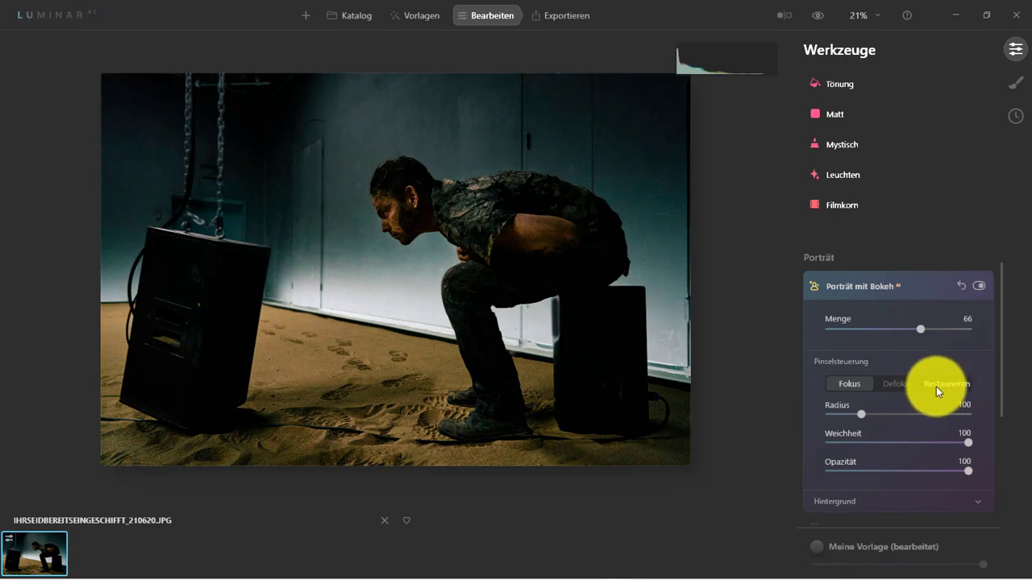
{"action": "left_click", "coordinate": [844, 385]}
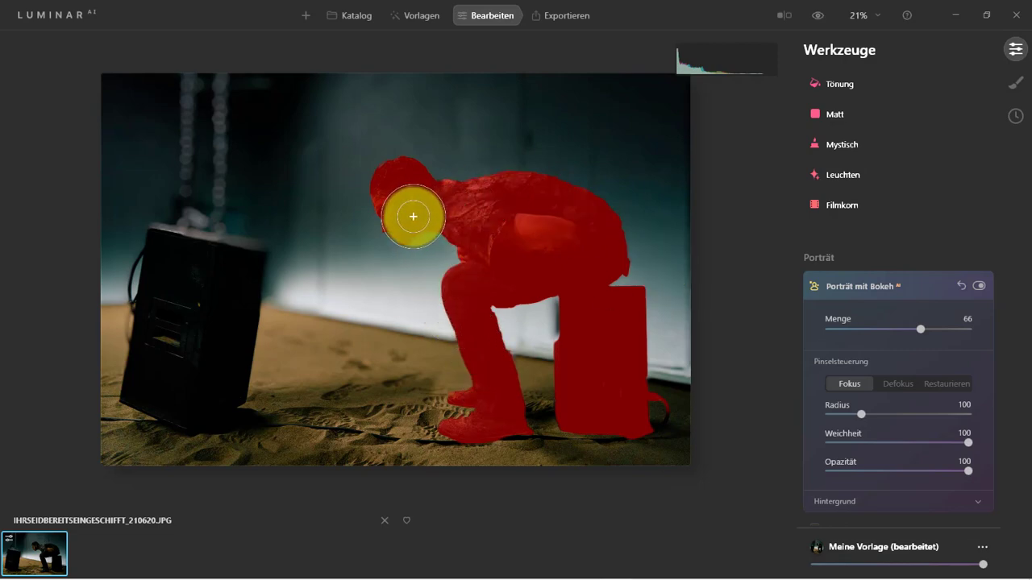
{"action": "mouse_move", "coordinate": [512, 242]}
{"action": "left_mouse_down"}
{"action": "mouse_move", "coordinate": [470, 270]}
{"action": "mouse_move", "coordinate": [481, 365]}
{"action": "mouse_move", "coordinate": [417, 209]}
{"action": "left_mouse_up"}
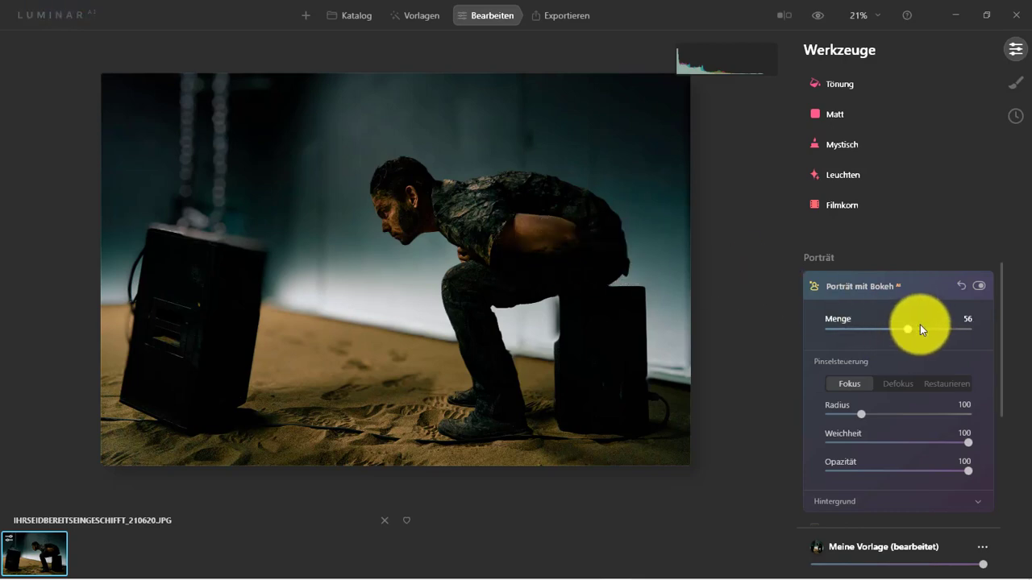
Lower the bokeh Menge and mark the seated man as in focus
{"action": "left_click_drag", "start_coordinate": [920, 326], "coordinate": [905, 330]}
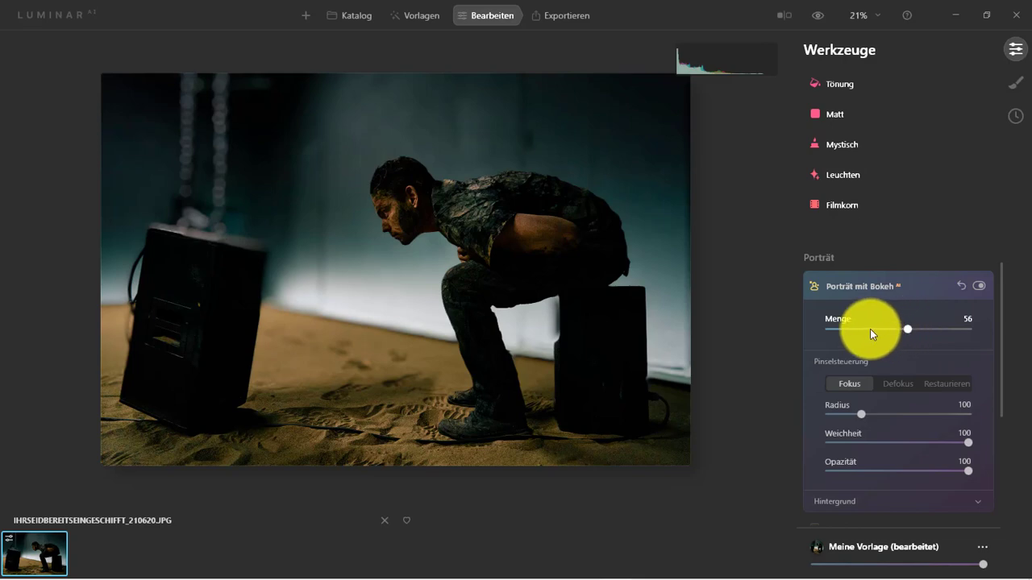
{"action": "scroll", "coordinate": [869, 329], "scroll_direction": "down", "scroll_amount": 3}
{"action": "scroll", "coordinate": [870, 329], "scroll_direction": "down", "scroll_amount": 5}
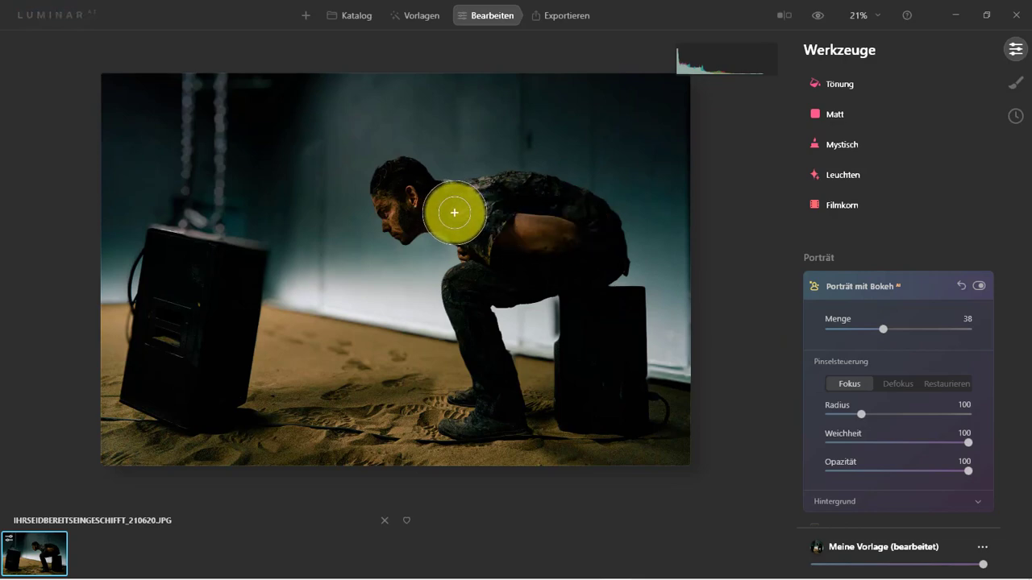
{"action": "left_click", "coordinate": [454, 212]}
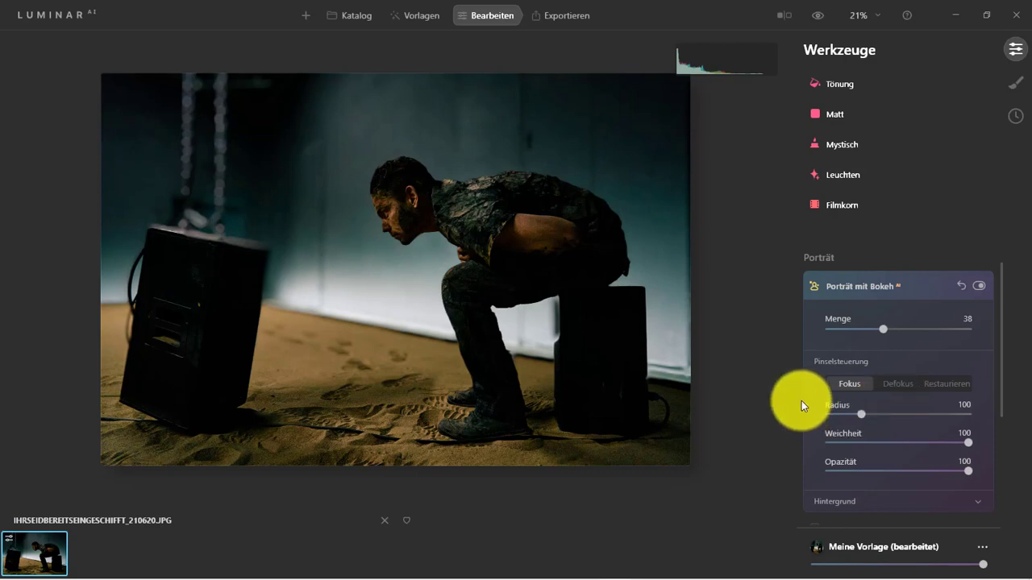
Set the Fokus brush to Radius 127, Weichheit 84, Opazität 91, and paint focus over the man and box
{"action": "left_click", "coordinate": [869, 413]}
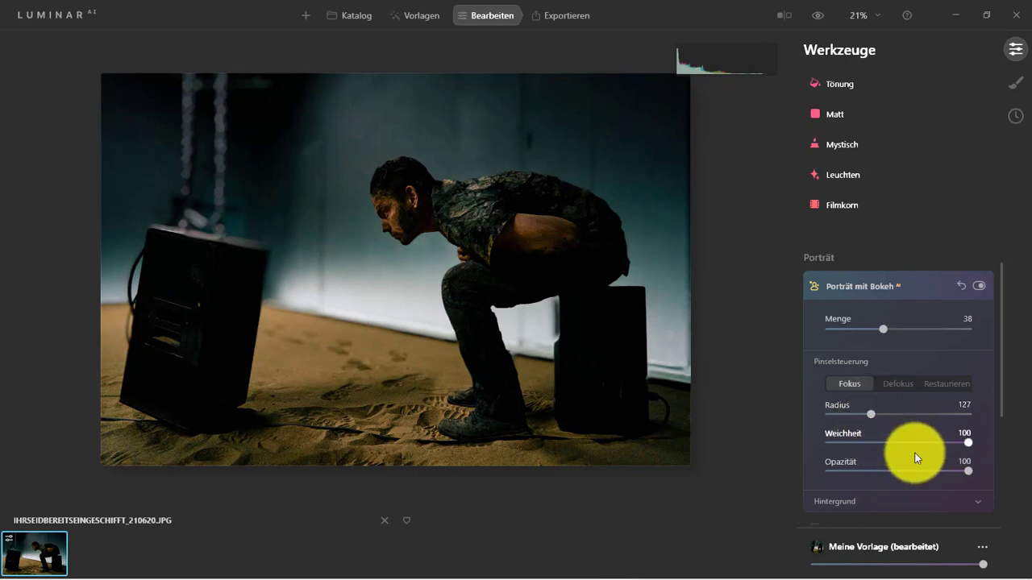
{"action": "mouse_move", "coordinate": [964, 443]}
{"action": "left_mouse_down"}
{"action": "mouse_move", "coordinate": [945, 442]}
{"action": "mouse_move", "coordinate": [964, 472]}
{"action": "mouse_move", "coordinate": [945, 471]}
{"action": "left_mouse_up"}
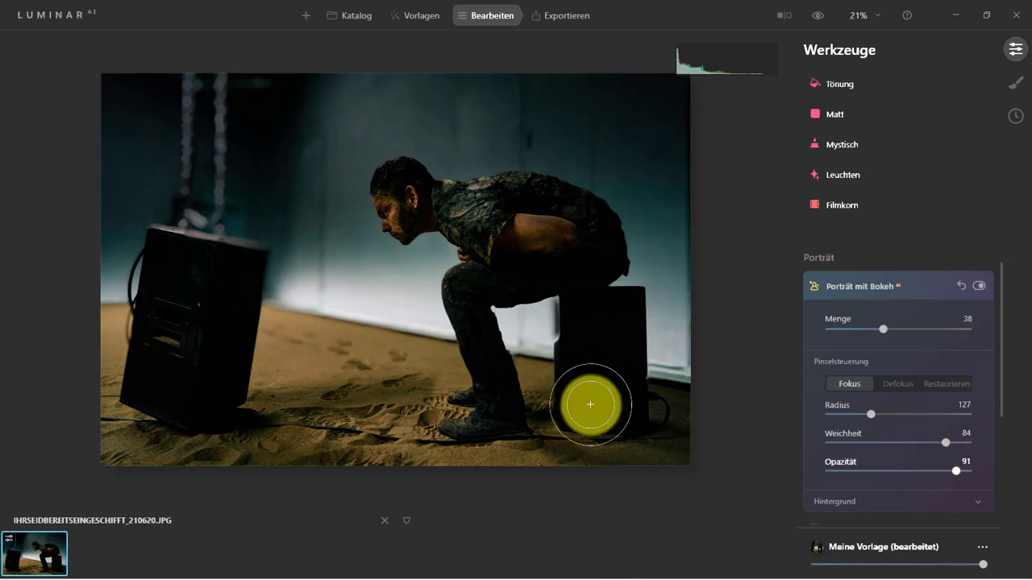
{"action": "left_click_drag", "start_coordinate": [598, 362], "coordinate": [616, 364]}
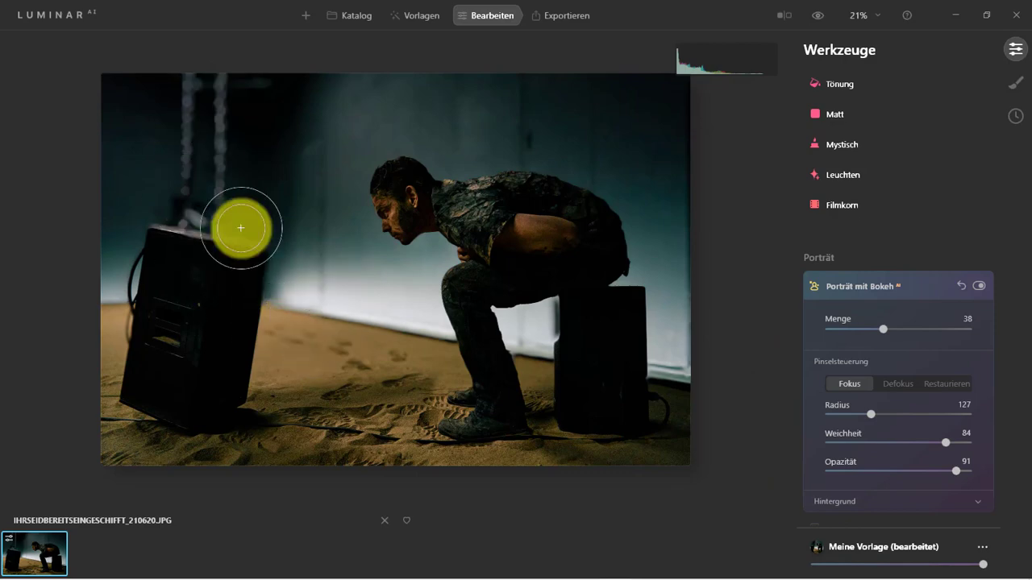
{"action": "mouse_move", "coordinate": [493, 271]}
{"action": "left_mouse_down"}
{"action": "mouse_move", "coordinate": [625, 250]}
{"action": "mouse_move", "coordinate": [601, 372]}
{"action": "left_mouse_up"}
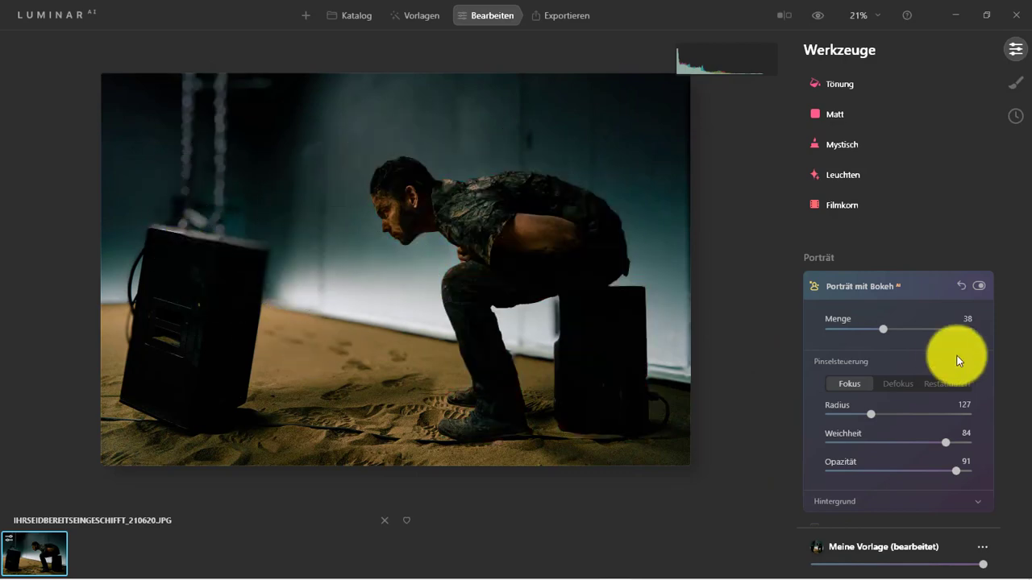
{"action": "left_click_drag", "start_coordinate": [1002, 373], "coordinate": [1007, 444]}
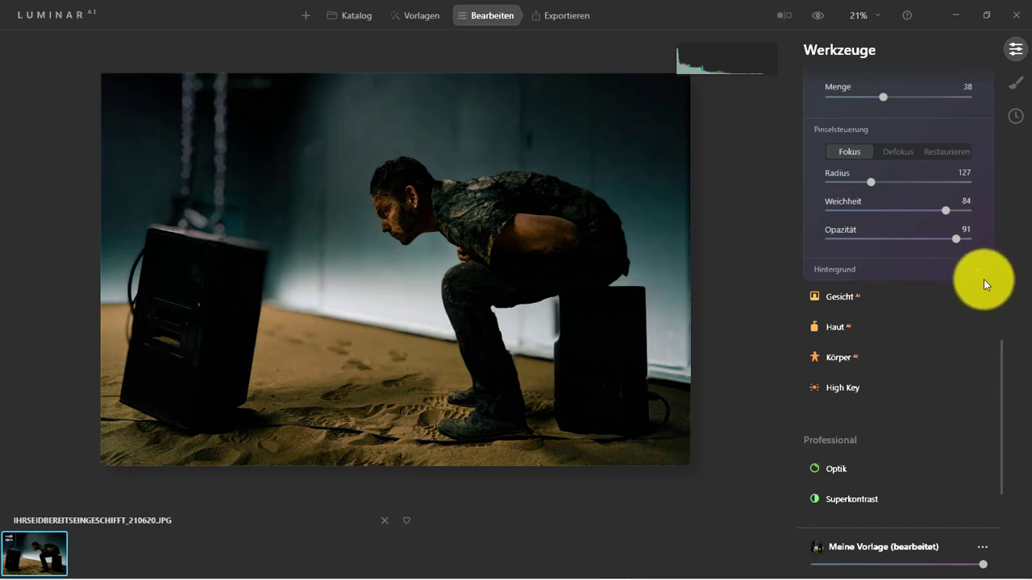
Set background Glanzlichter 20, Farbtemperatur 13, Tiefenkorrektur 13, Ränderkorrektur 33, then brush over the man's back
{"action": "left_click", "coordinate": [978, 271]}
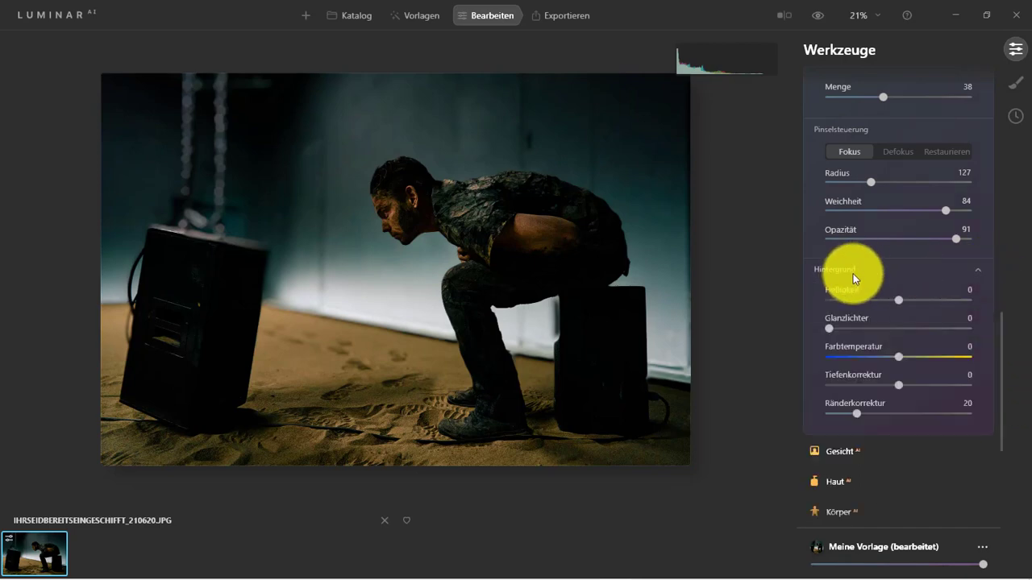
{"action": "mouse_move", "coordinate": [842, 290]}
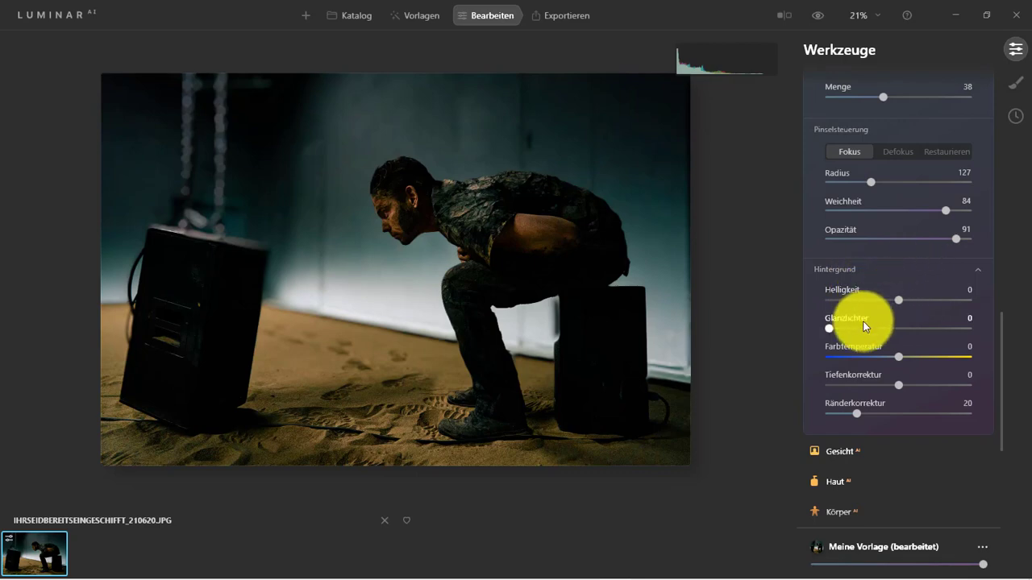
{"action": "left_click_drag", "start_coordinate": [833, 328], "coordinate": [862, 331]}
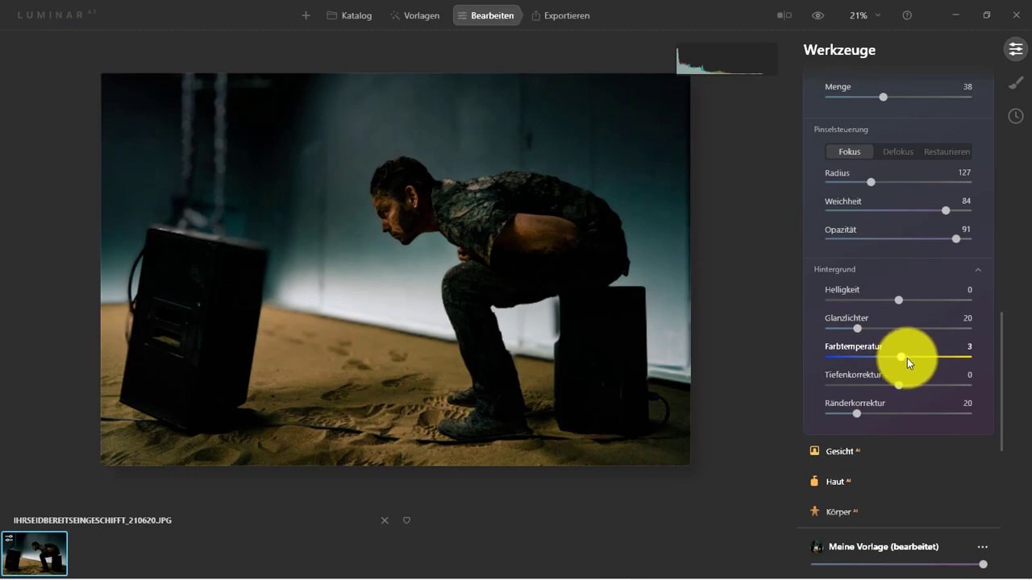
{"action": "left_click_drag", "start_coordinate": [907, 358], "coordinate": [908, 385]}
{"action": "left_click_drag", "start_coordinate": [856, 413], "coordinate": [874, 416]}
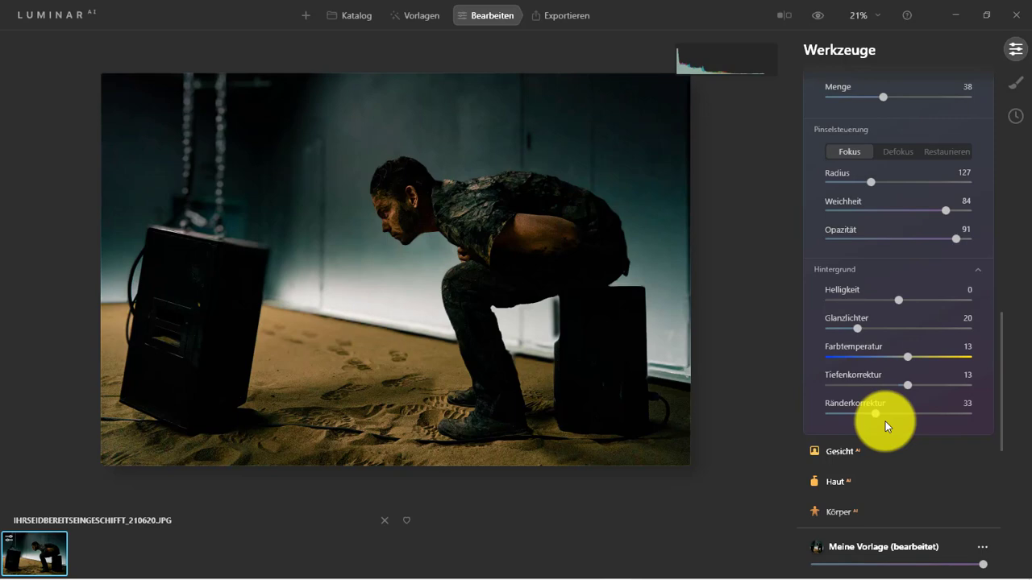
{"action": "mouse_move", "coordinate": [518, 262]}
{"action": "left_mouse_down"}
{"action": "mouse_move", "coordinate": [460, 260]}
{"action": "mouse_move", "coordinate": [560, 253]}
{"action": "mouse_move", "coordinate": [426, 185]}
{"action": "mouse_move", "coordinate": [553, 214]}
{"action": "mouse_move", "coordinate": [410, 222]}
{"action": "left_mouse_up"}
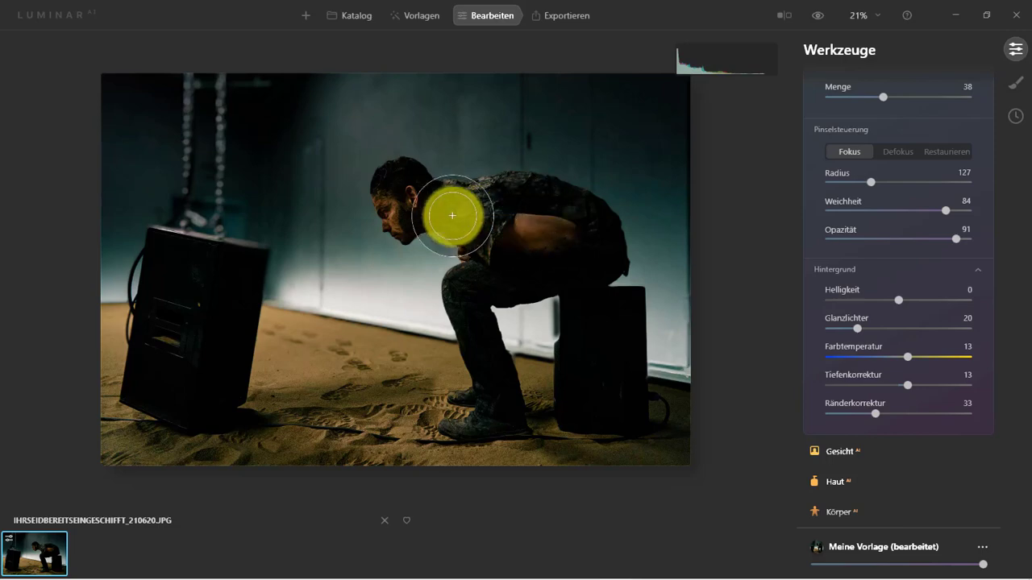
Stroke the Fokus brush over the man's head and neck
{"action": "left_click_drag", "start_coordinate": [449, 215], "coordinate": [445, 208]}
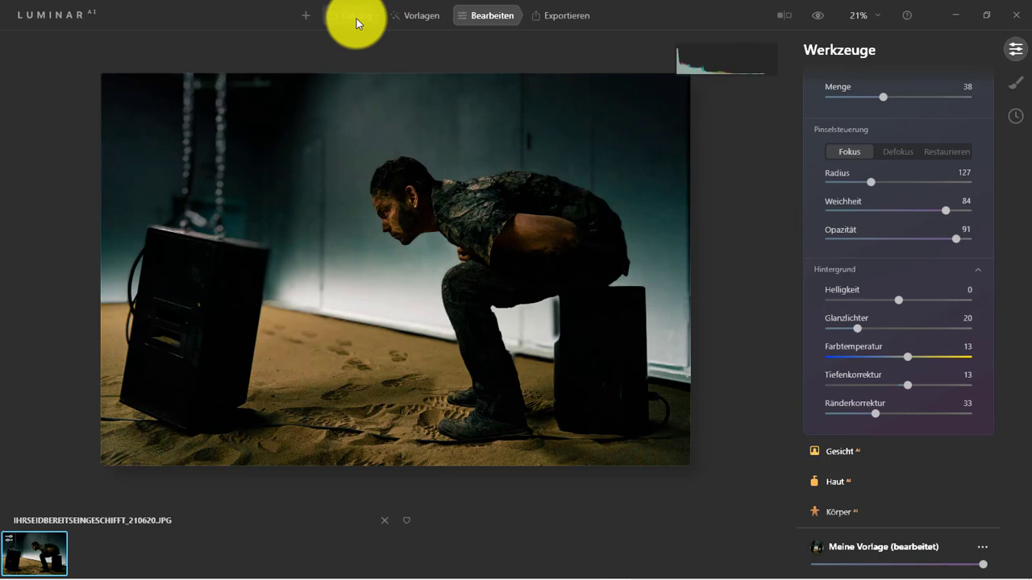
Remove the crouching-man photo from Einzelbildbearbeitungen in the Katalog
{"action": "left_click", "coordinate": [356, 16]}
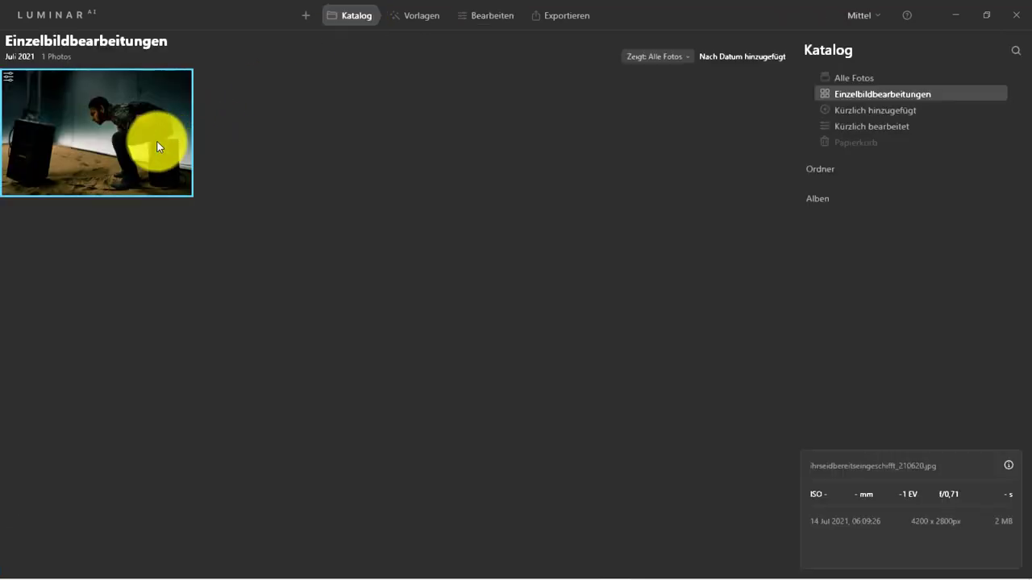
{"action": "right_click", "coordinate": [96, 145]}
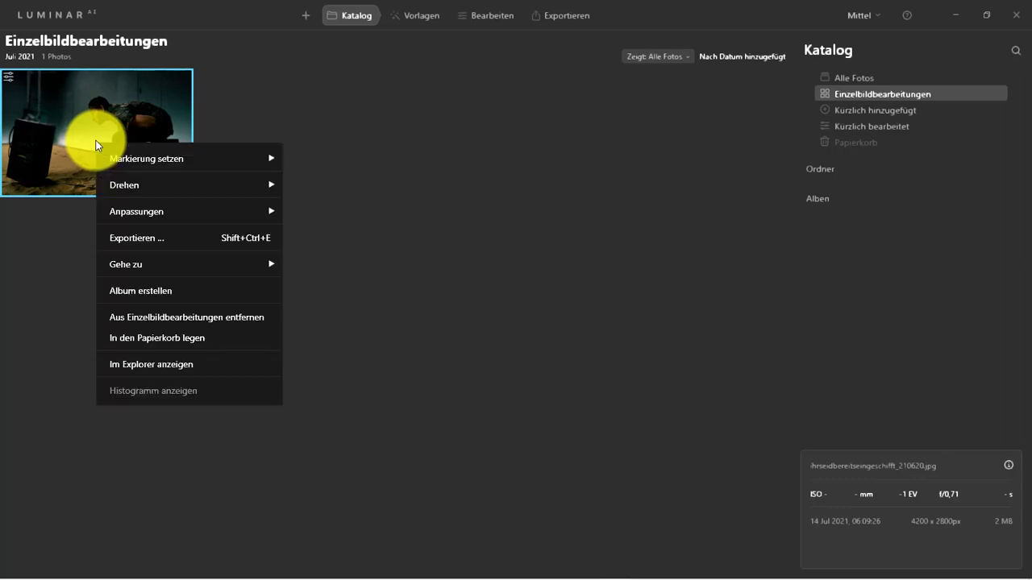
{"action": "left_click", "coordinate": [218, 321]}
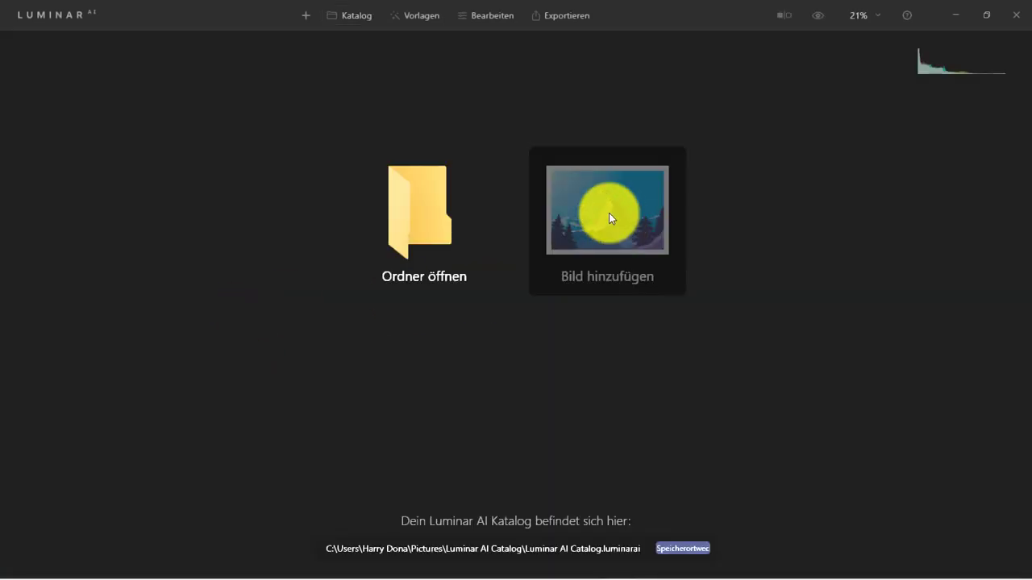
Add and open EMMA-FRANCIS-VPHCFUNWDRQ-UNSPLASH.JPG, the iceberg lake photo, from Downloads
{"action": "left_click", "coordinate": [613, 205]}
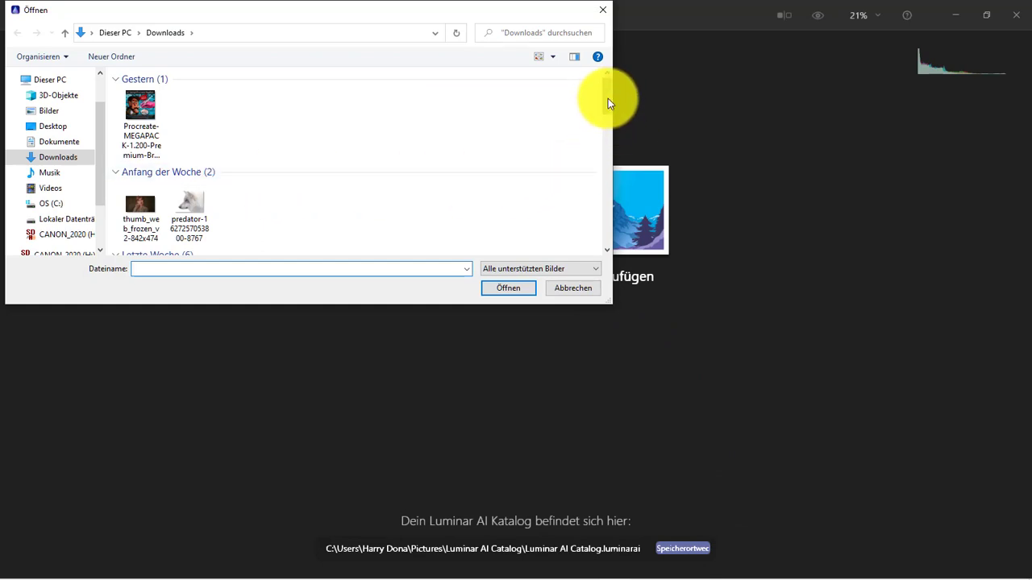
{"action": "left_click_drag", "start_coordinate": [607, 100], "coordinate": [610, 158]}
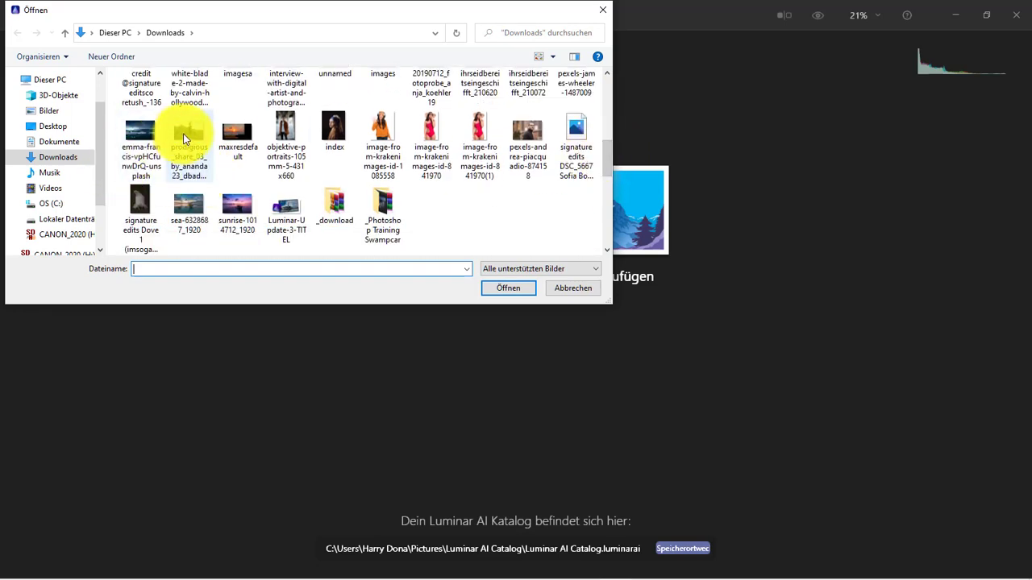
{"action": "mouse_move", "coordinate": [187, 133]}
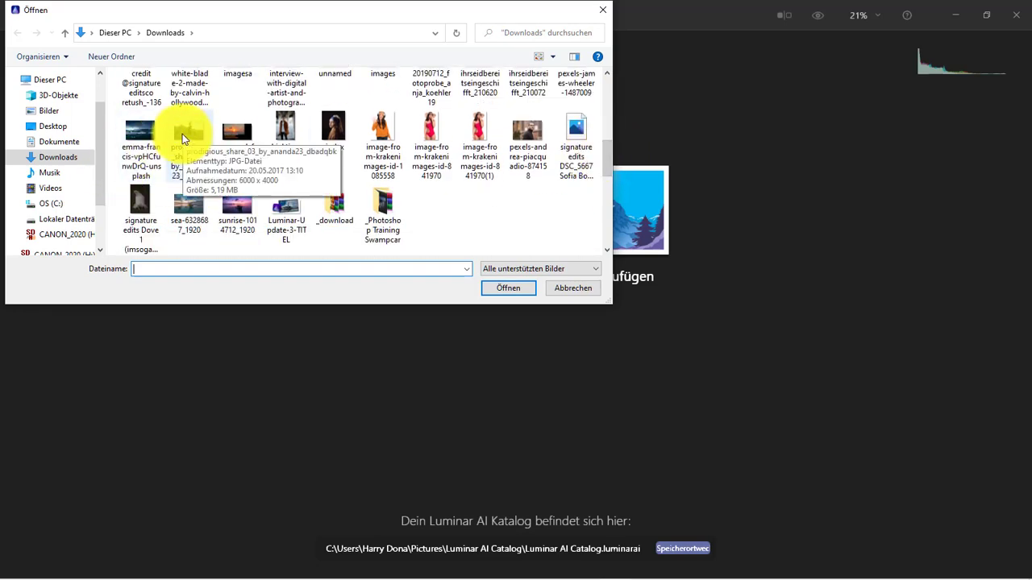
{"action": "left_click", "coordinate": [140, 145]}
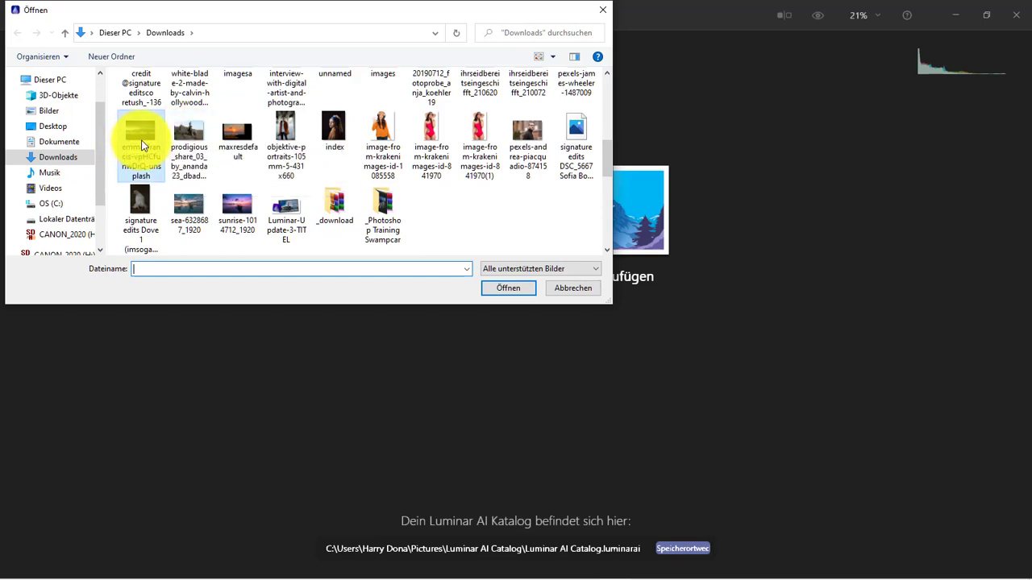
{"action": "left_click", "coordinate": [511, 291]}
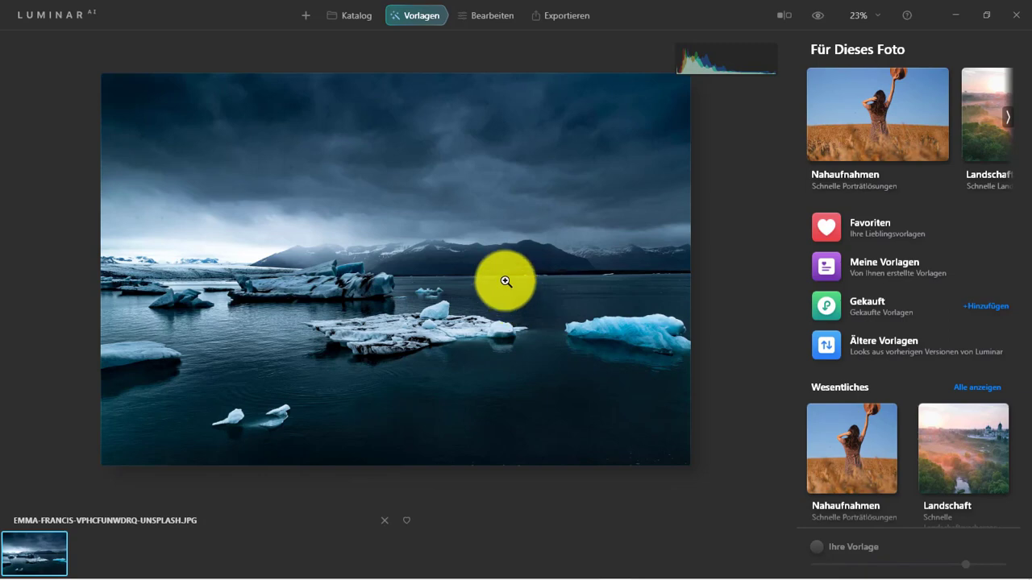
Switch to Bearbeiten and expand Porträt mit Bokeh for the iceberg photo
{"action": "left_click", "coordinate": [499, 20]}
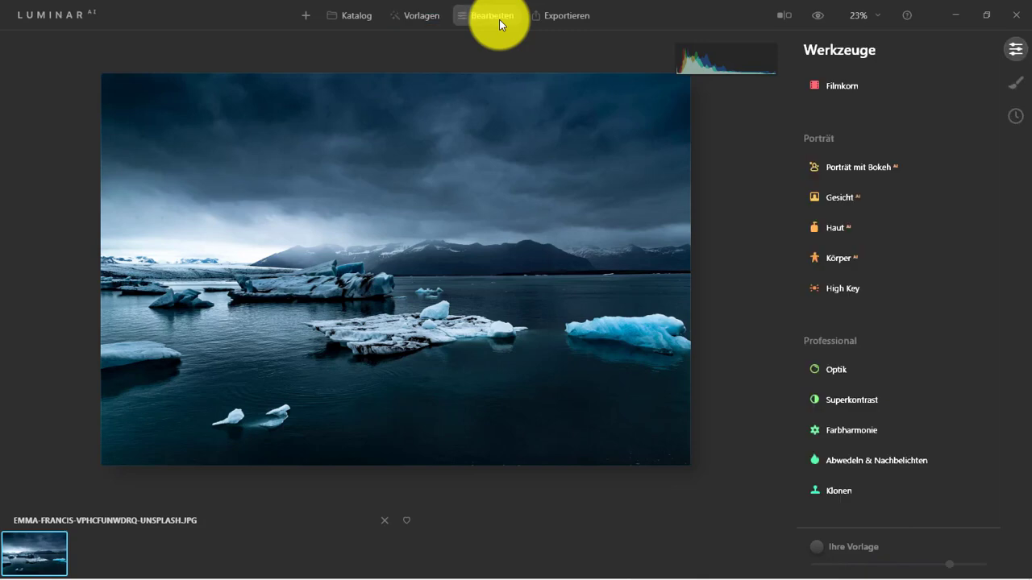
{"action": "left_click", "coordinate": [886, 165]}
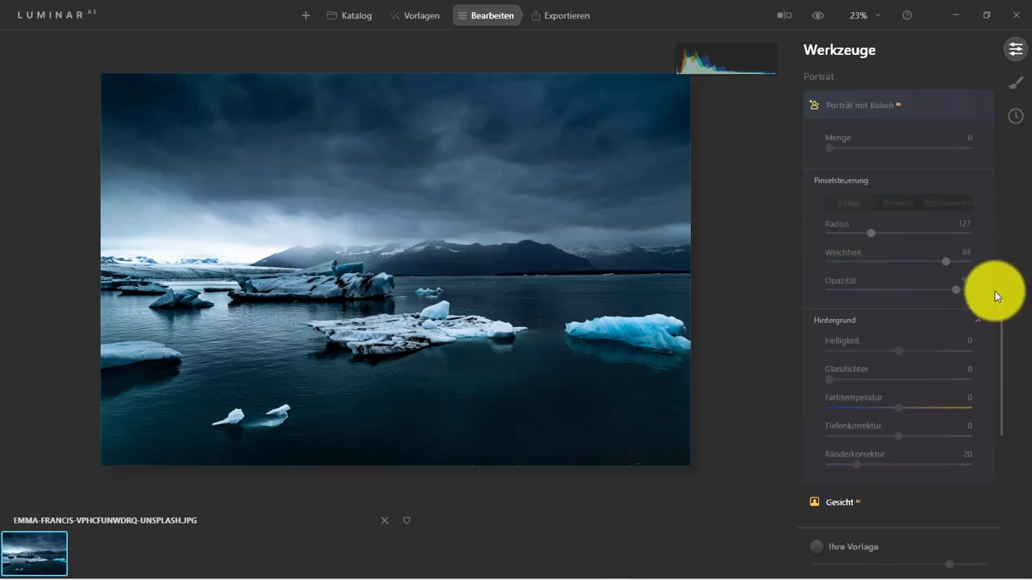
{"action": "scroll", "coordinate": [995, 290], "scroll_direction": "up", "scroll_amount": 1}
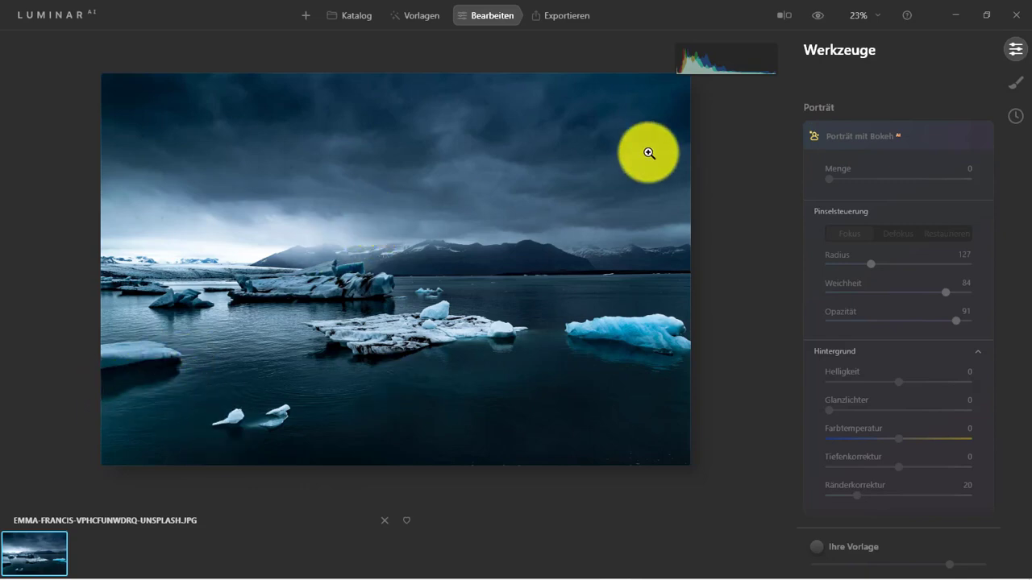
Remove the iceberg photo from Einzelbildbearbeitungen in the Katalog
{"action": "left_click", "coordinate": [352, 15]}
{"action": "right_click", "coordinate": [110, 147]}
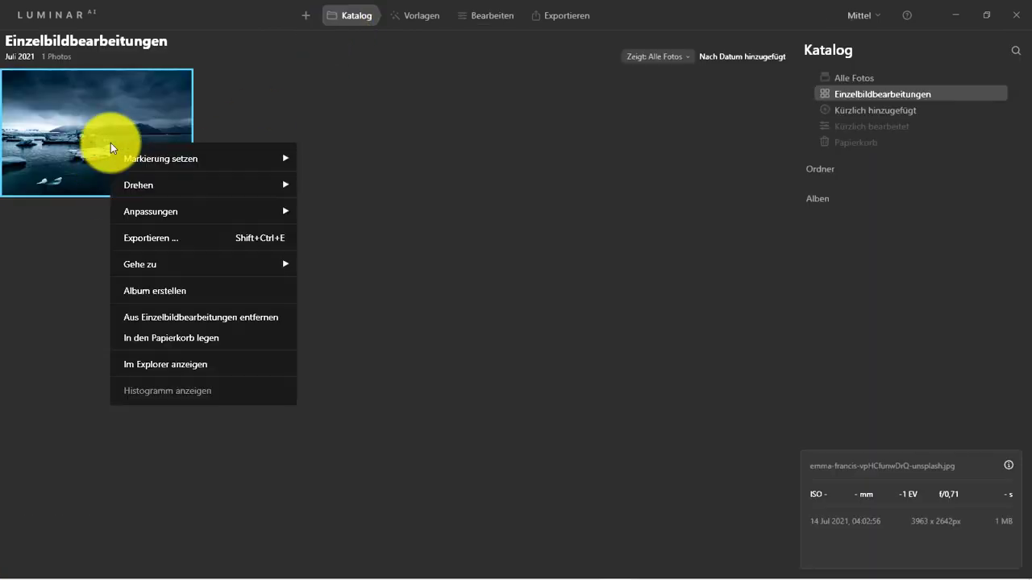
{"action": "left_click", "coordinate": [264, 318]}
Add and open PRODIGIOUS_SHARE_03_BY_ANANDA23_DBADQBK.JPG, the woman-on-rocks photo
{"action": "left_click", "coordinate": [607, 221]}
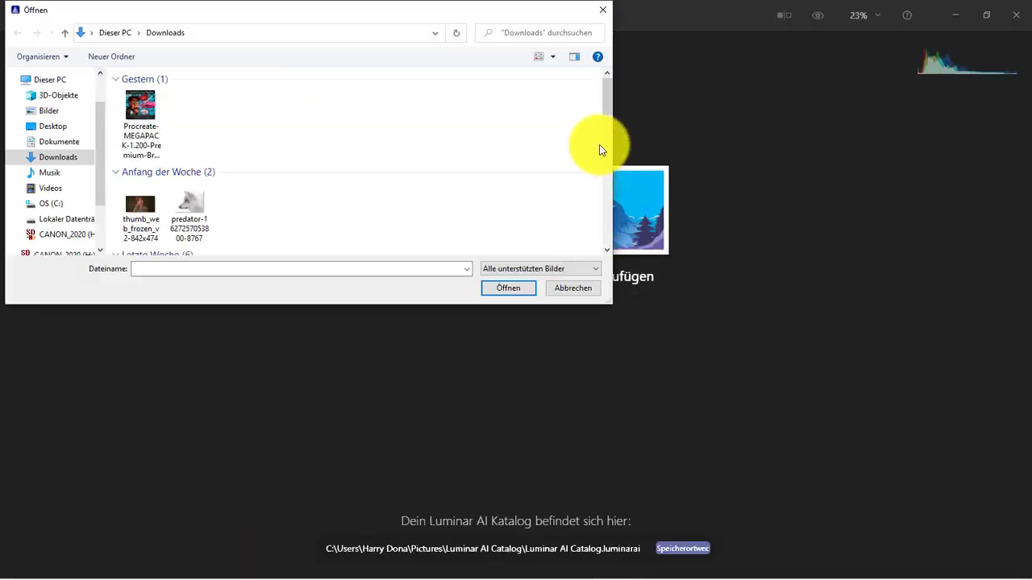
{"action": "left_click_drag", "start_coordinate": [607, 100], "coordinate": [614, 151]}
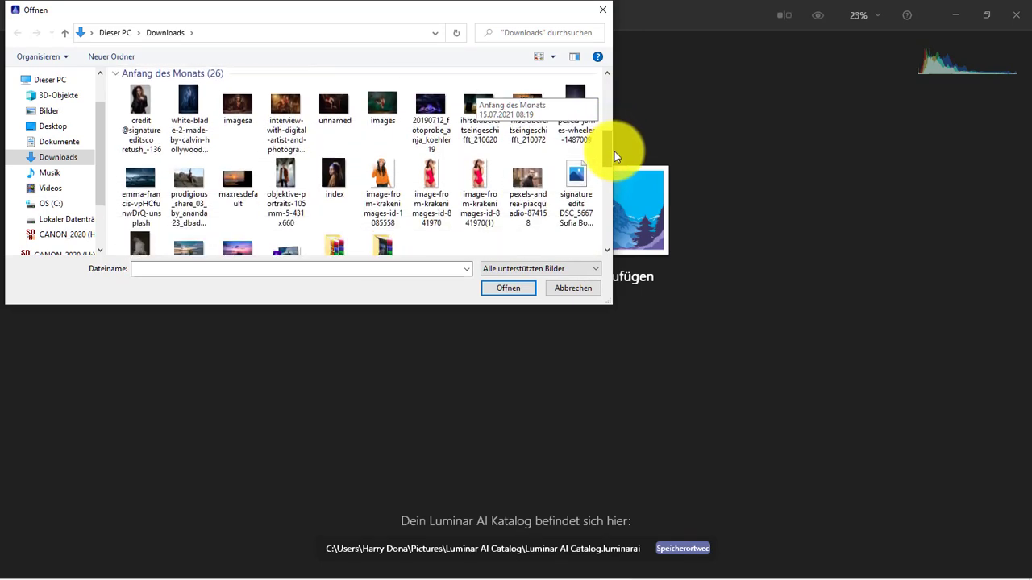
{"action": "left_click", "coordinate": [193, 177]}
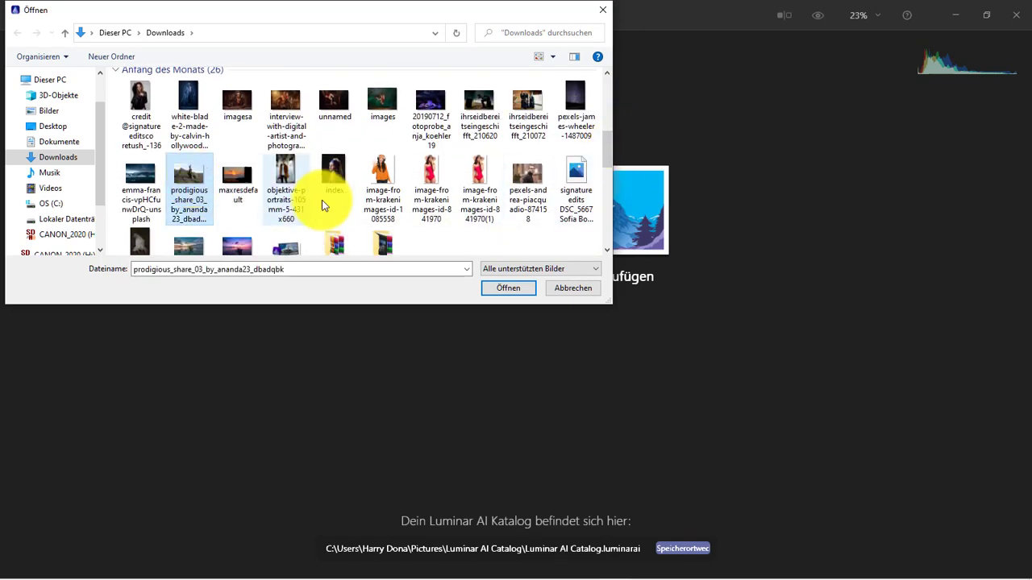
{"action": "left_click", "coordinate": [508, 288]}
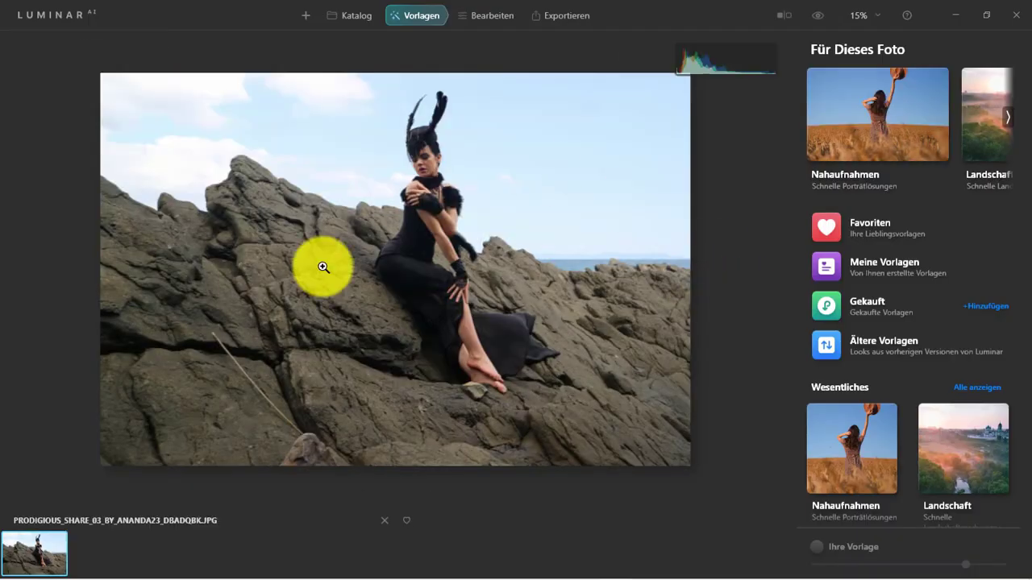
In Bearbeiten, expand Porträt mit Bokeh and set Menge to 19
{"action": "left_click", "coordinate": [501, 18]}
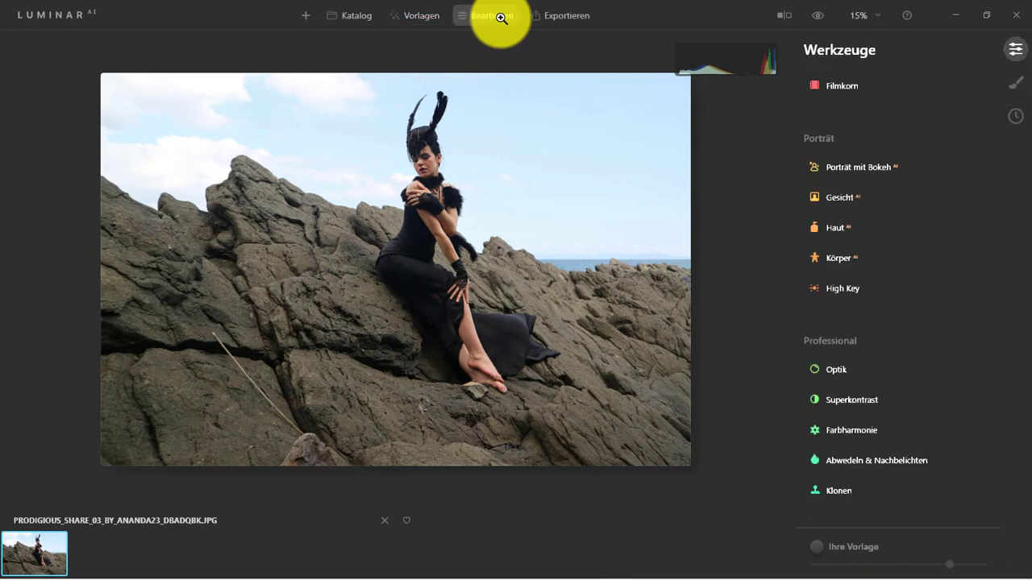
{"action": "left_click", "coordinate": [877, 167]}
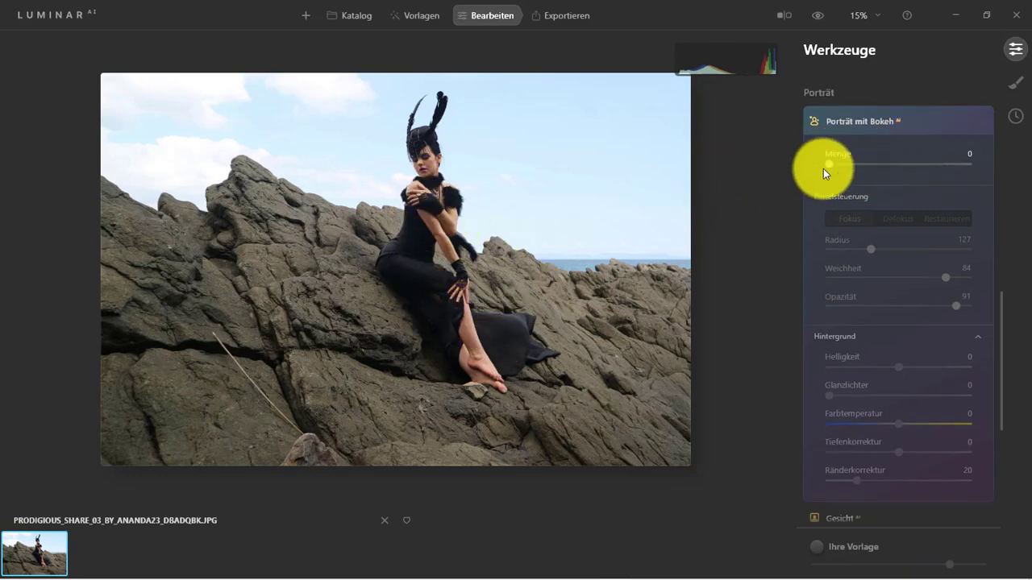
{"action": "left_click_drag", "start_coordinate": [828, 164], "coordinate": [847, 166]}
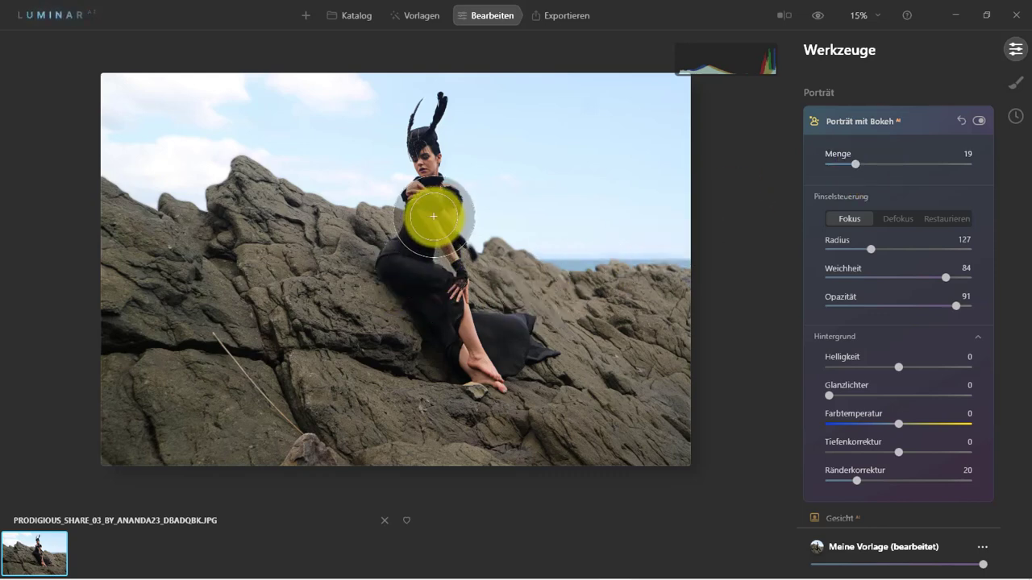
Paint focus over the woman, set Glanzlichter 16, brush Radius 158, Menge 35, and select Defokus
{"action": "left_click_drag", "start_coordinate": [408, 269], "coordinate": [422, 241]}
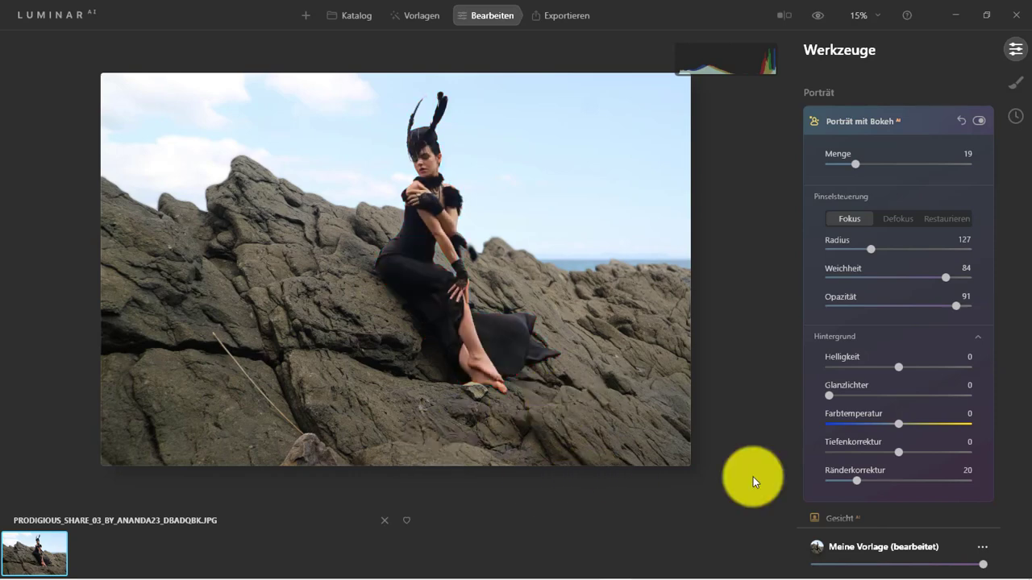
{"action": "left_click_drag", "start_coordinate": [828, 395], "coordinate": [847, 397]}
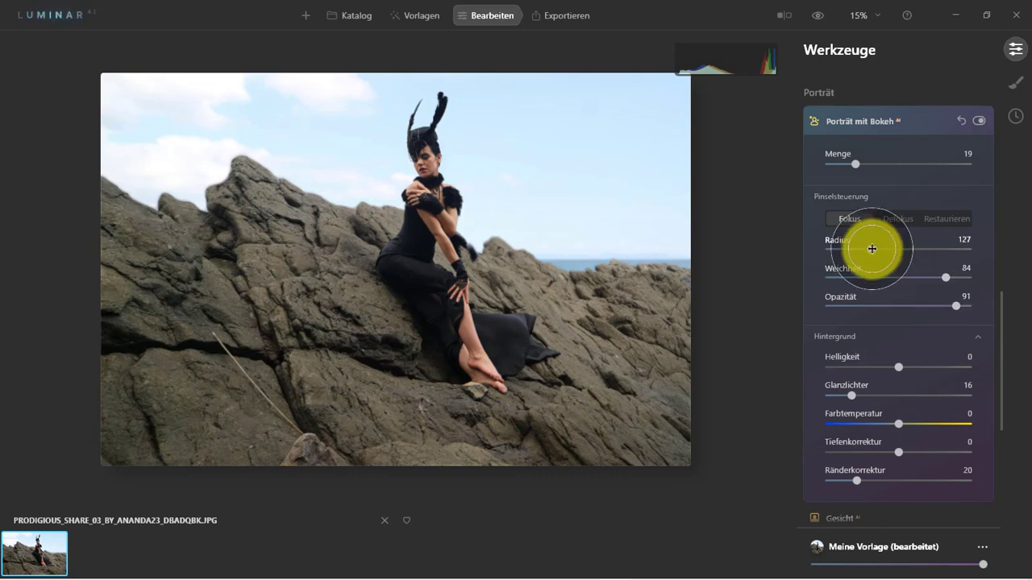
{"action": "left_click_drag", "start_coordinate": [871, 247], "coordinate": [881, 249]}
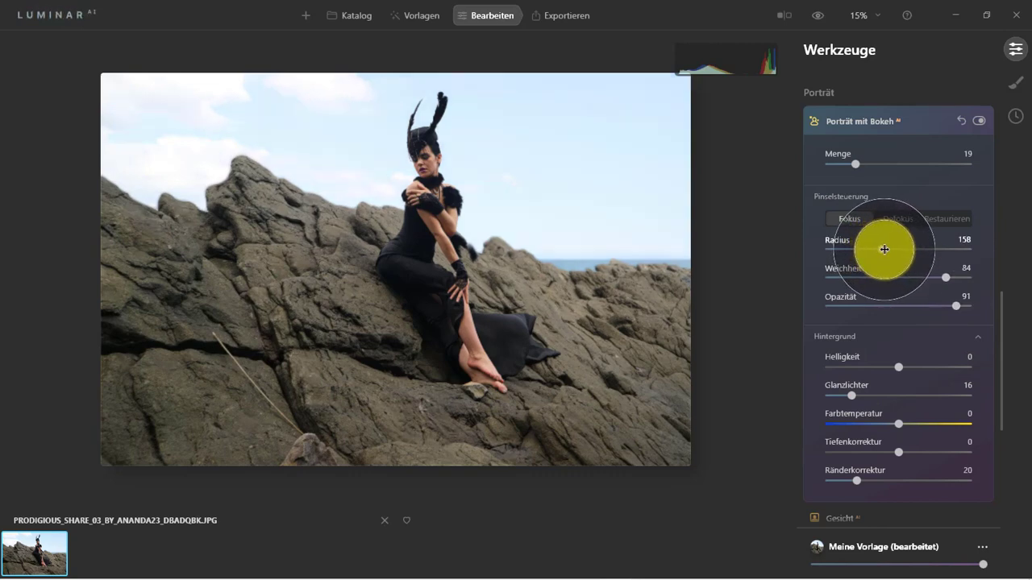
{"action": "left_click_drag", "start_coordinate": [864, 165], "coordinate": [877, 166]}
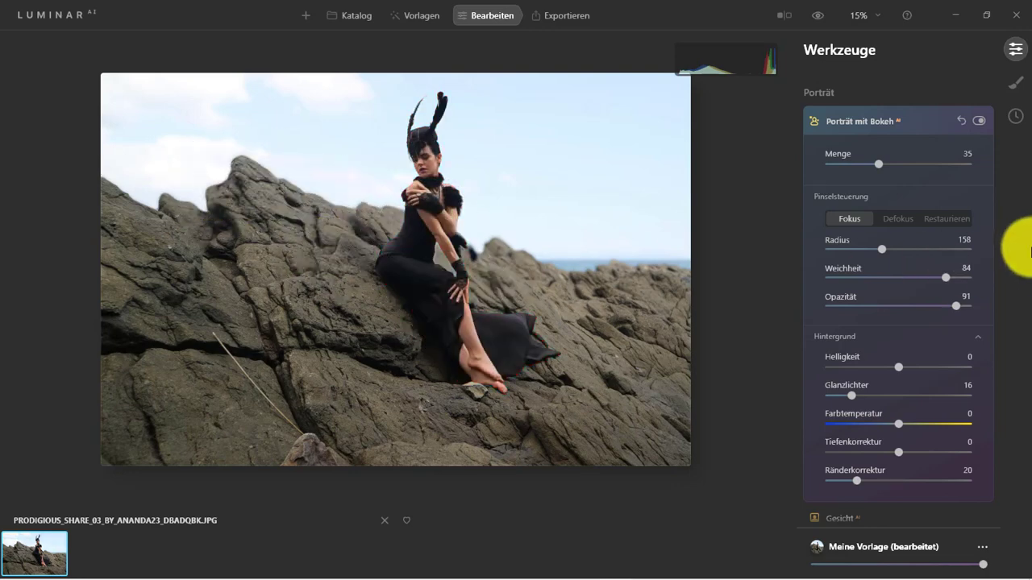
{"action": "left_click", "coordinate": [902, 221]}
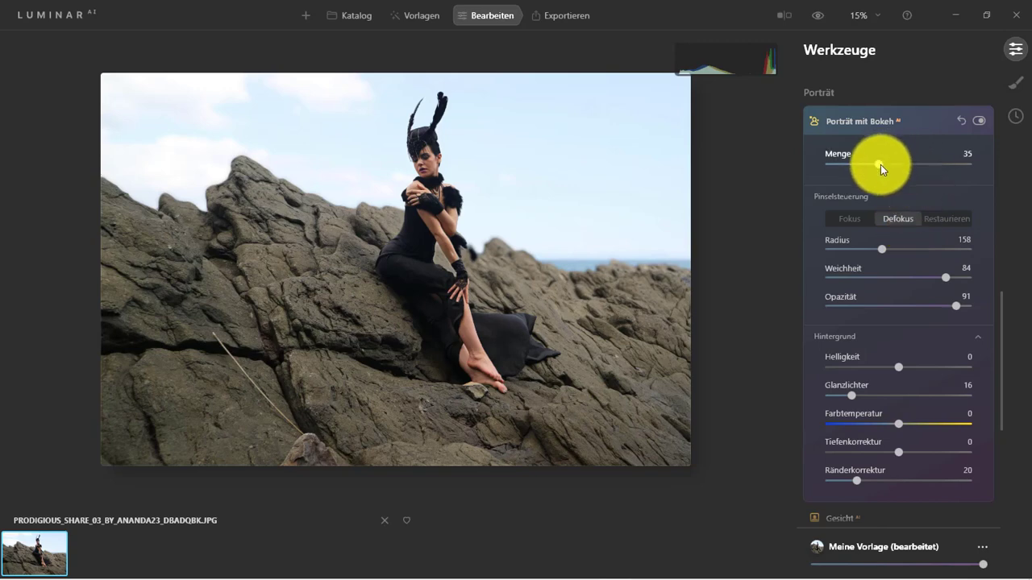
Lower Menge to 25 and defocus the area around the woman's hand
{"action": "left_click_drag", "start_coordinate": [880, 164], "coordinate": [863, 166]}
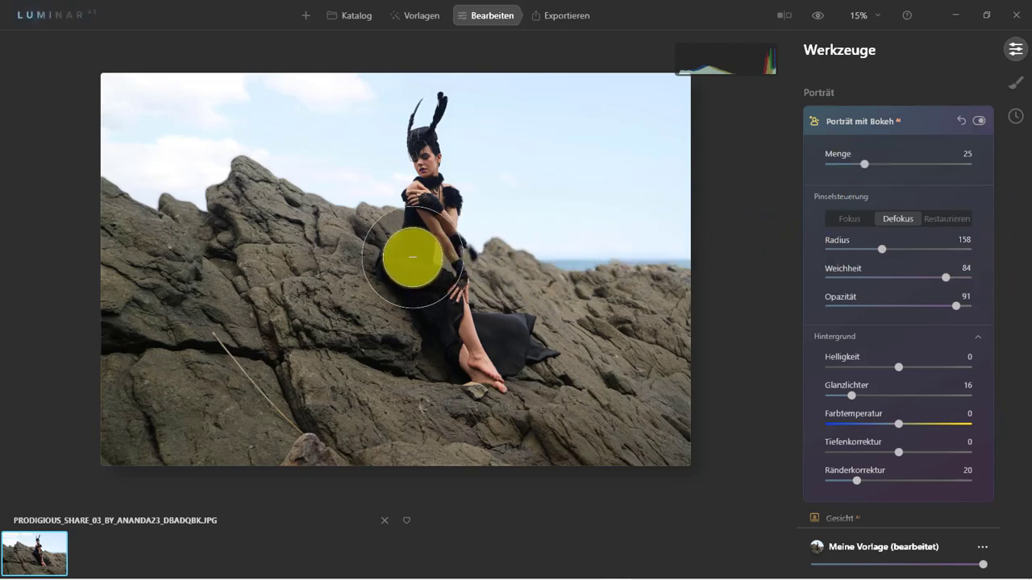
{"action": "left_click", "coordinate": [412, 256]}
{"action": "left_click_drag", "start_coordinate": [412, 257], "coordinate": [426, 220]}
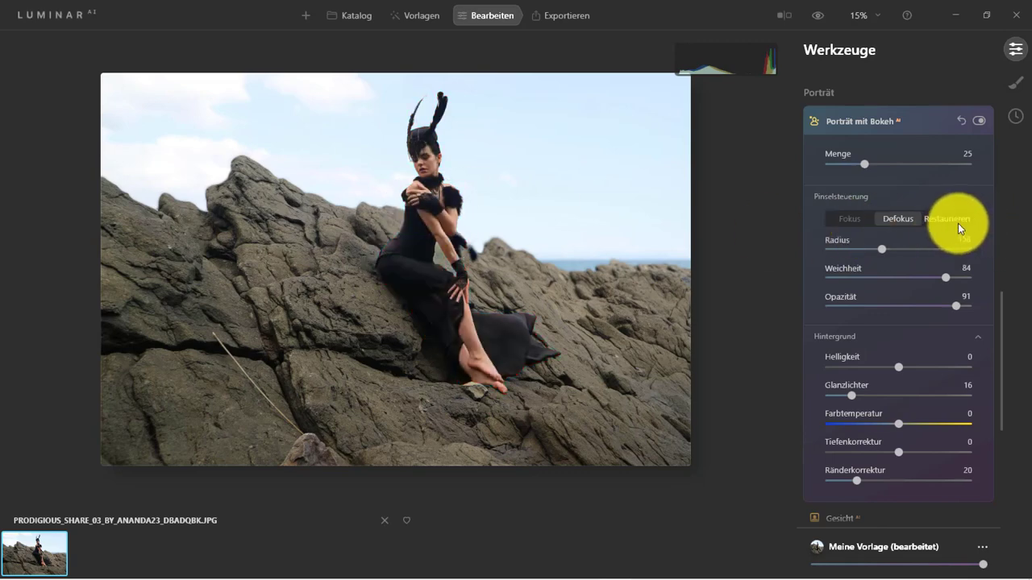
Switch to the Restaurieren brush, set Radius 102 and Weichheit 90, and paint across the woman
{"action": "left_click", "coordinate": [958, 221]}
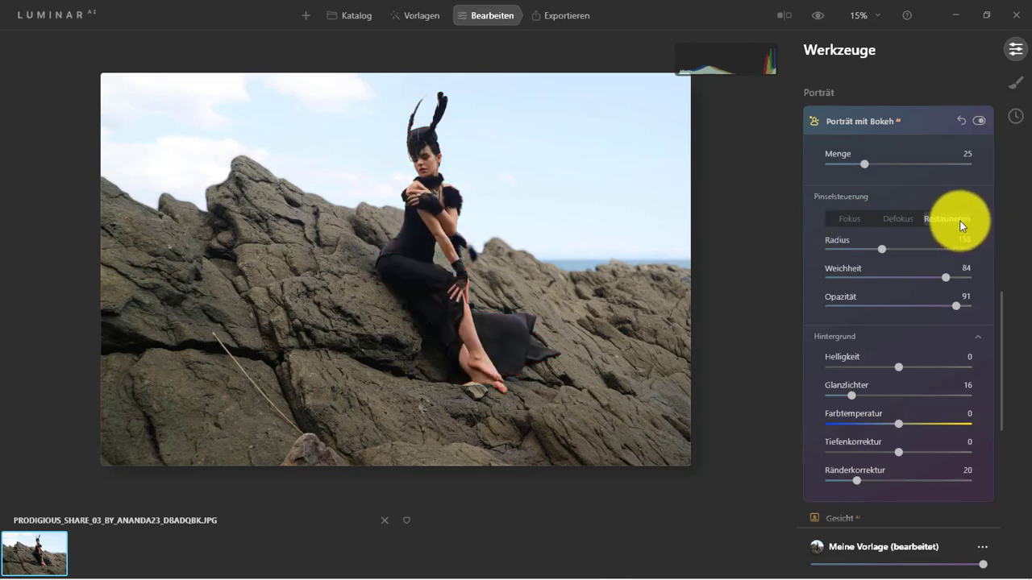
{"action": "left_click_drag", "start_coordinate": [881, 249], "coordinate": [862, 249]}
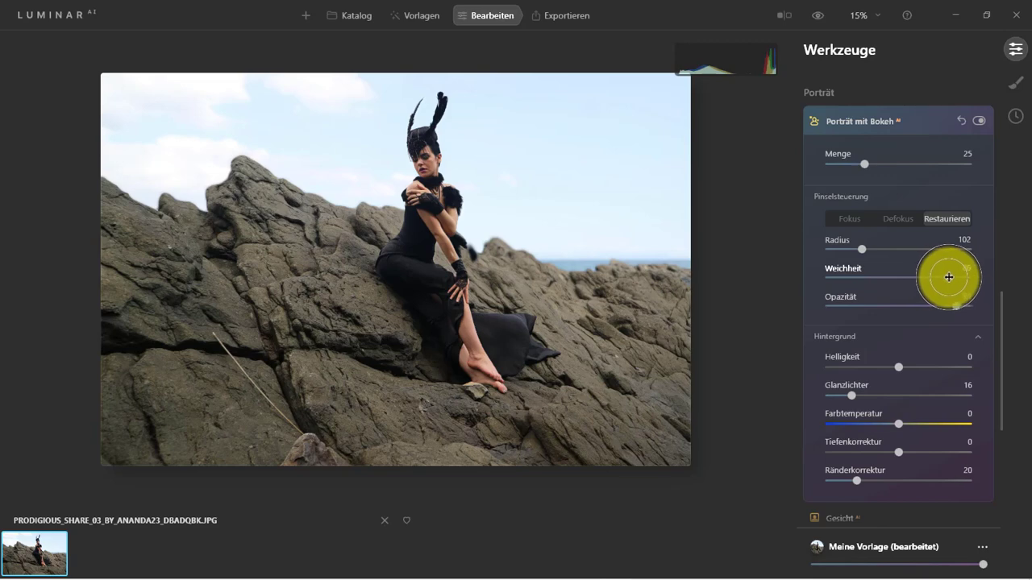
{"action": "left_click_drag", "start_coordinate": [952, 277], "coordinate": [955, 277]}
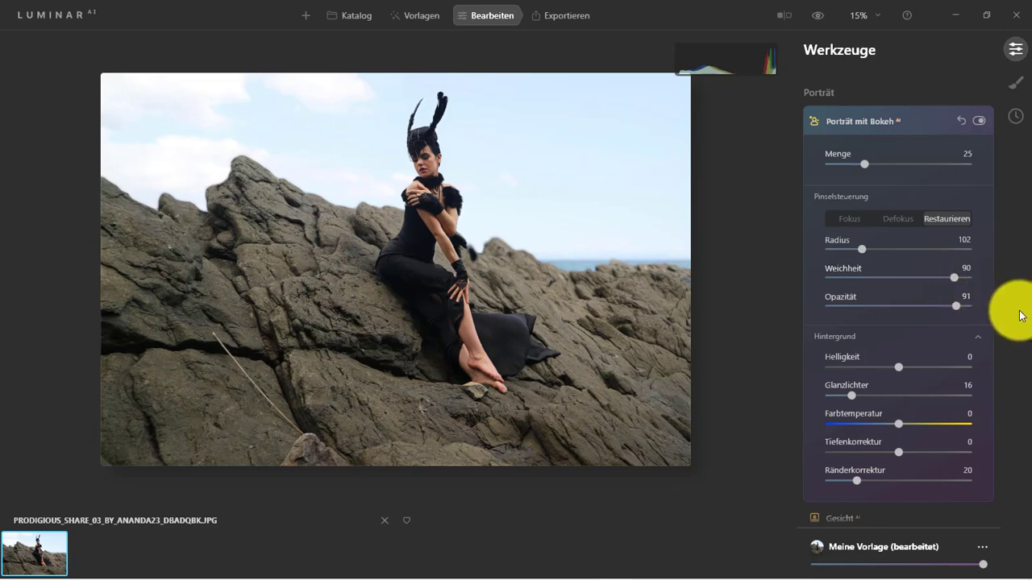
{"action": "left_click_drag", "start_coordinate": [567, 287], "coordinate": [436, 297]}
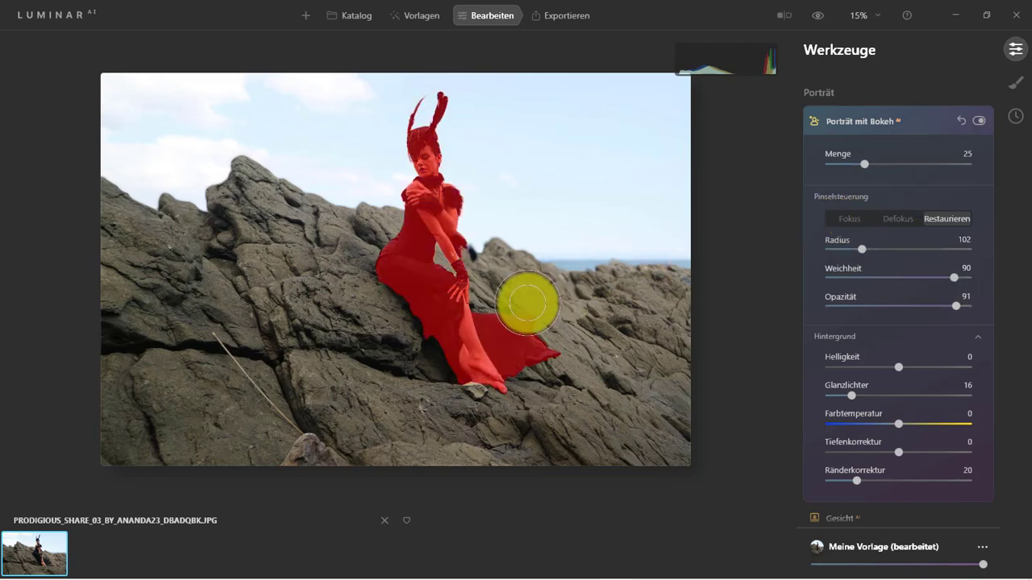